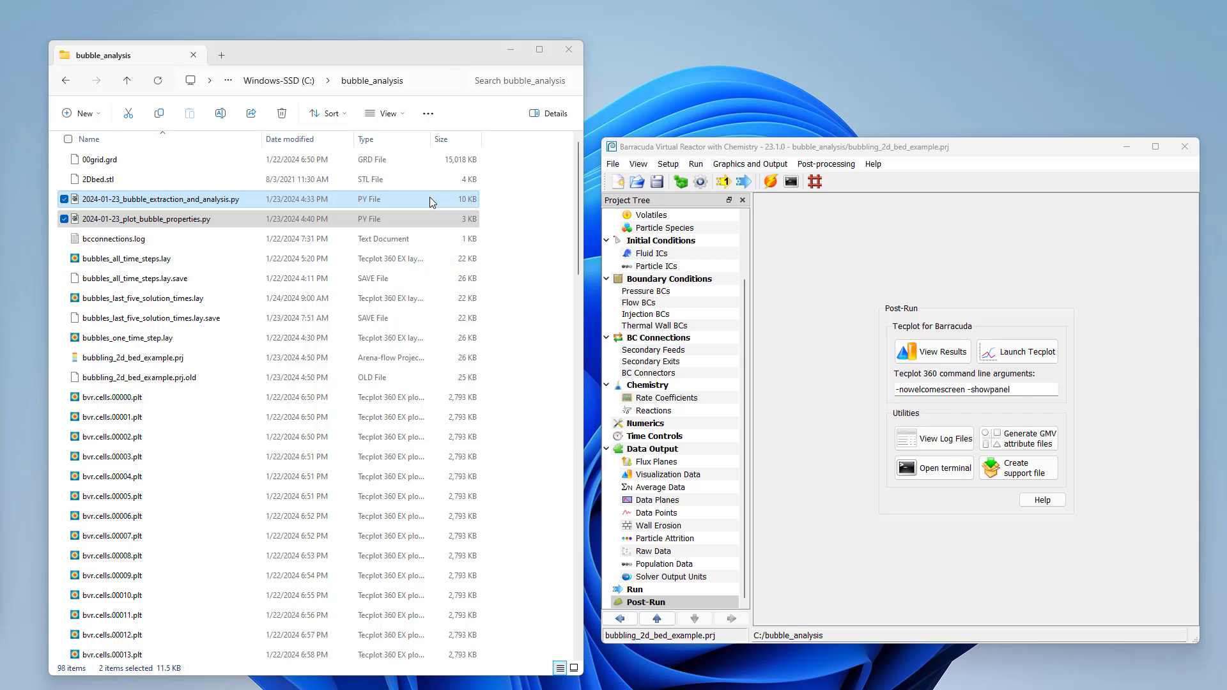
# - Open the simulation results in Tecplot and rotate the 3D model so the broad face of the bed faces the viewer
pyautogui.click(936, 355)
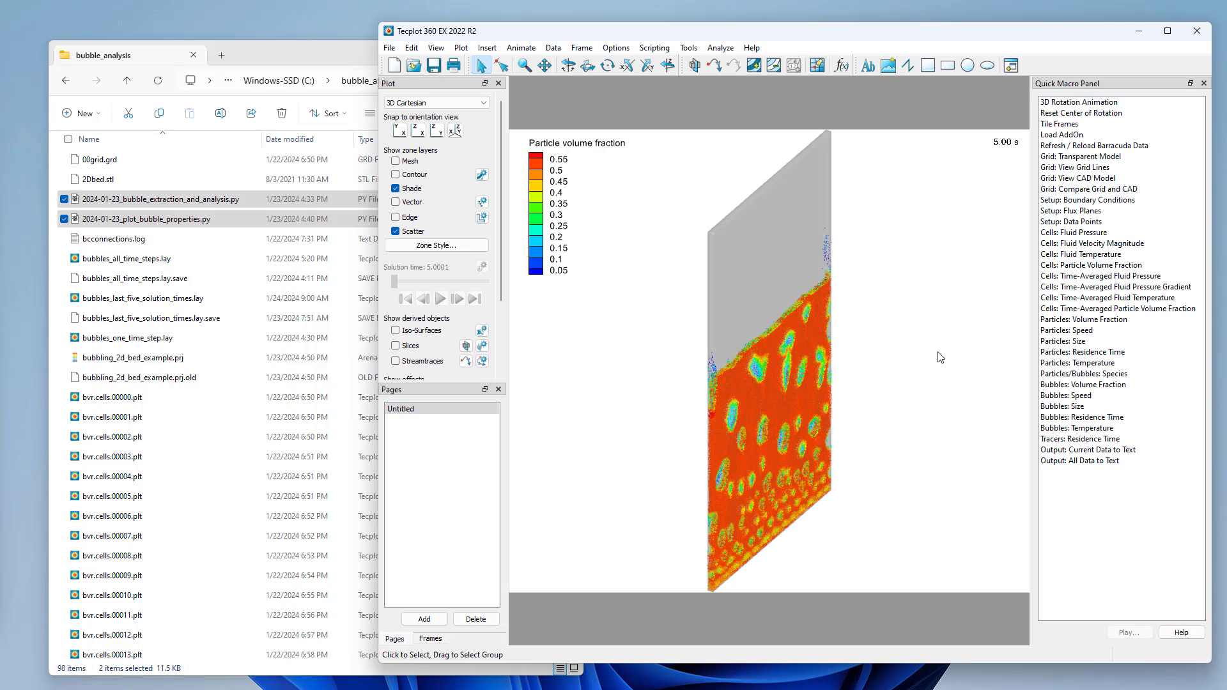
pyautogui.click(568, 65)
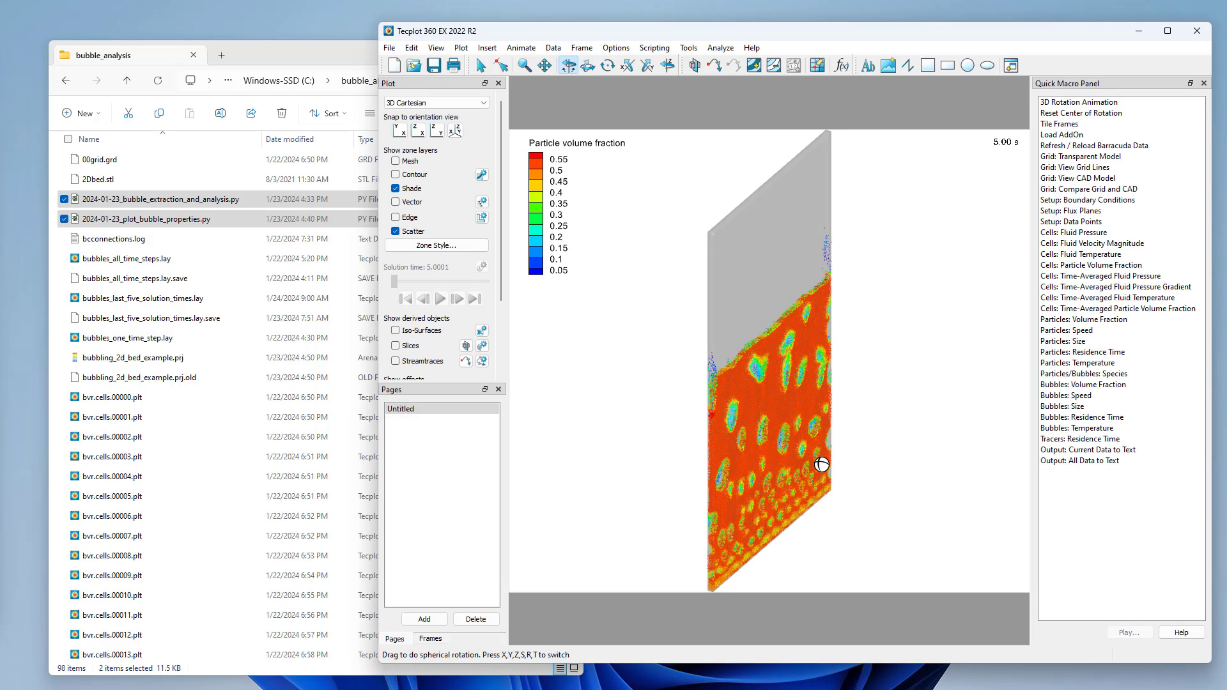
pyautogui.moveTo(822, 459); pyautogui.dragTo(608, 405)
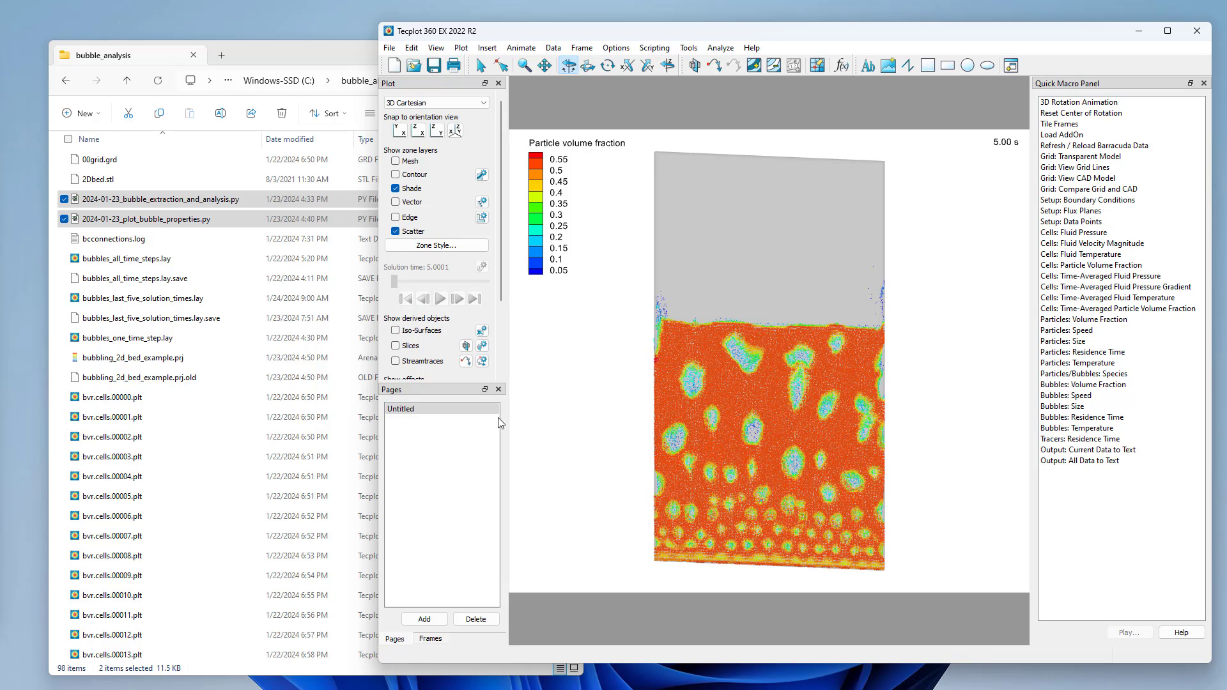
pyautogui.press('s')
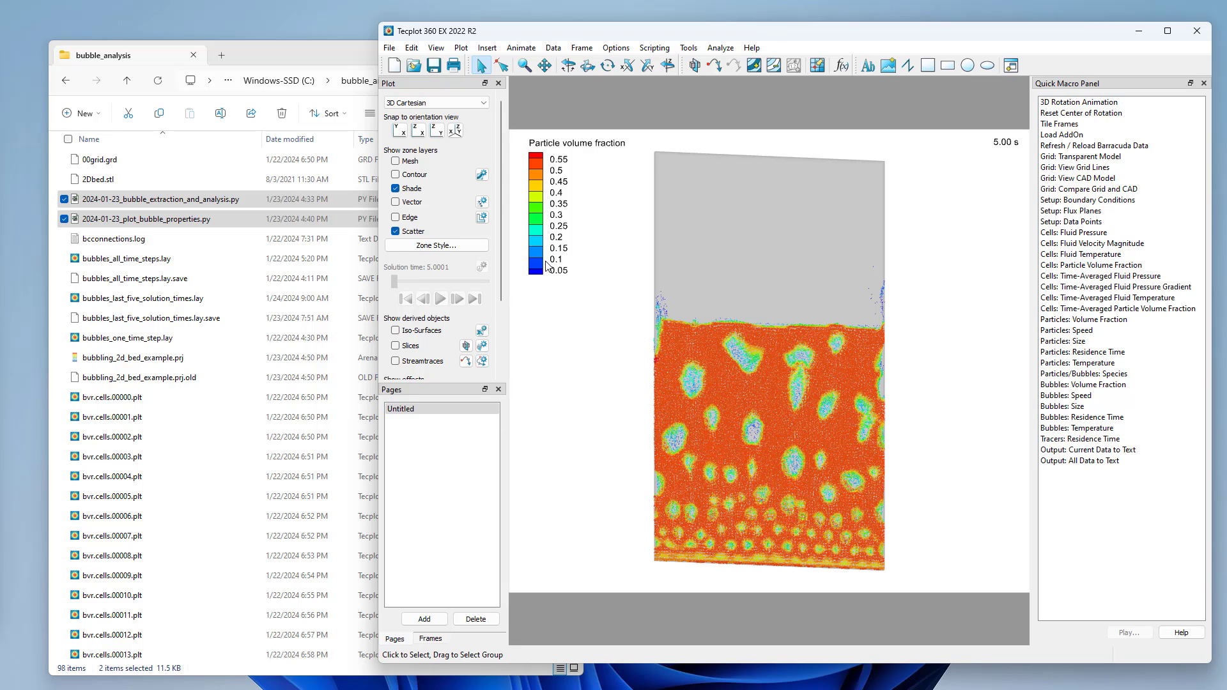
# - Reload the Barracuda data with all Tecplot files, accepting the temporary layout filename
pyautogui.click(390, 47)
pyautogui.click(414, 140)
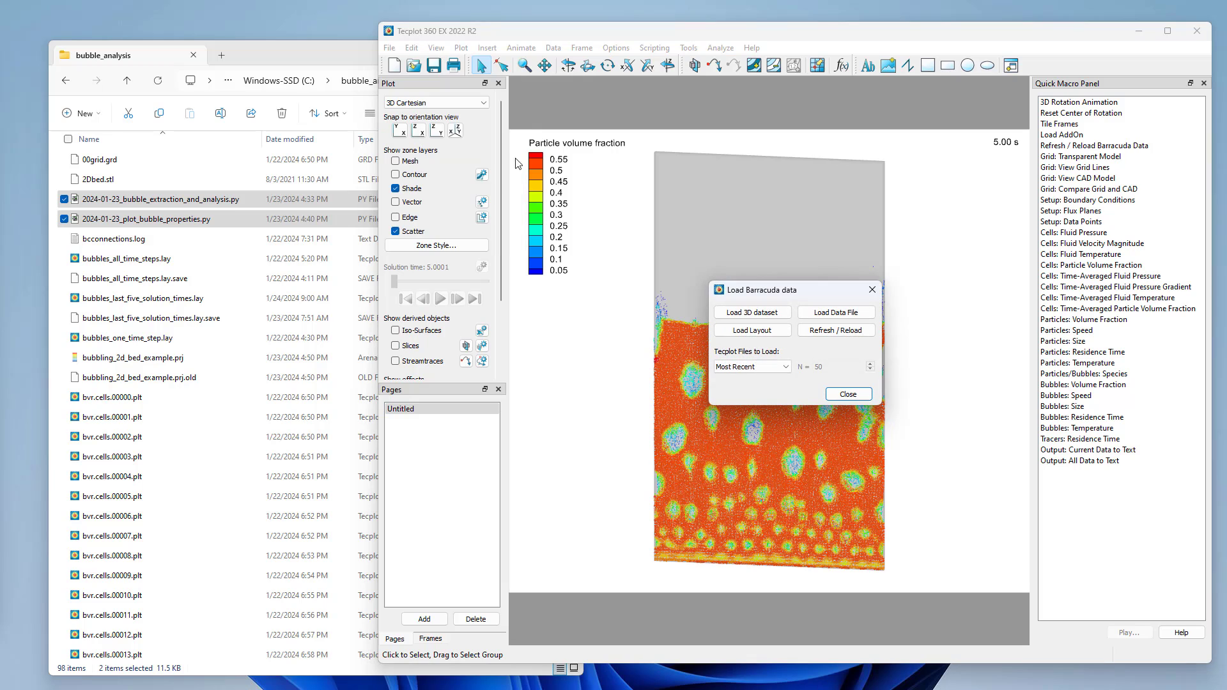
pyautogui.click(755, 366)
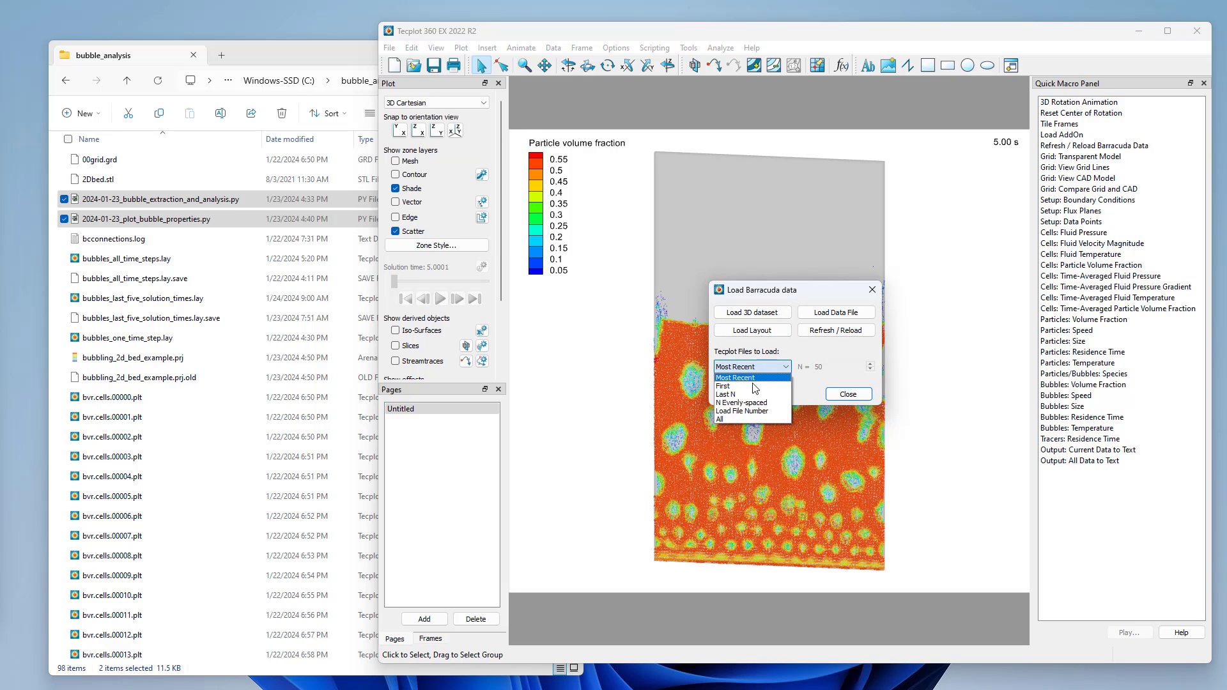
pyautogui.click(750, 416)
pyautogui.click(843, 333)
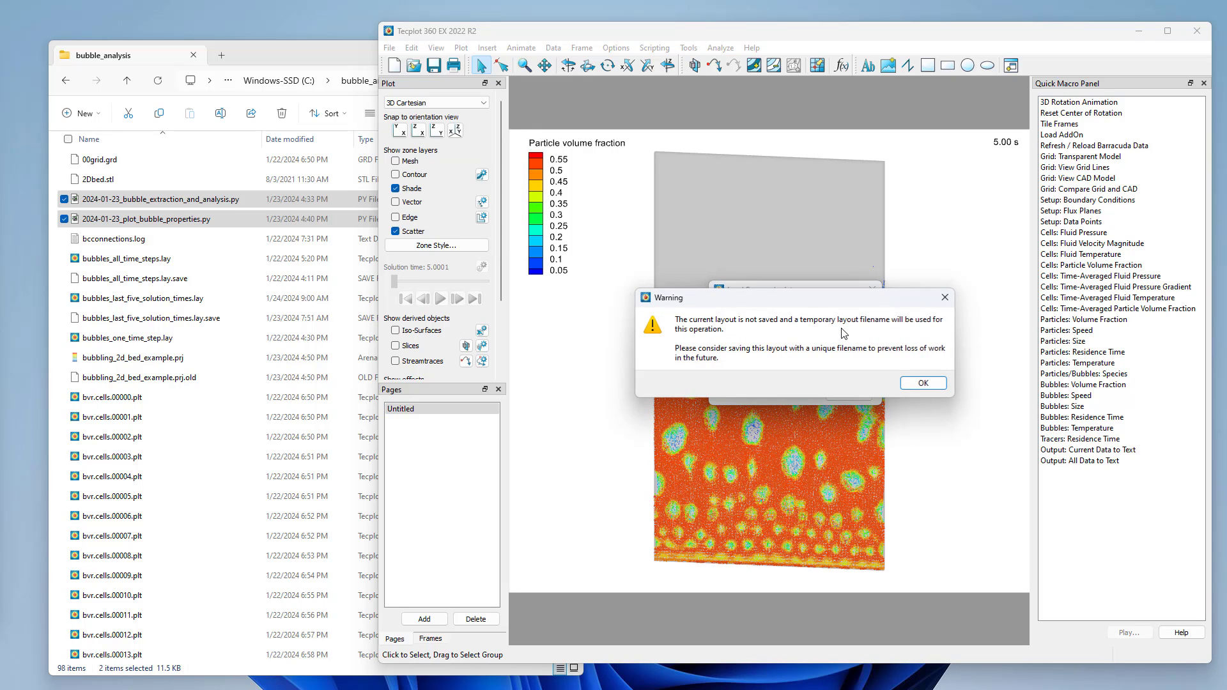
pyautogui.click(924, 383)
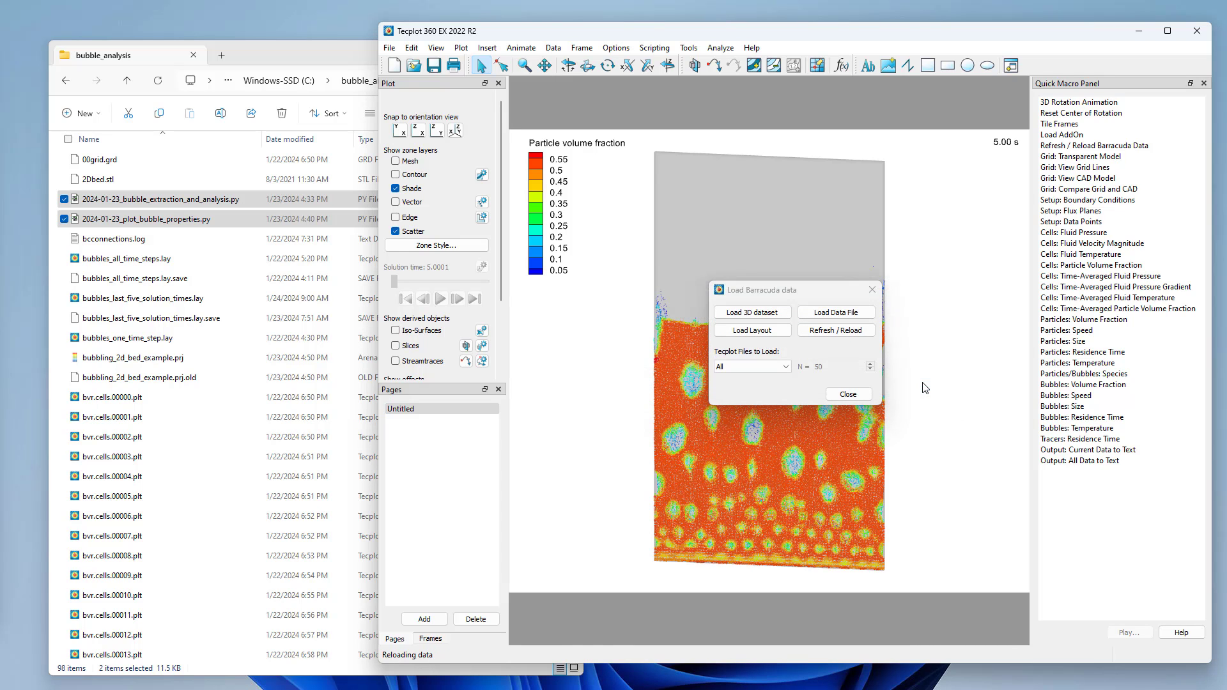
pyautogui.click(849, 395)
# - Step through the earliest solution times, then return to the first one and play the whole animation
pyautogui.click(406, 299)
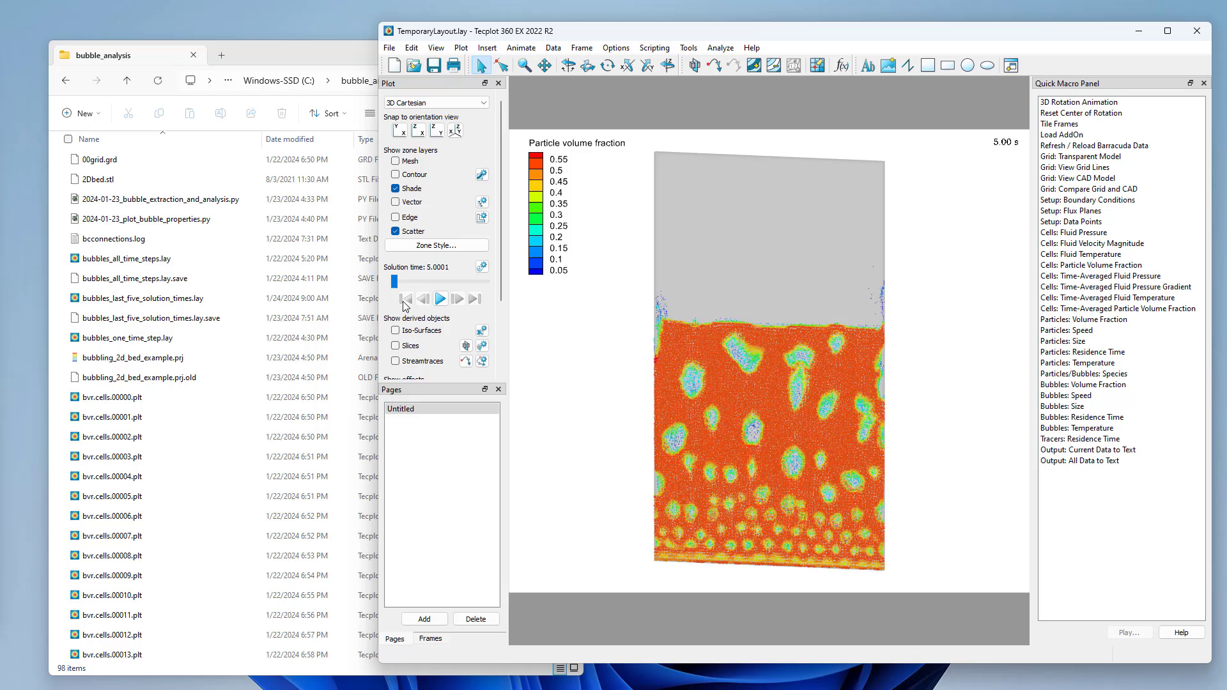
pyautogui.click(458, 302)
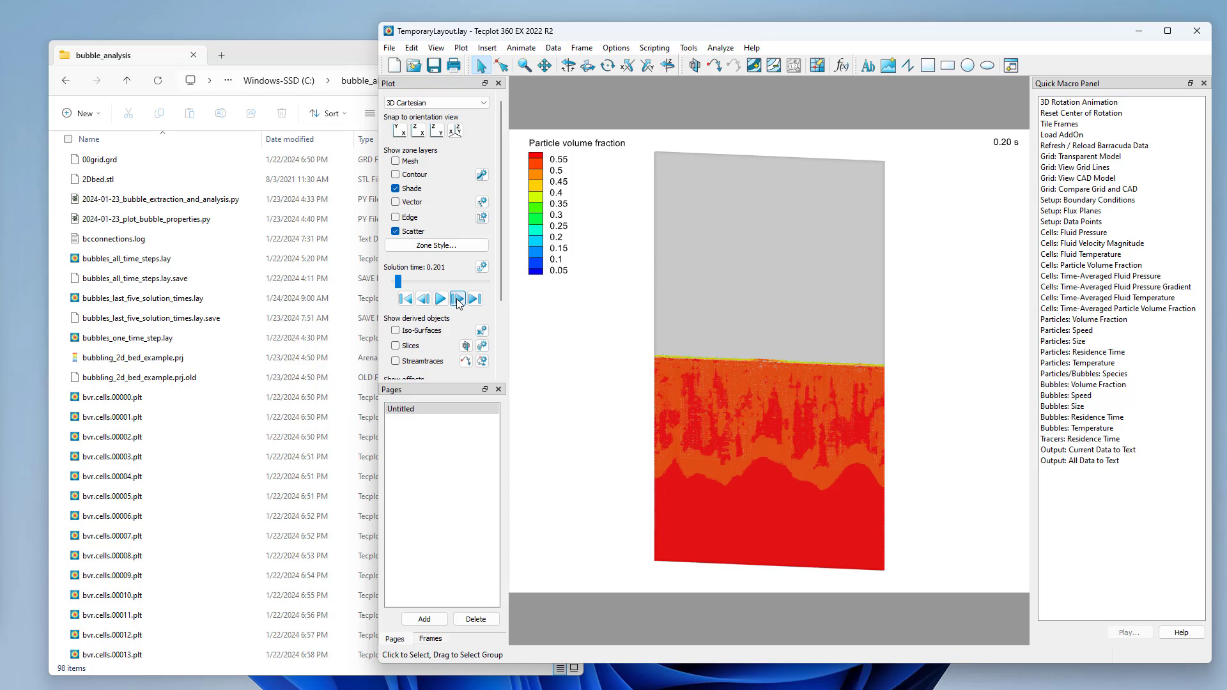
pyautogui.click(458, 302)
pyautogui.click(457, 301)
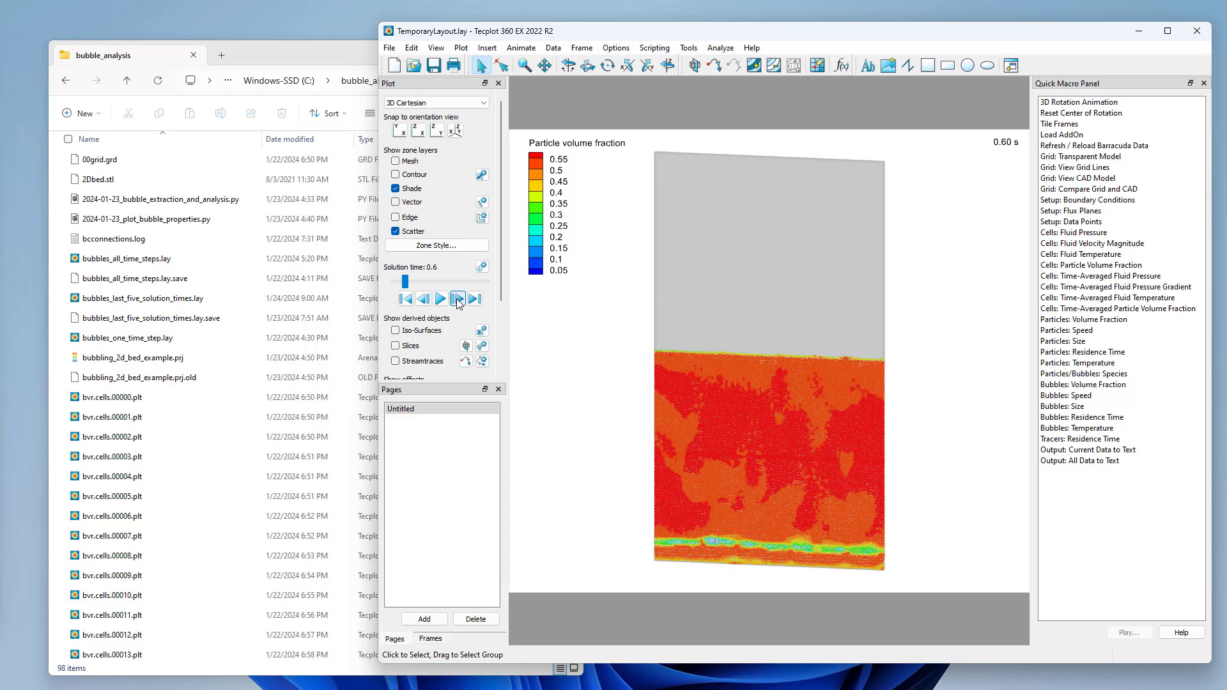
pyautogui.click(458, 301)
pyautogui.click(457, 300)
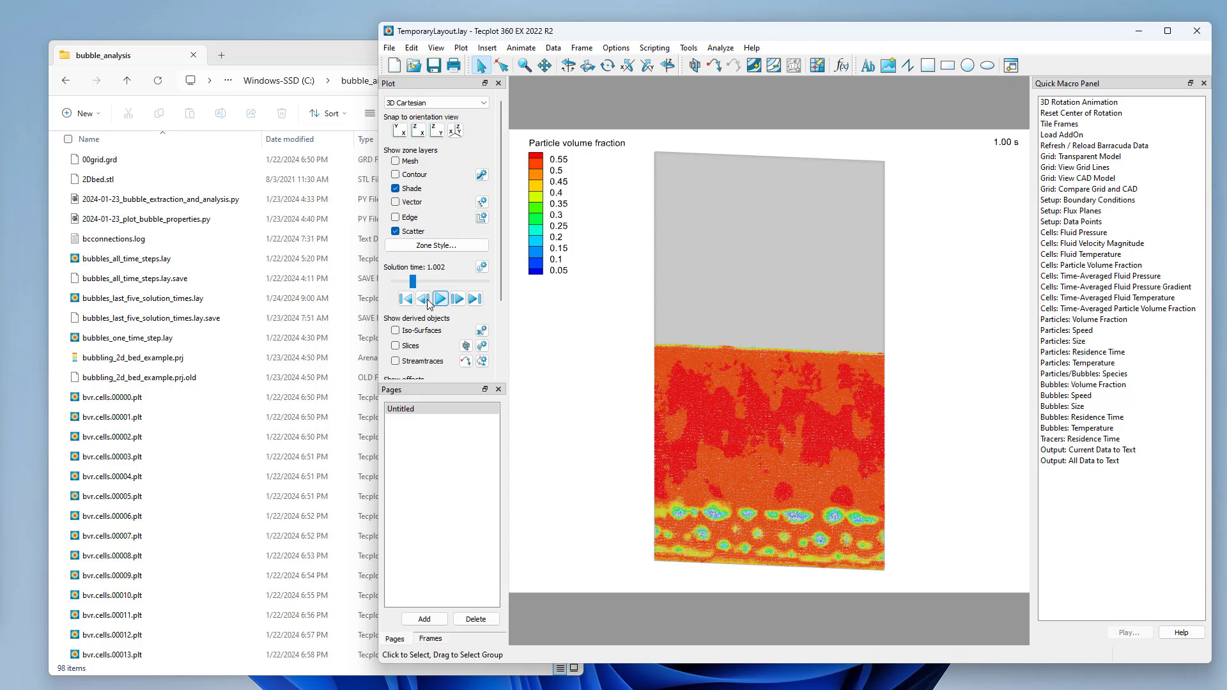
pyautogui.click(406, 299)
pyautogui.click(441, 300)
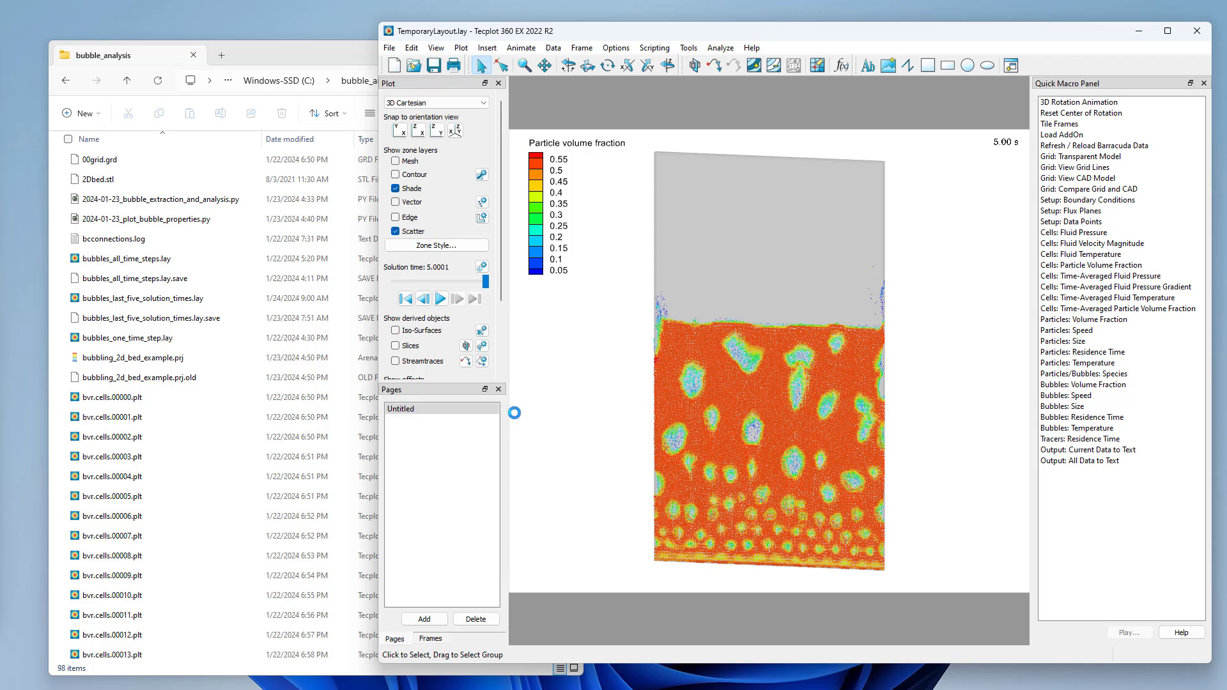
# - Reload the Barracuda data with only the last 5 Tecplot files and close the Pages panel
pyautogui.click(389, 47)
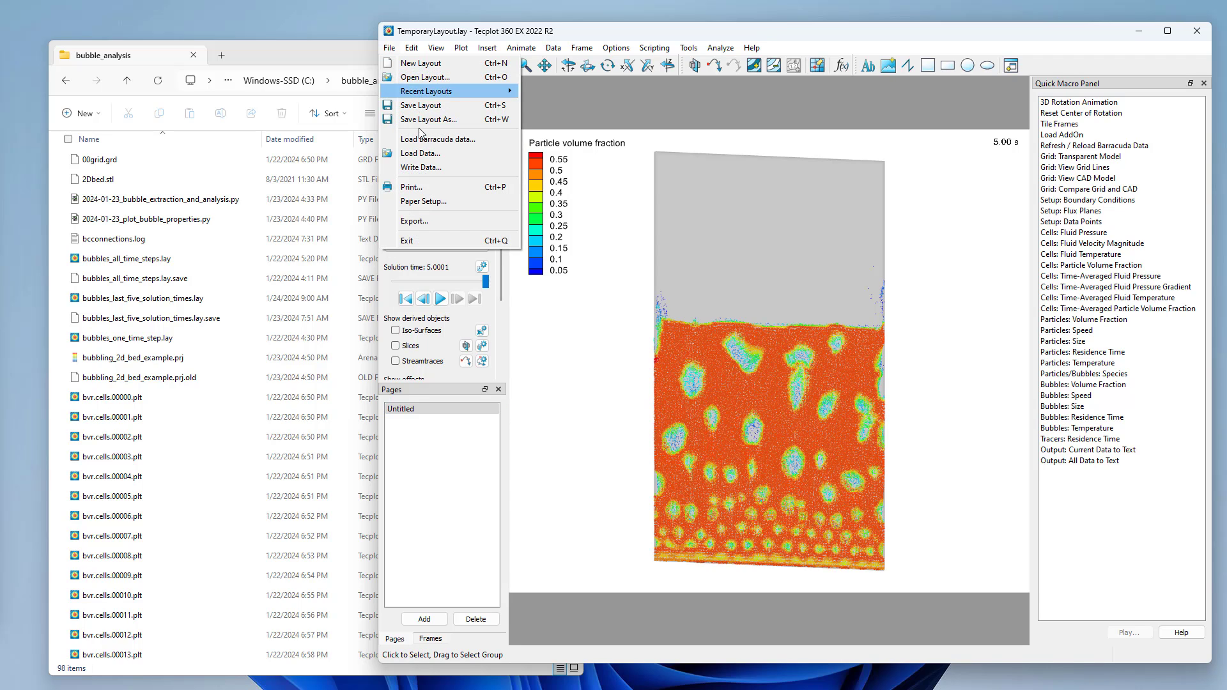
pyautogui.click(422, 139)
pyautogui.click(761, 368)
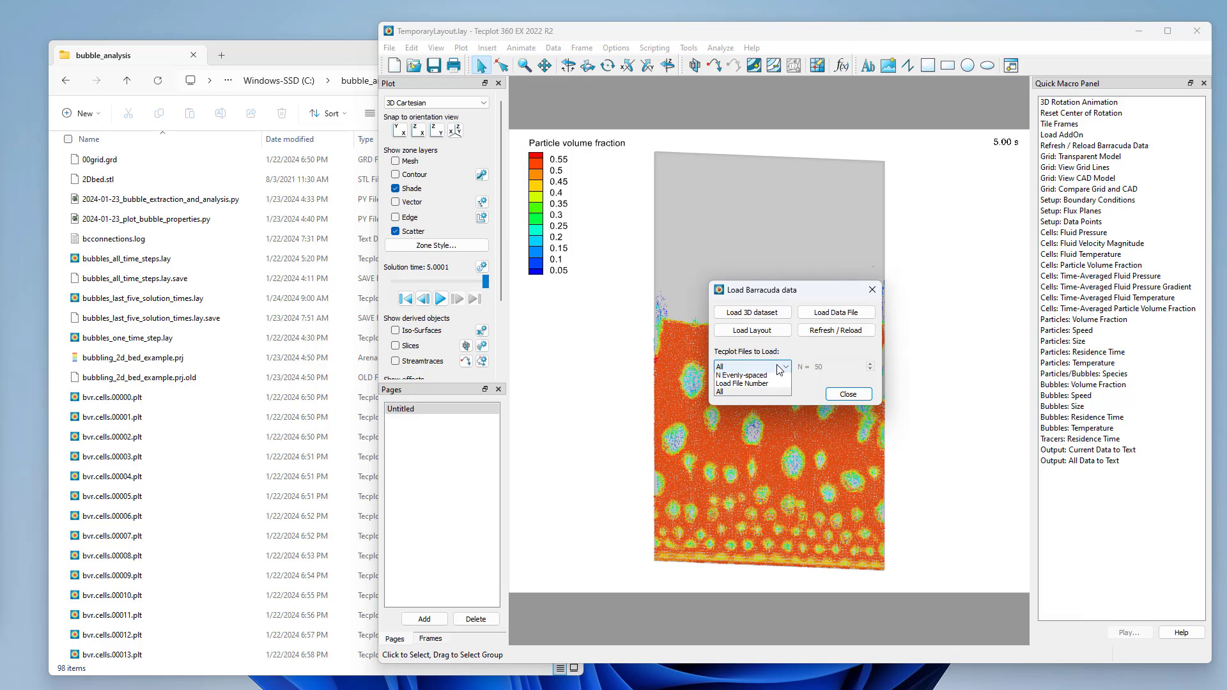
pyautogui.click(727, 394)
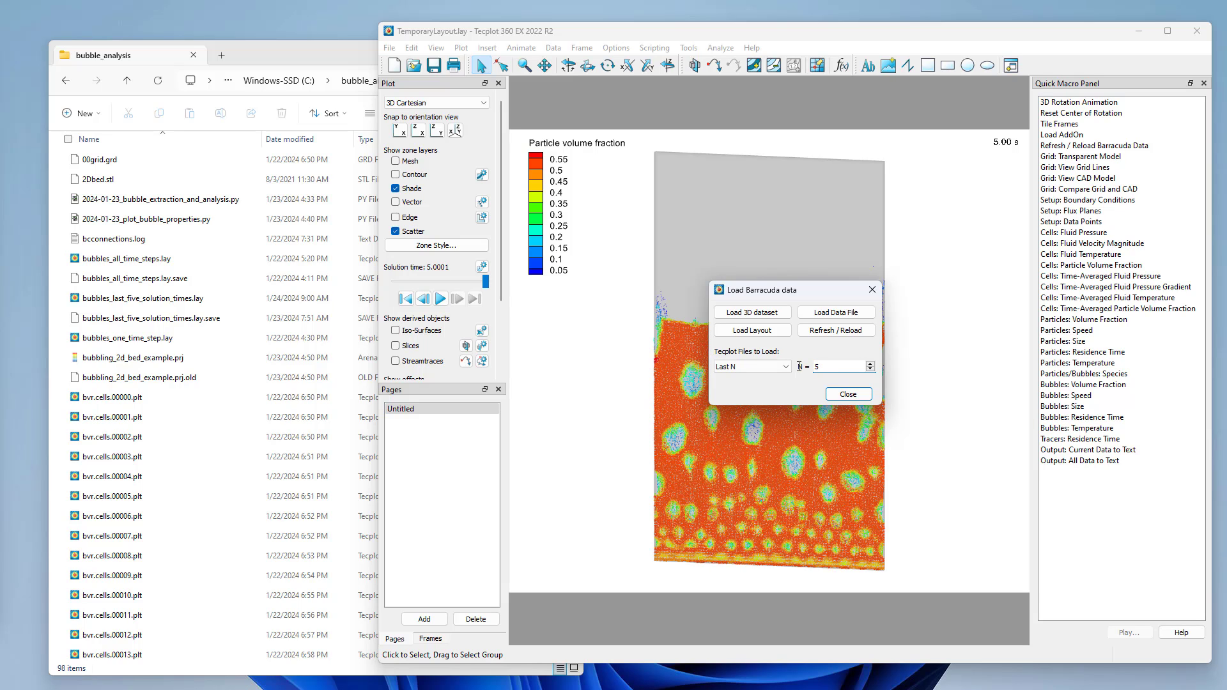
pyautogui.click(842, 332)
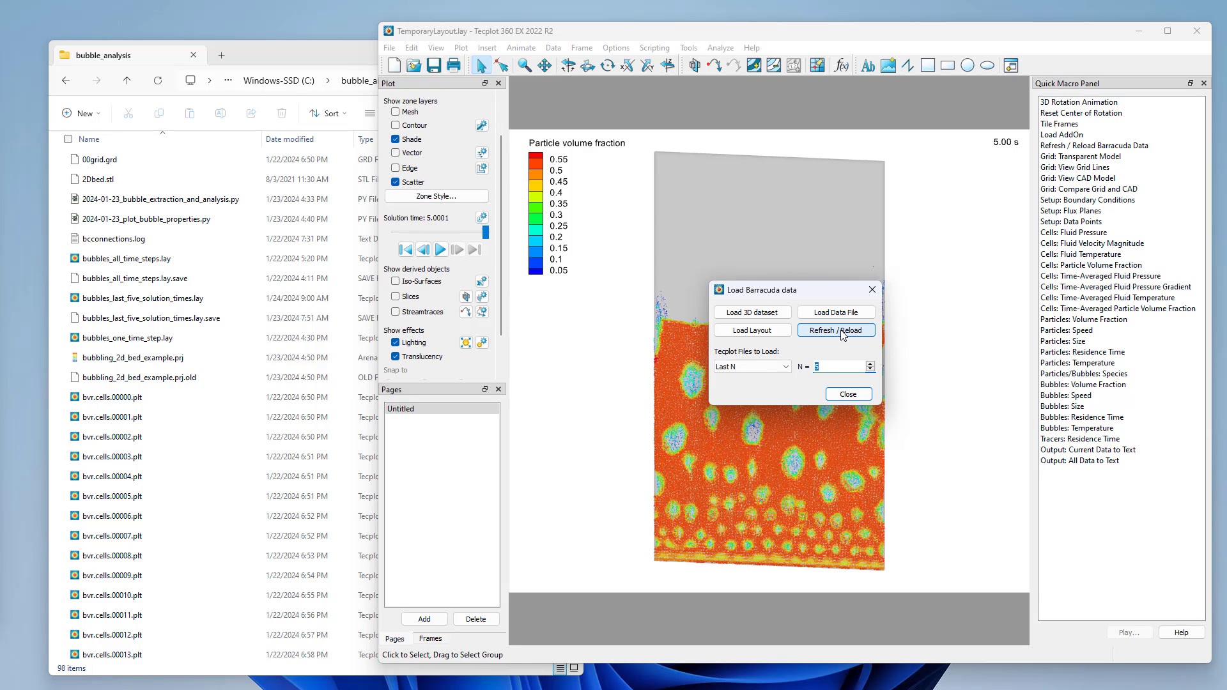
pyautogui.click(844, 394)
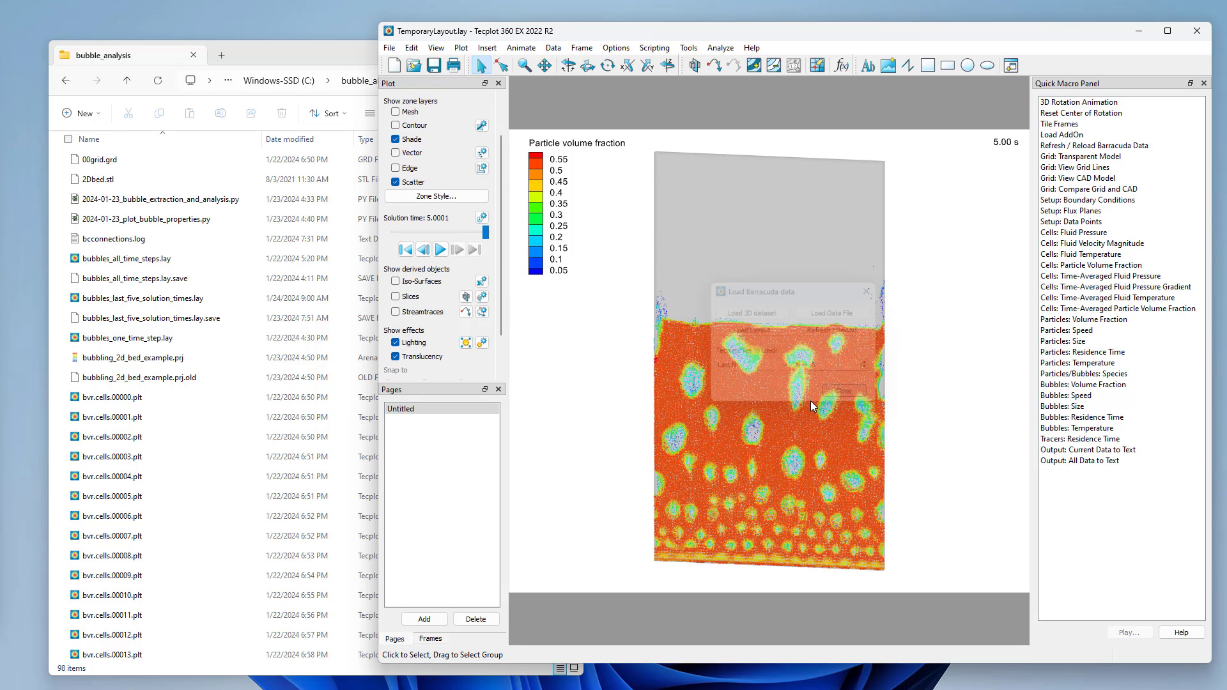
pyautogui.click(499, 391)
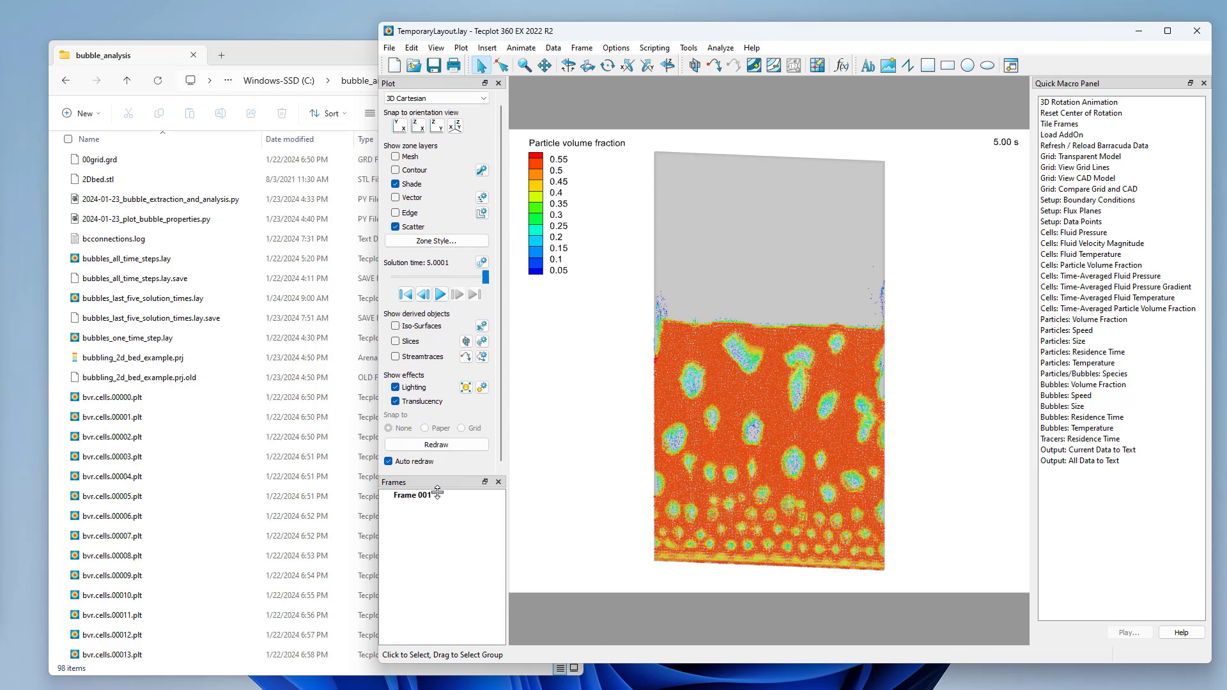
# - Step through the reloaded solution times from the first to the last
pyautogui.click(412, 300)
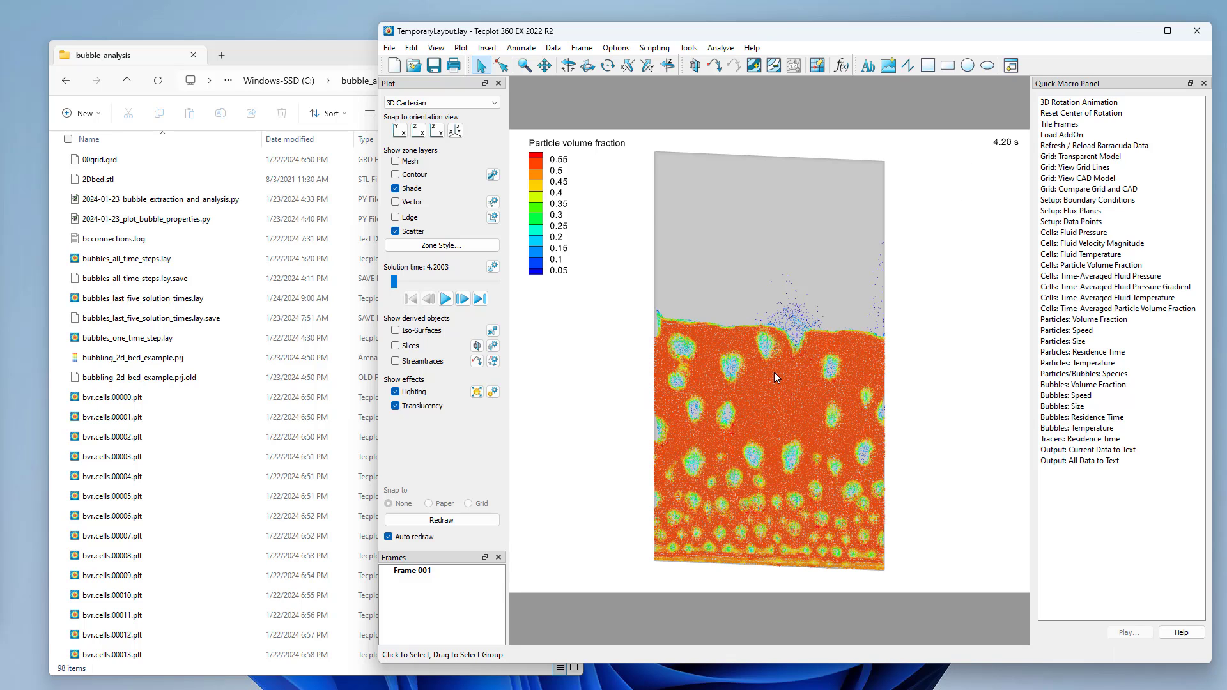
pyautogui.click(462, 299)
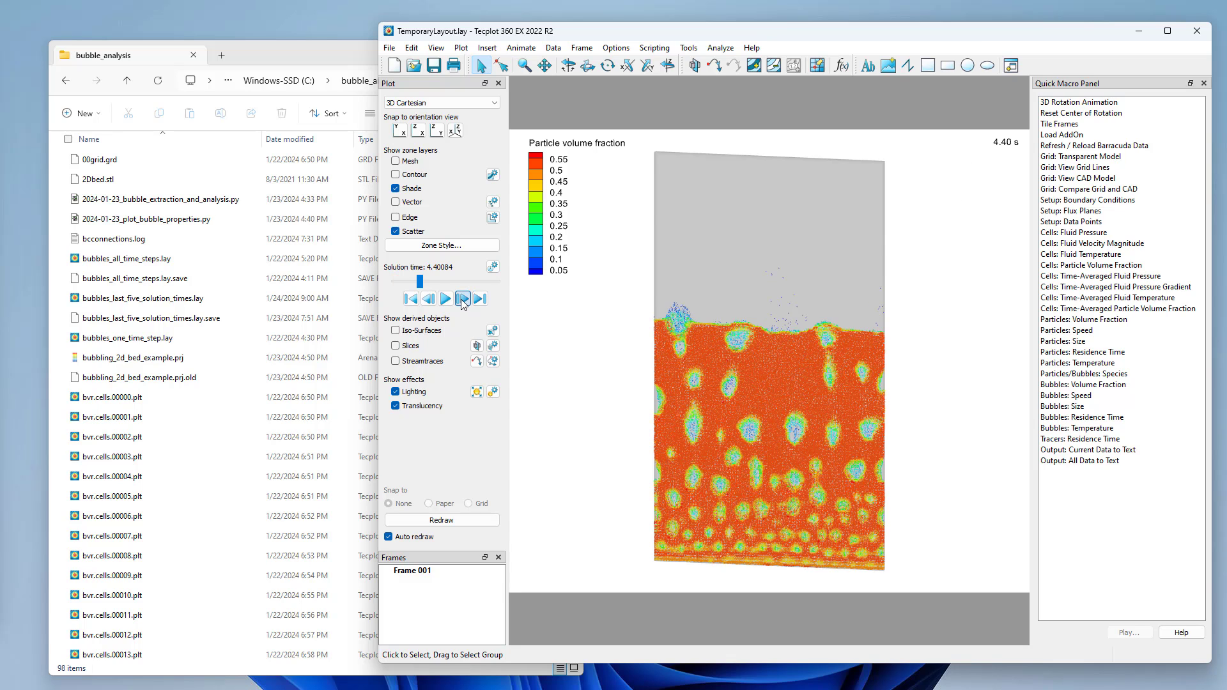
pyautogui.click(462, 299)
pyautogui.click(462, 299)
pyautogui.click(463, 299)
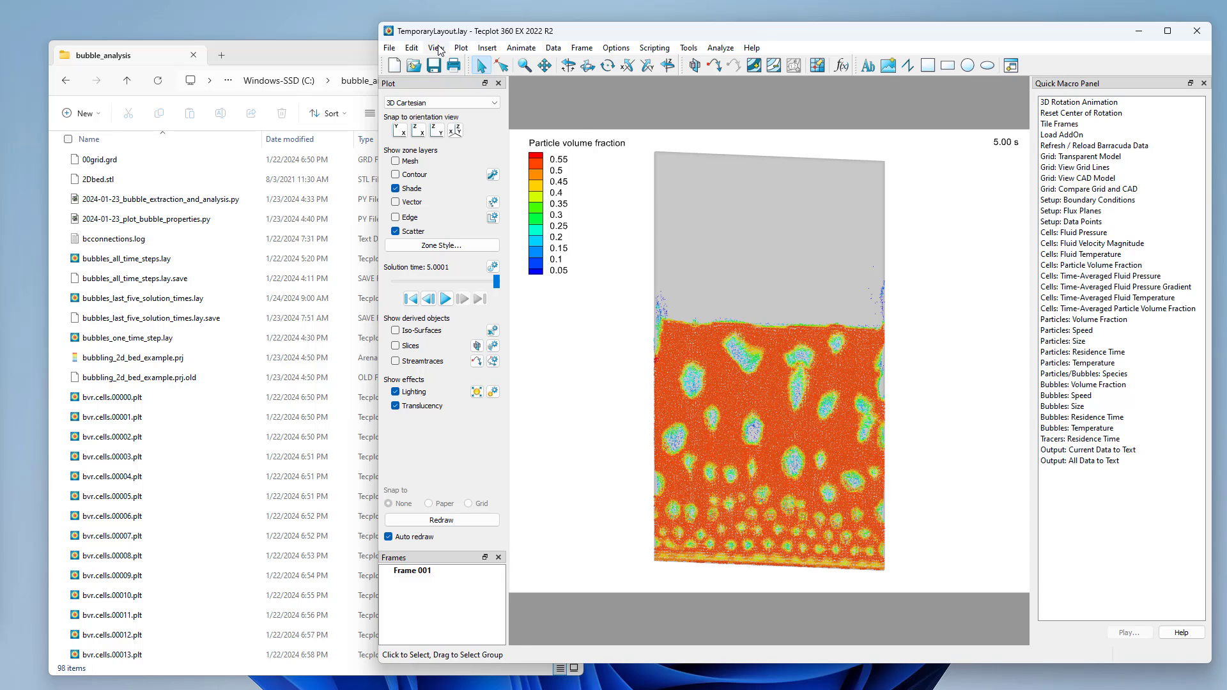
# - Bring up the value blanking settings clear of the bed and display the cells' particle volume fraction
pyautogui.click(458, 48)
pyautogui.moveTo(562, 277)
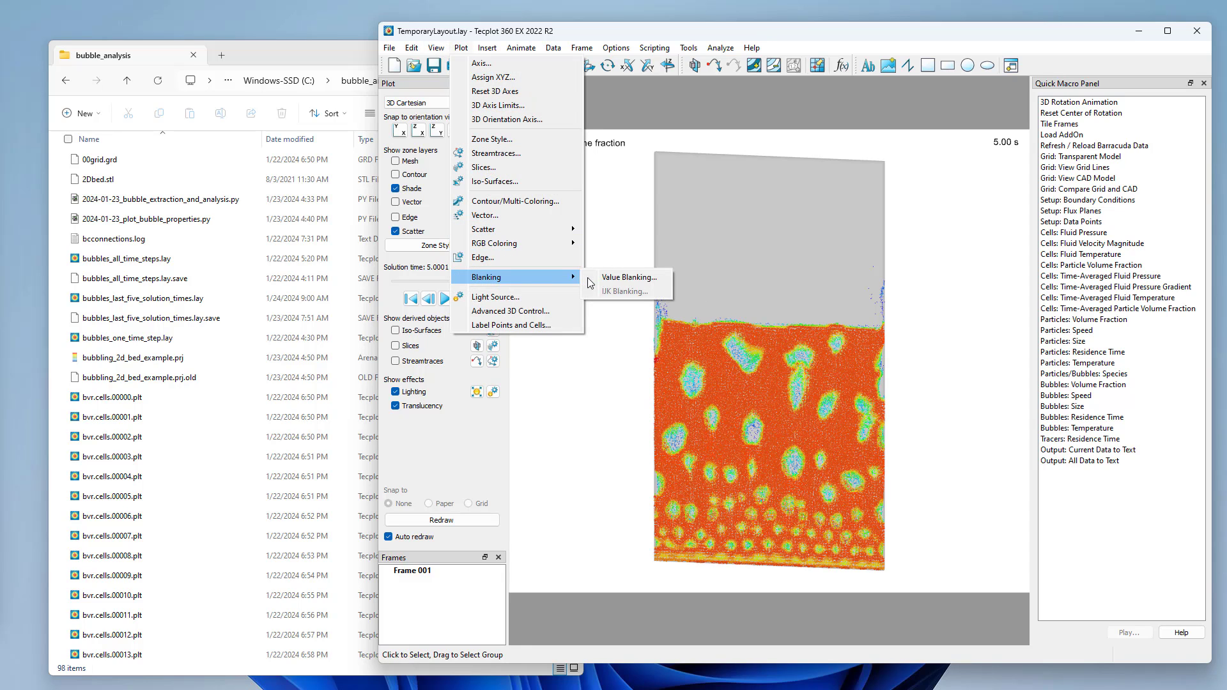
pyautogui.click(617, 280)
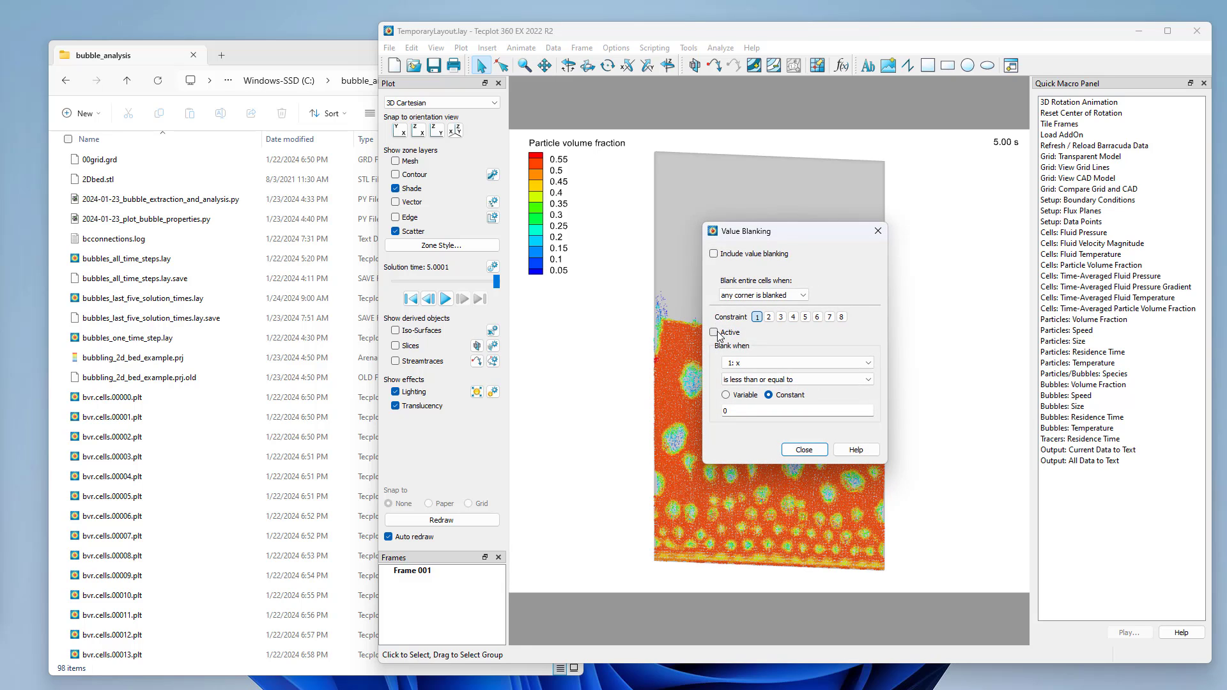
pyautogui.moveTo(809, 236); pyautogui.dragTo(560, 274)
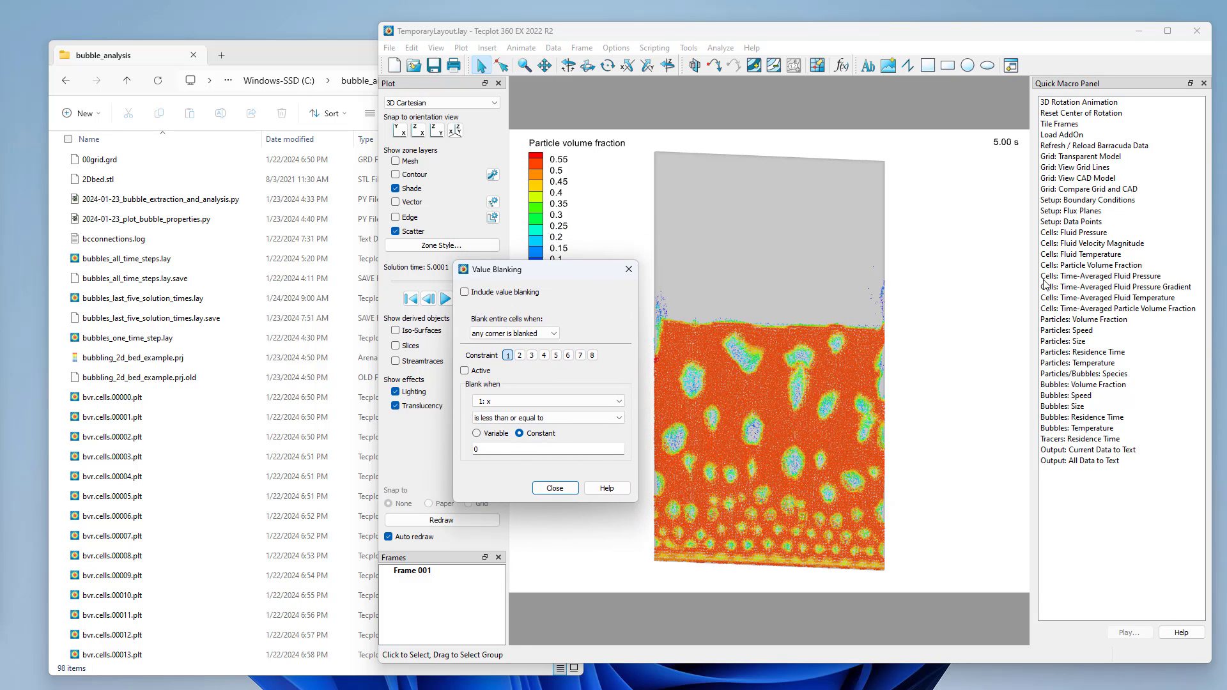
pyautogui.doubleClick(1101, 265)
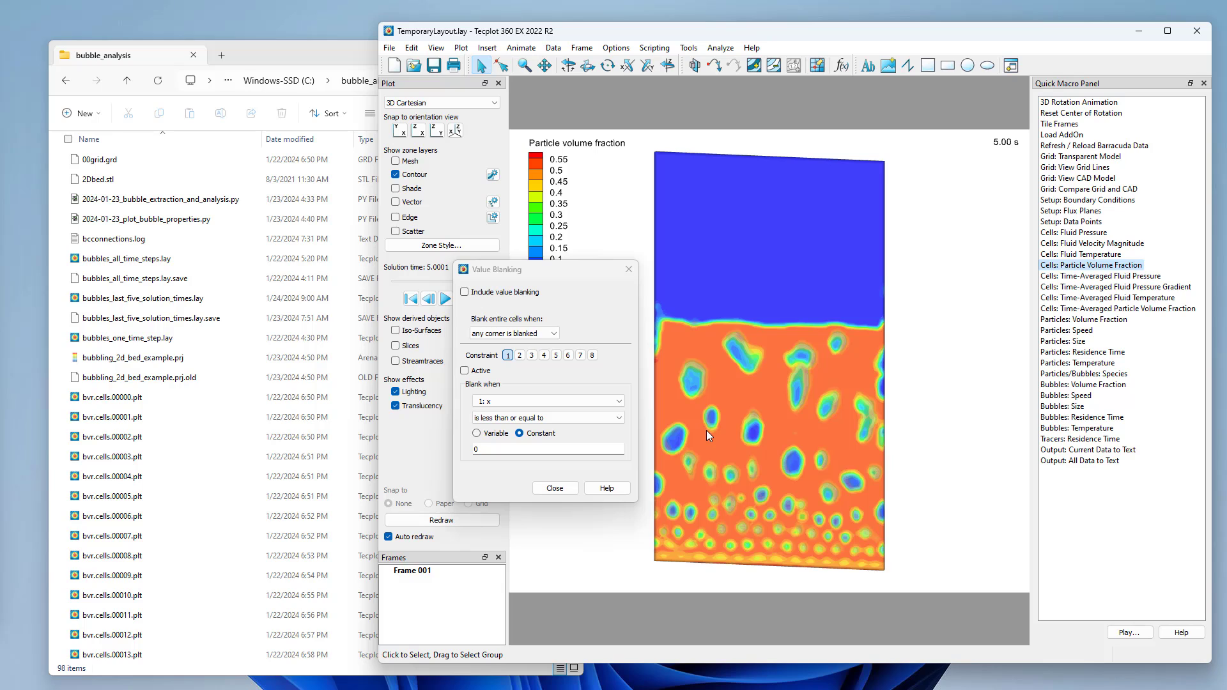
# - Enable value blanking with constraint 1 active, blanking where particle volume fraction is greater than or equal to the constant 0.3
pyautogui.click(610, 400)
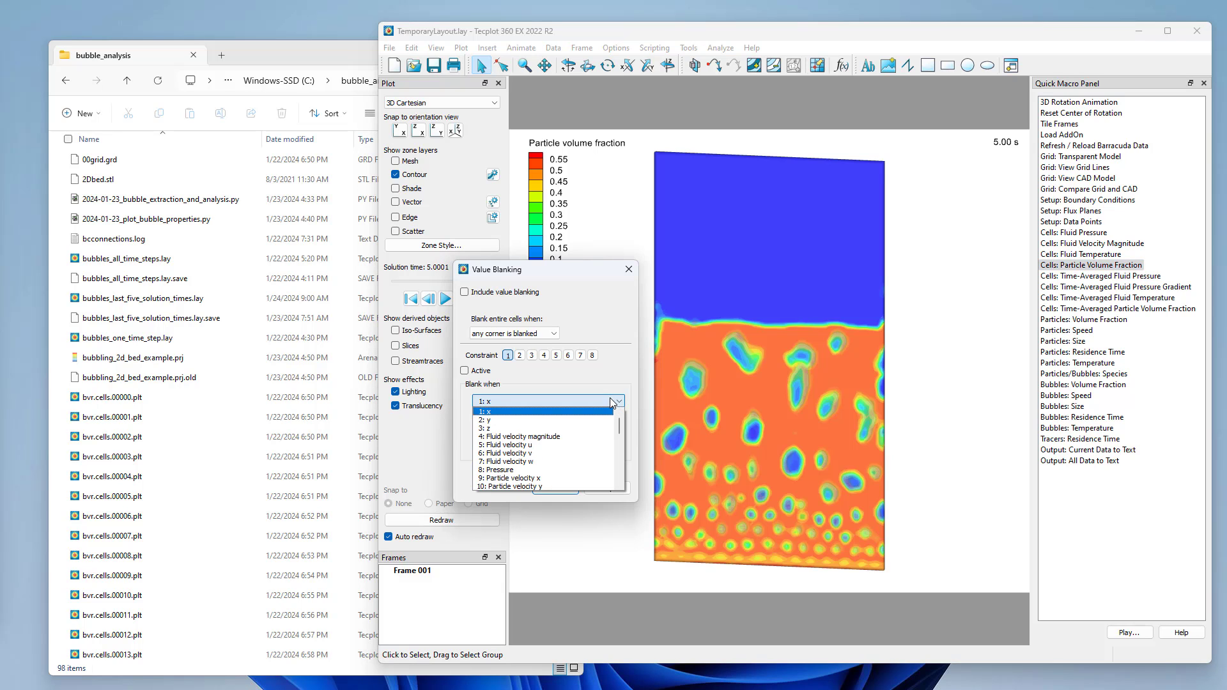
pyautogui.scroll(-4, 576, 429)
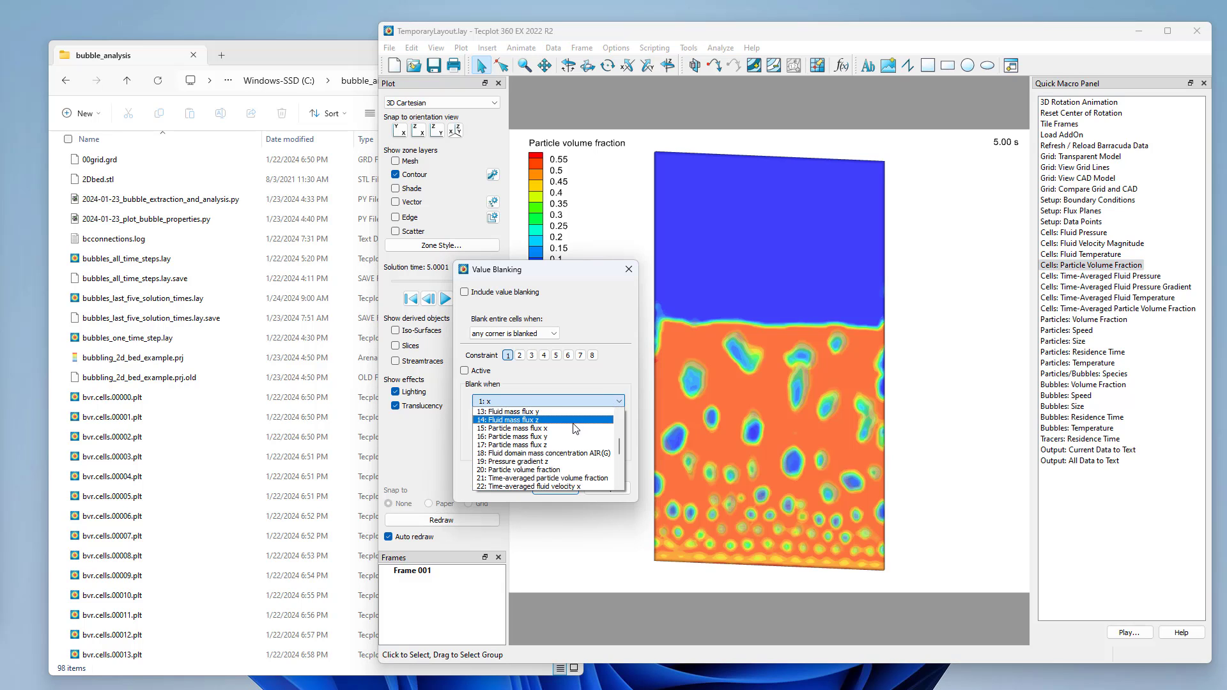
pyautogui.scroll(-2, 576, 429)
pyautogui.click(531, 425)
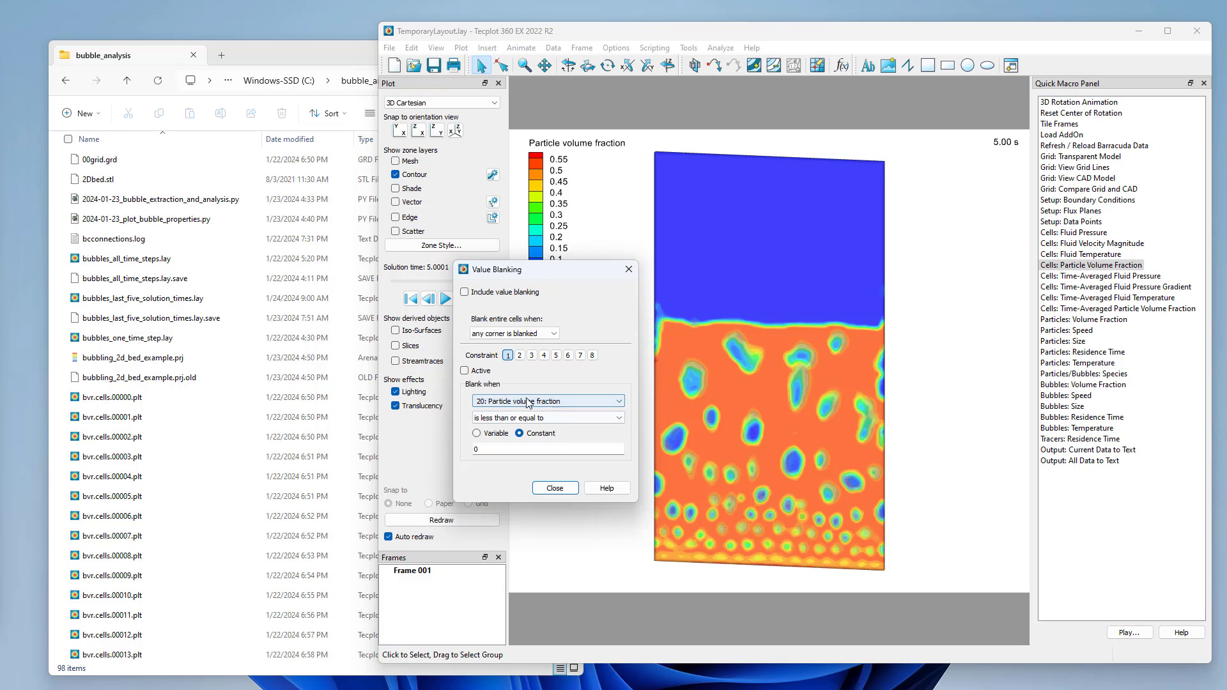
pyautogui.click(504, 419)
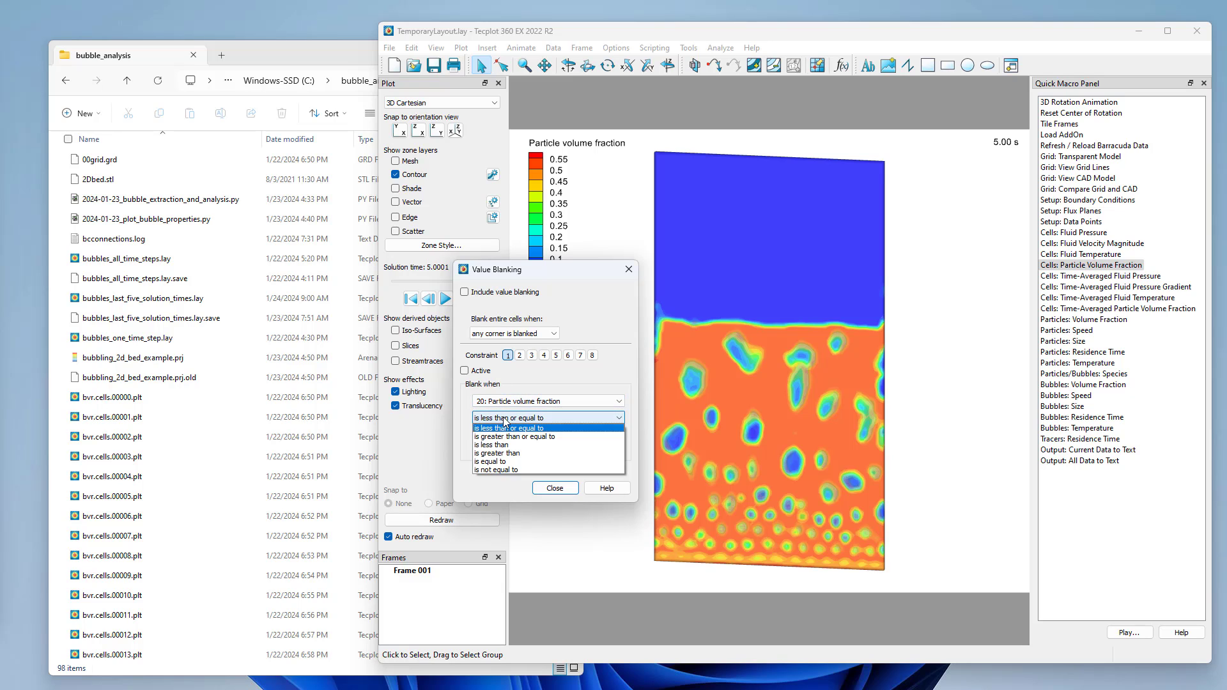
pyautogui.click(510, 437)
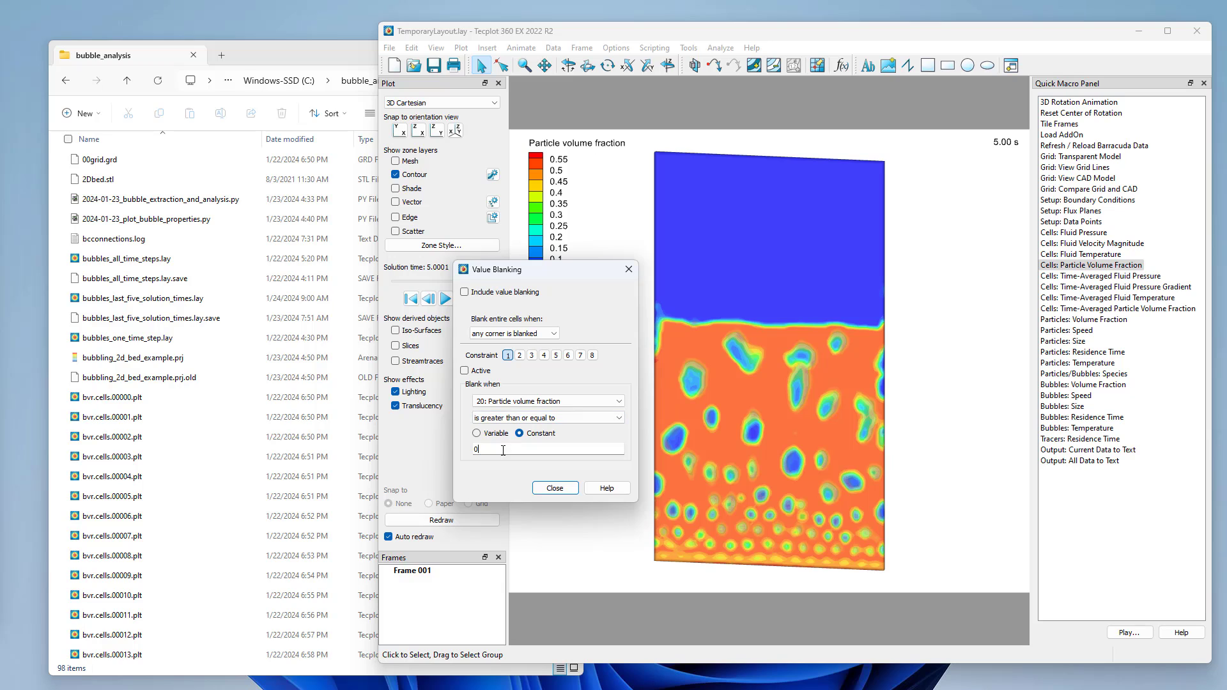
pyautogui.write('.3')
pyautogui.click(480, 372)
pyautogui.click(464, 292)
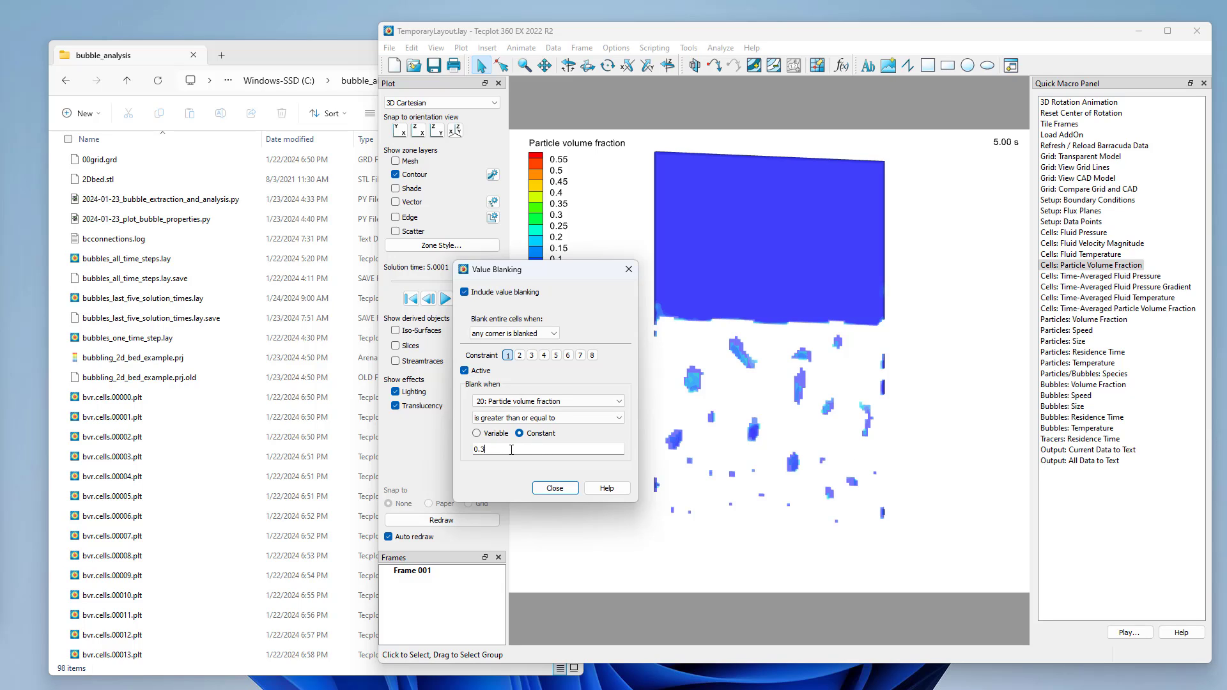
pyautogui.press('Return')
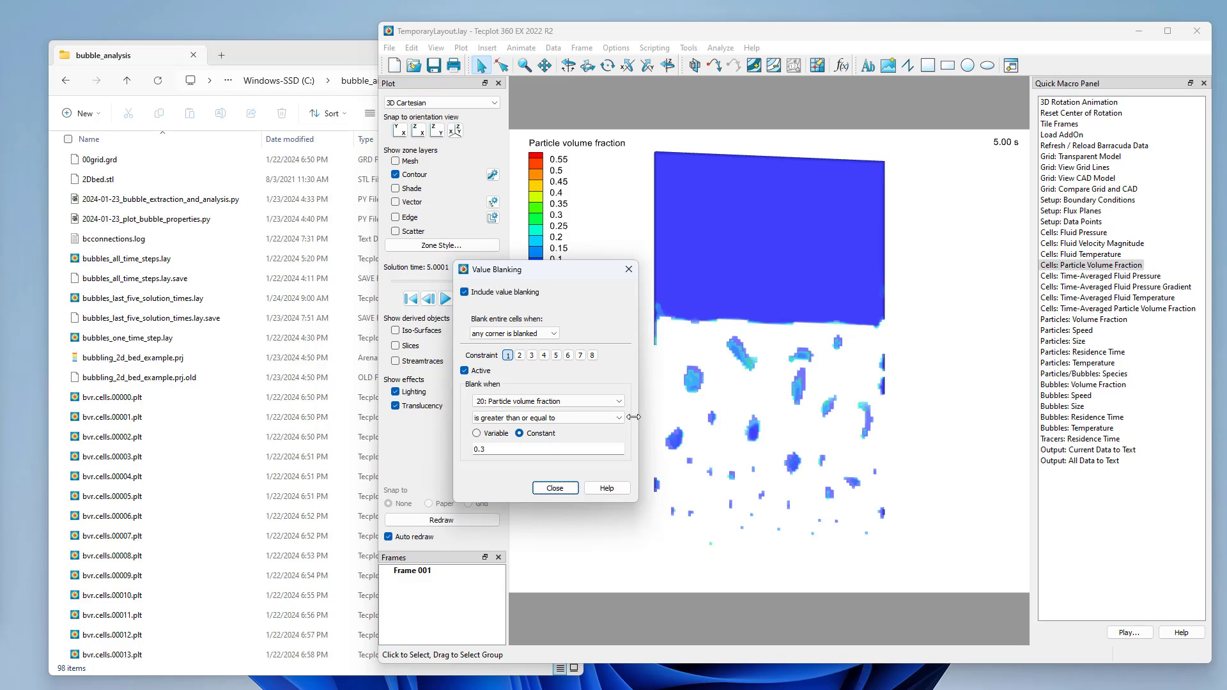
# - Activate blanking constraint 2 where z is greater than or equal to the constant 0.5, and close the value blanking settings
pyautogui.click(520, 355)
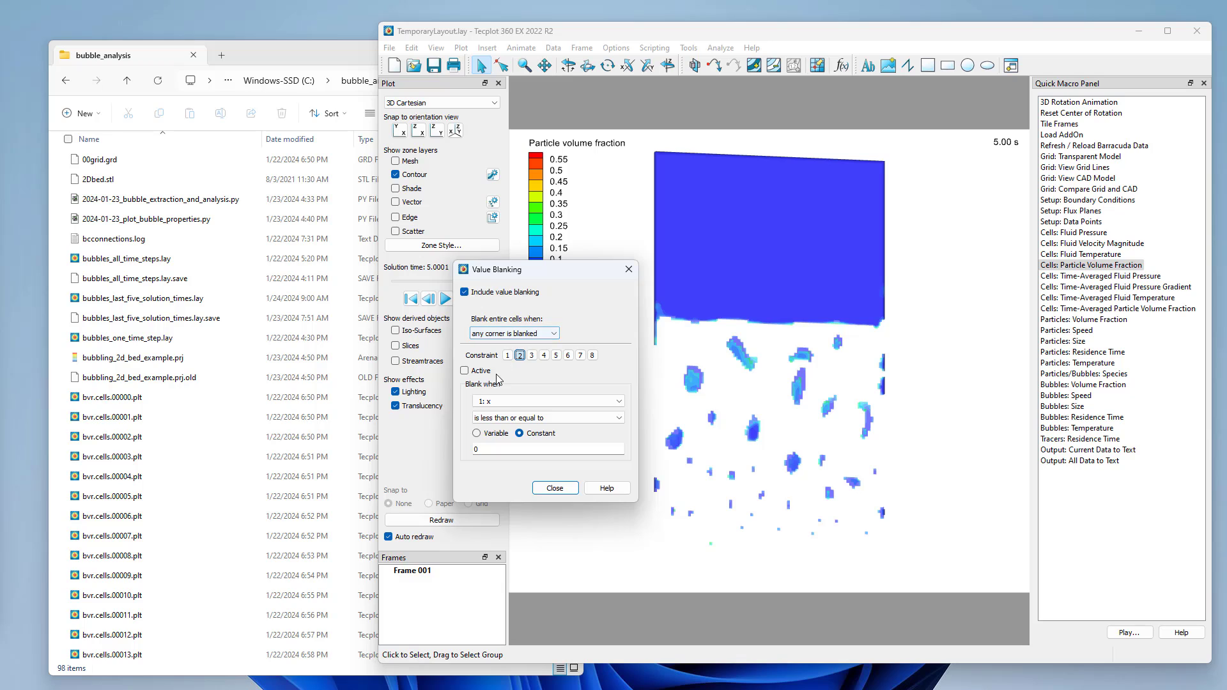
pyautogui.click(514, 402)
pyautogui.click(513, 428)
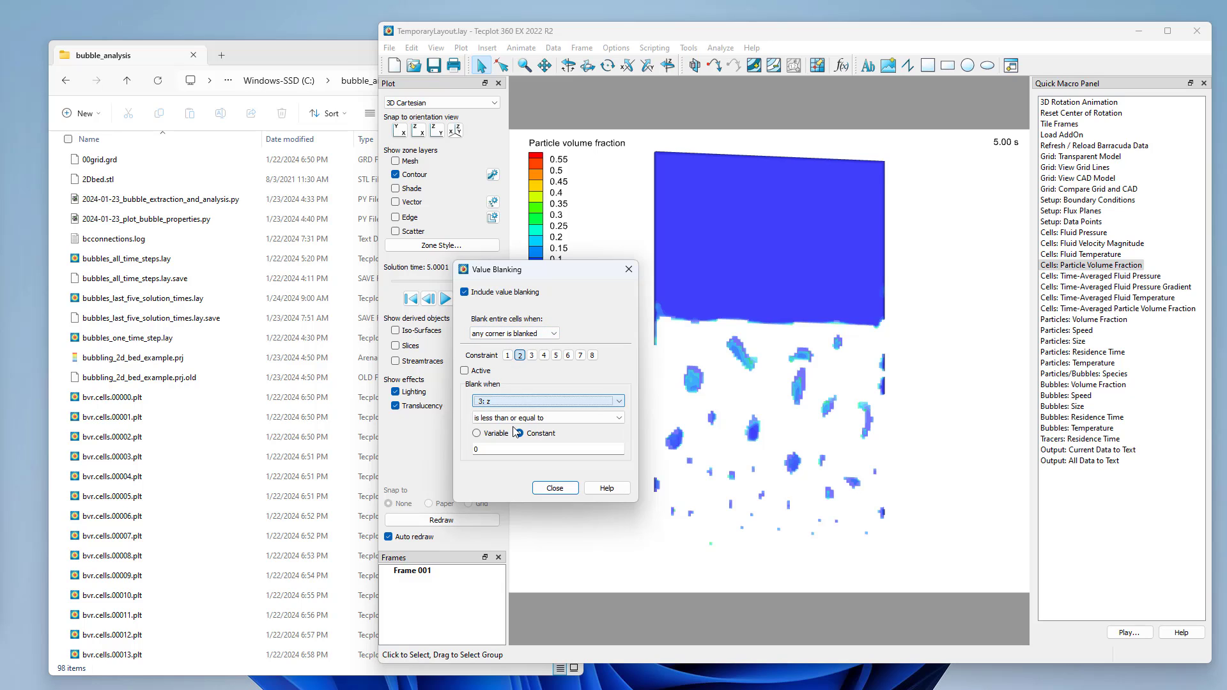
pyautogui.click(517, 417)
pyautogui.click(518, 440)
pyautogui.click(506, 448)
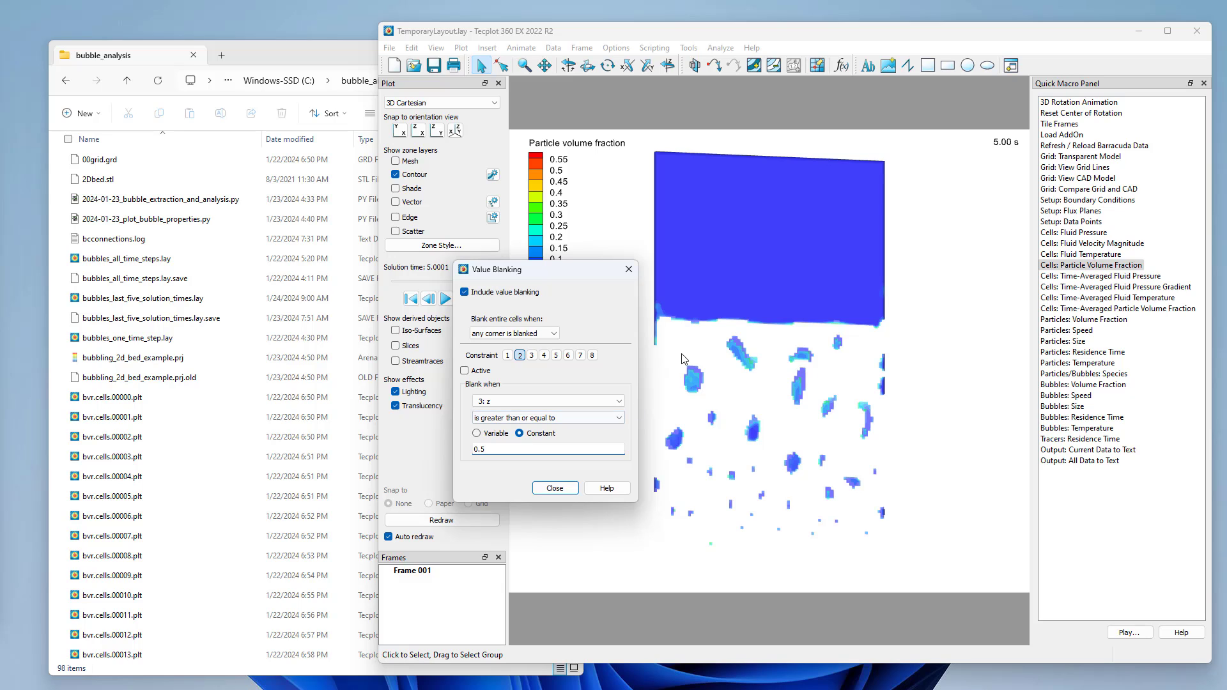
pyautogui.click(487, 375)
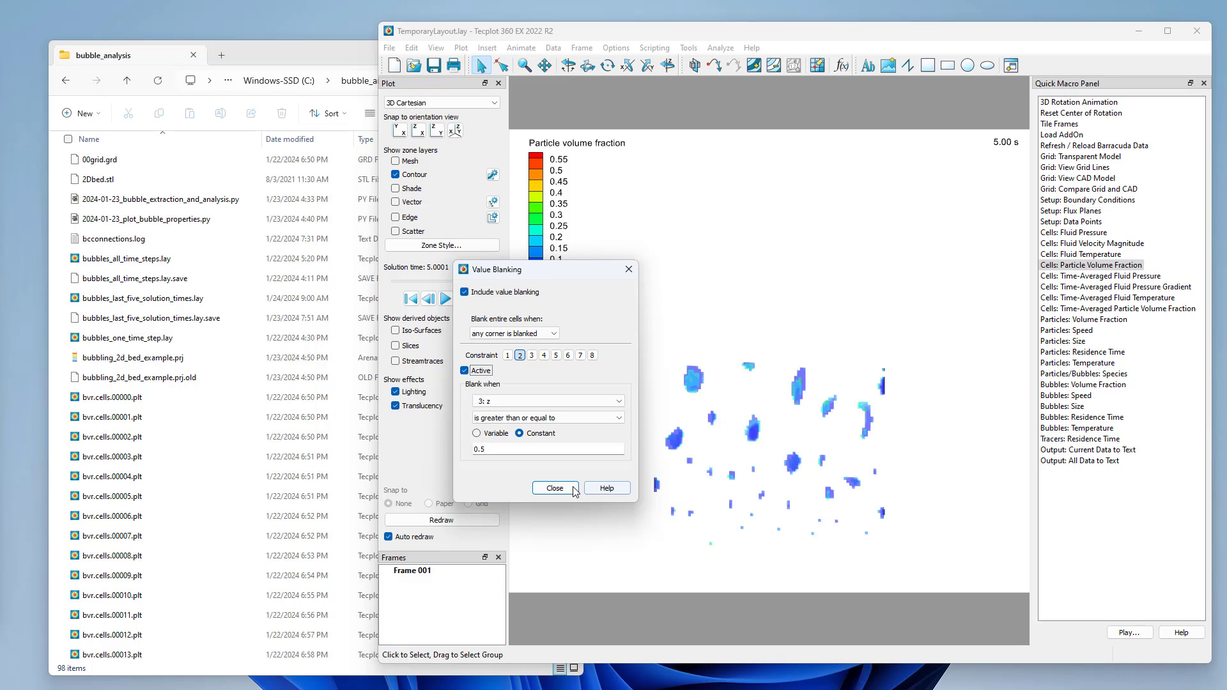
pyautogui.moveTo(563, 294); pyautogui.dragTo(1015, 347)
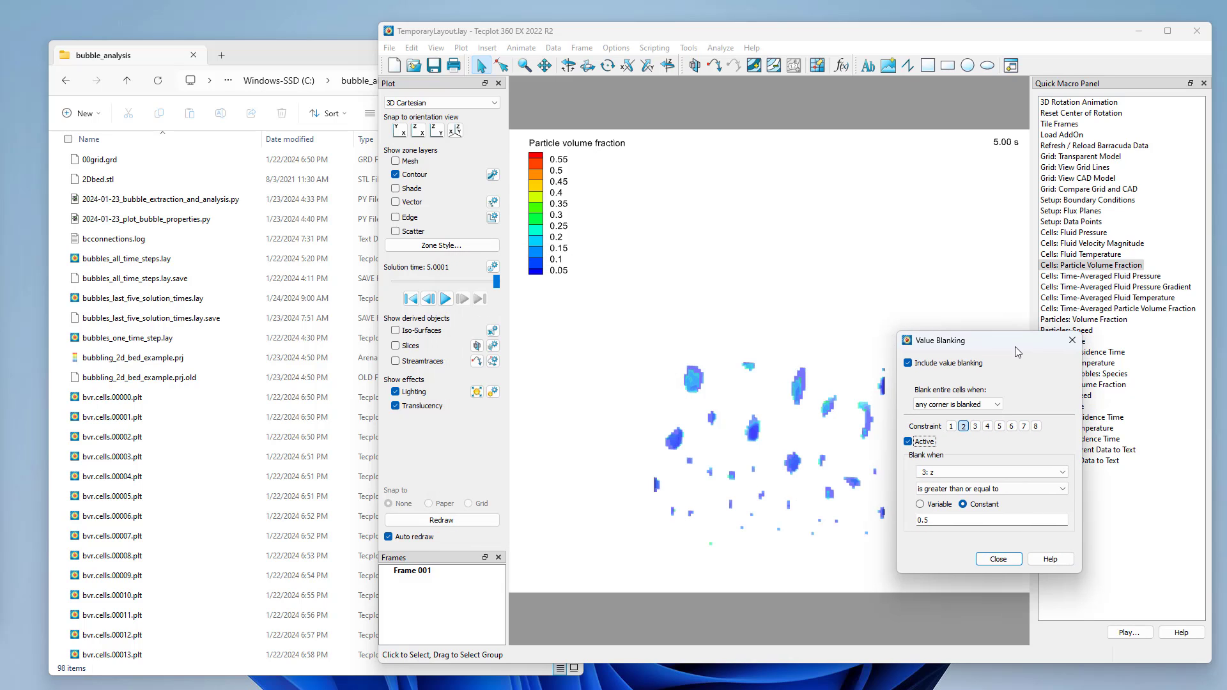
pyautogui.click(1003, 559)
# - Save the layout as bubbles_last_five_solution_times.lay using relative paths, replacing the existing file
pyautogui.click(390, 49)
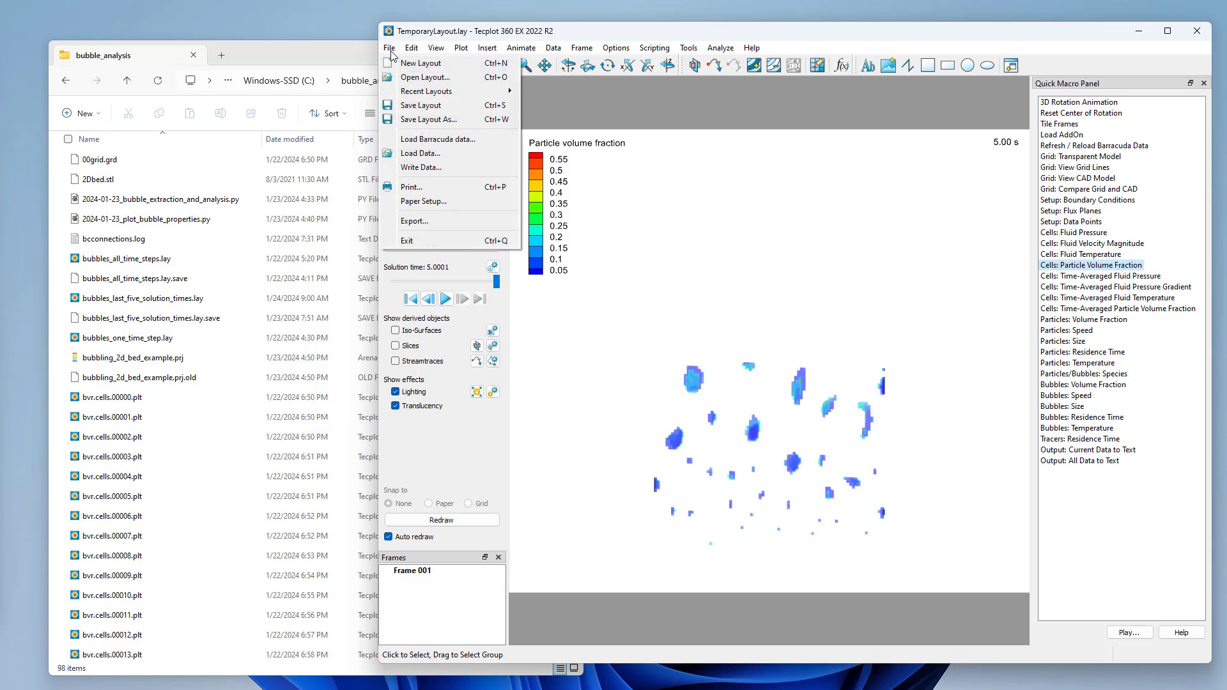
pyautogui.click(427, 120)
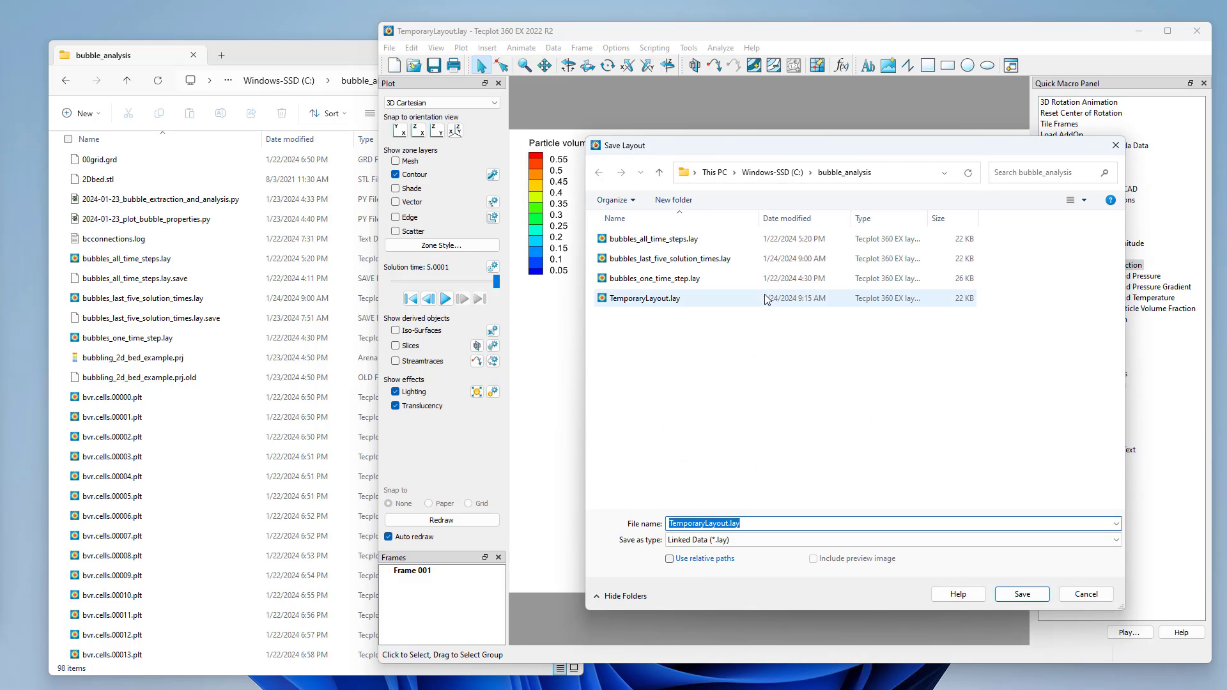
pyautogui.click(662, 262)
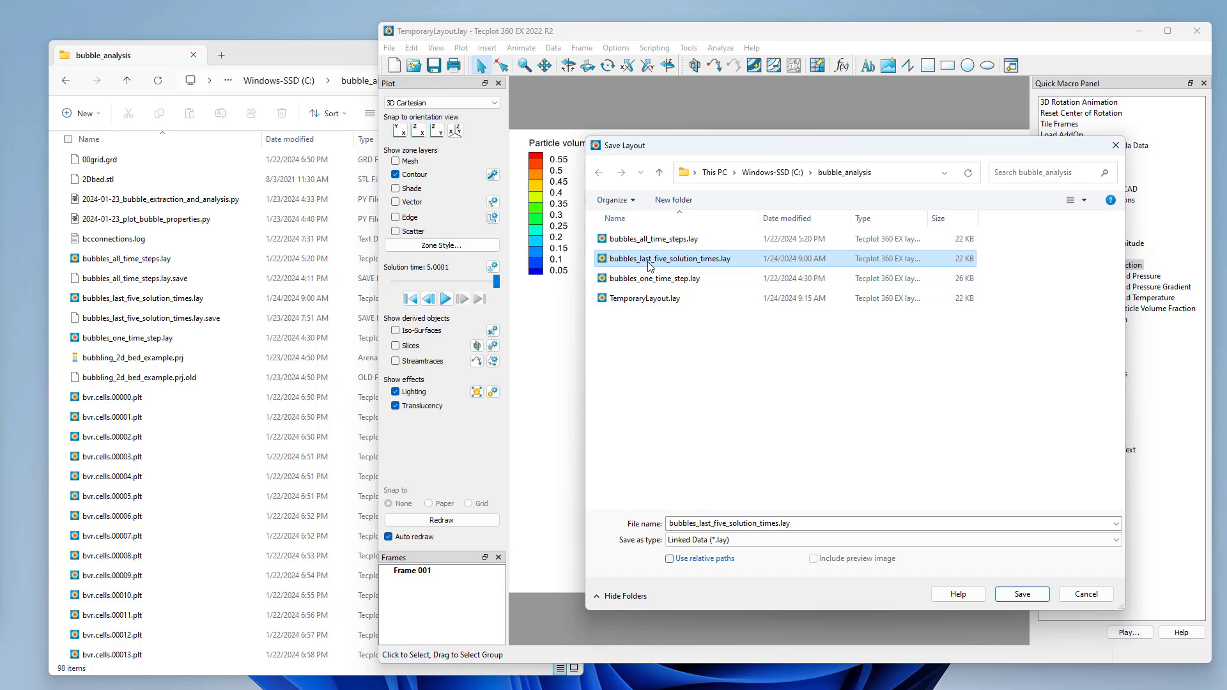
pyautogui.click(671, 561)
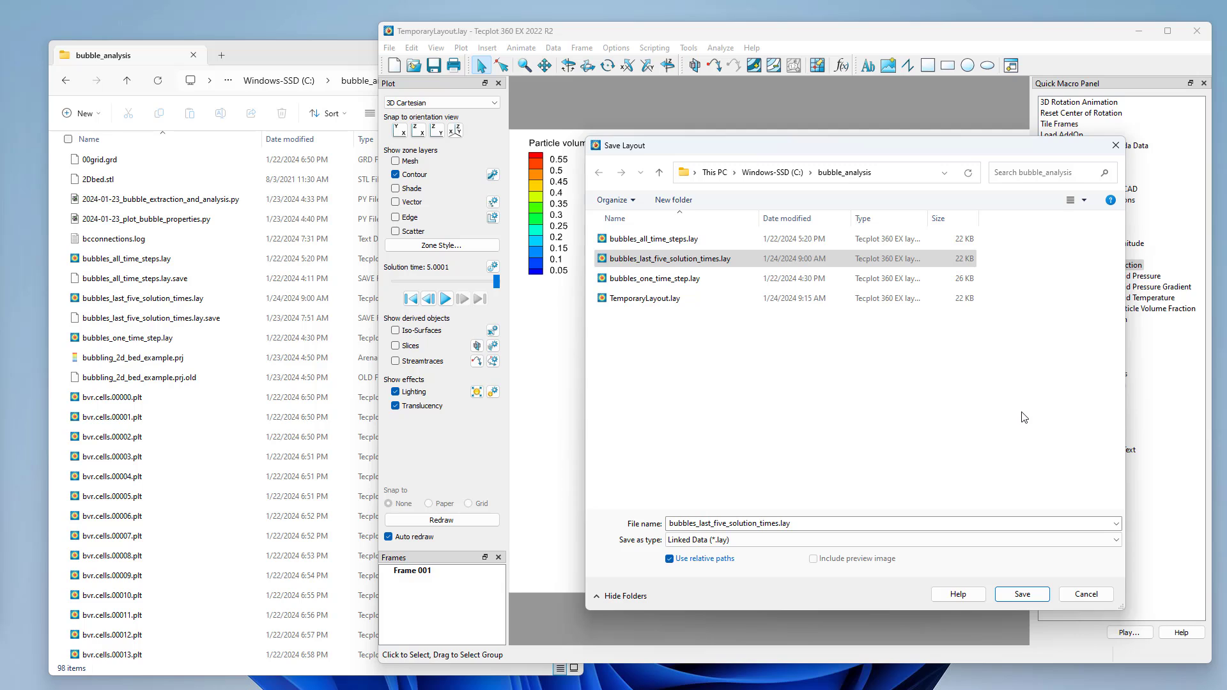
pyautogui.click(1029, 596)
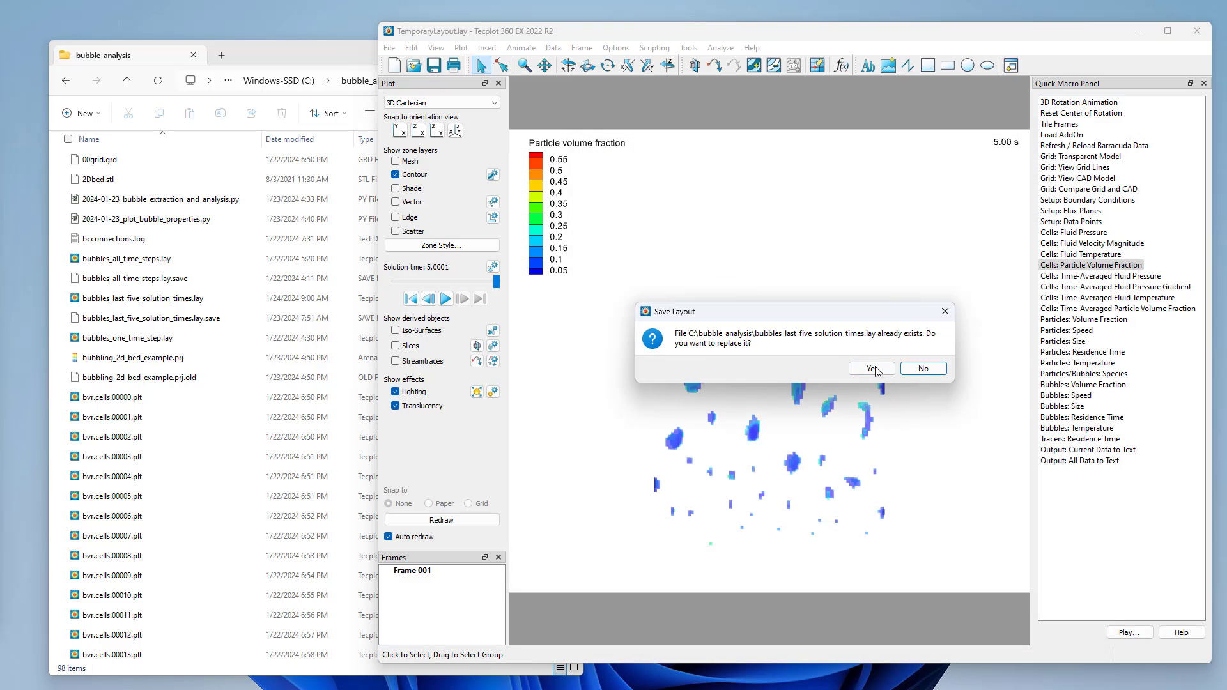
pyautogui.click(873, 370)
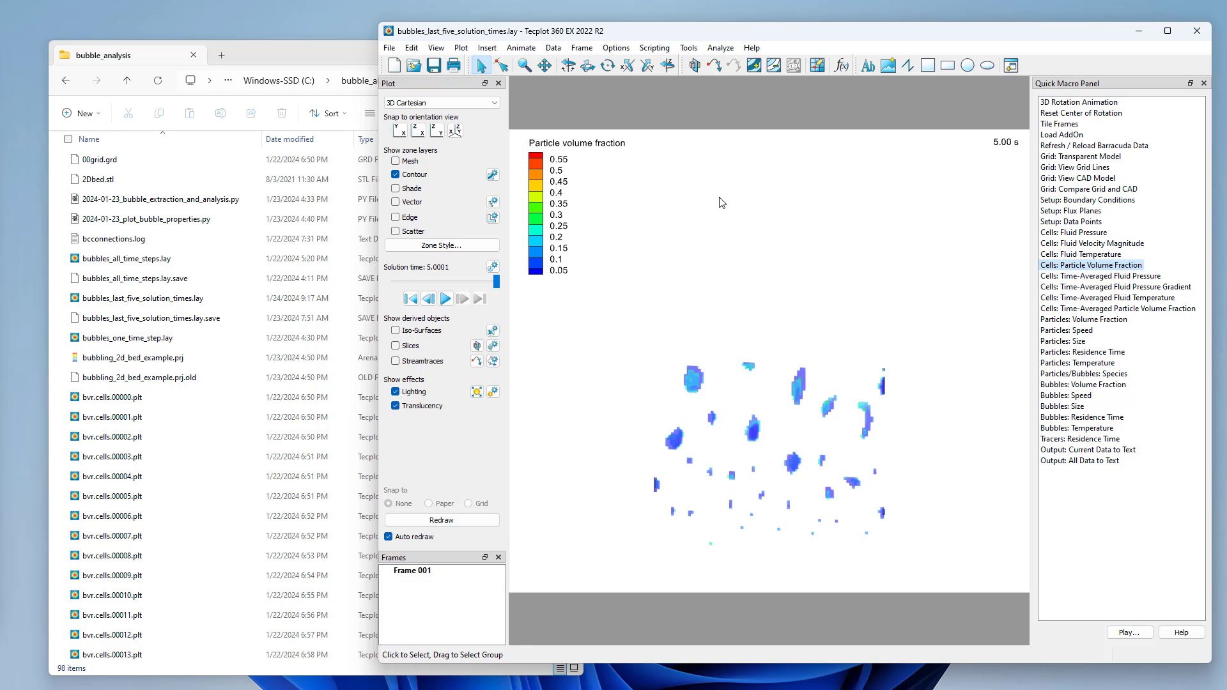
# - Set Tecplot to accept PyTecplot connections
pyautogui.click(652, 49)
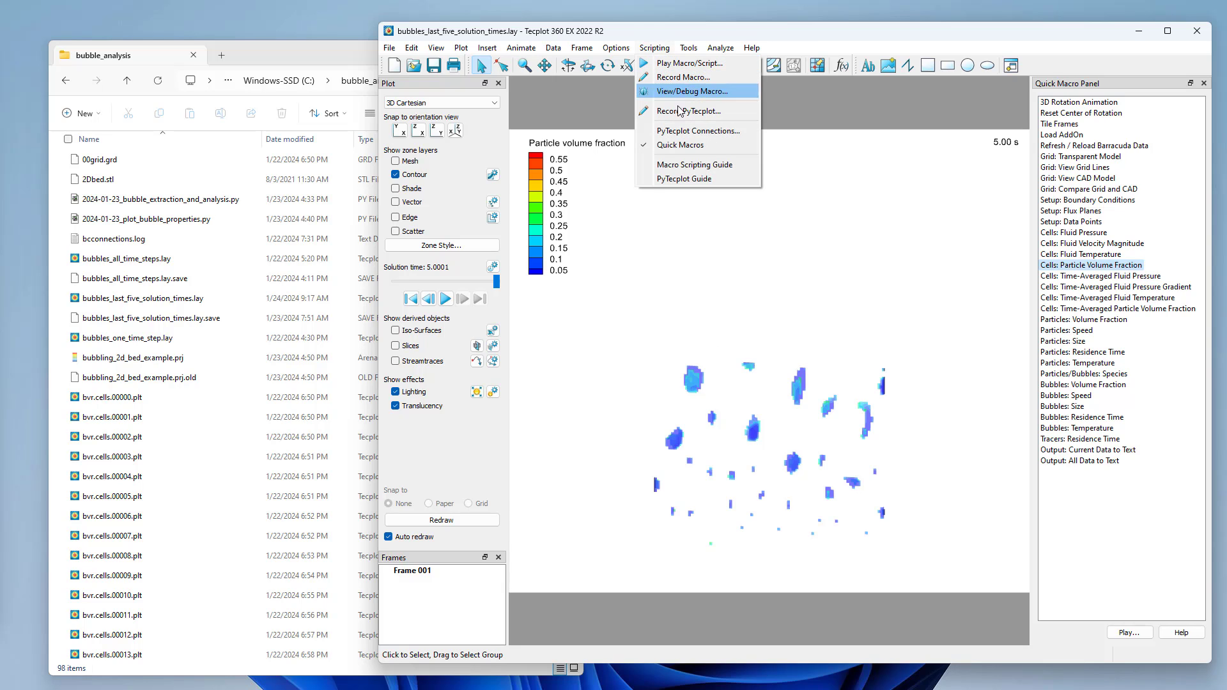
pyautogui.click(686, 131)
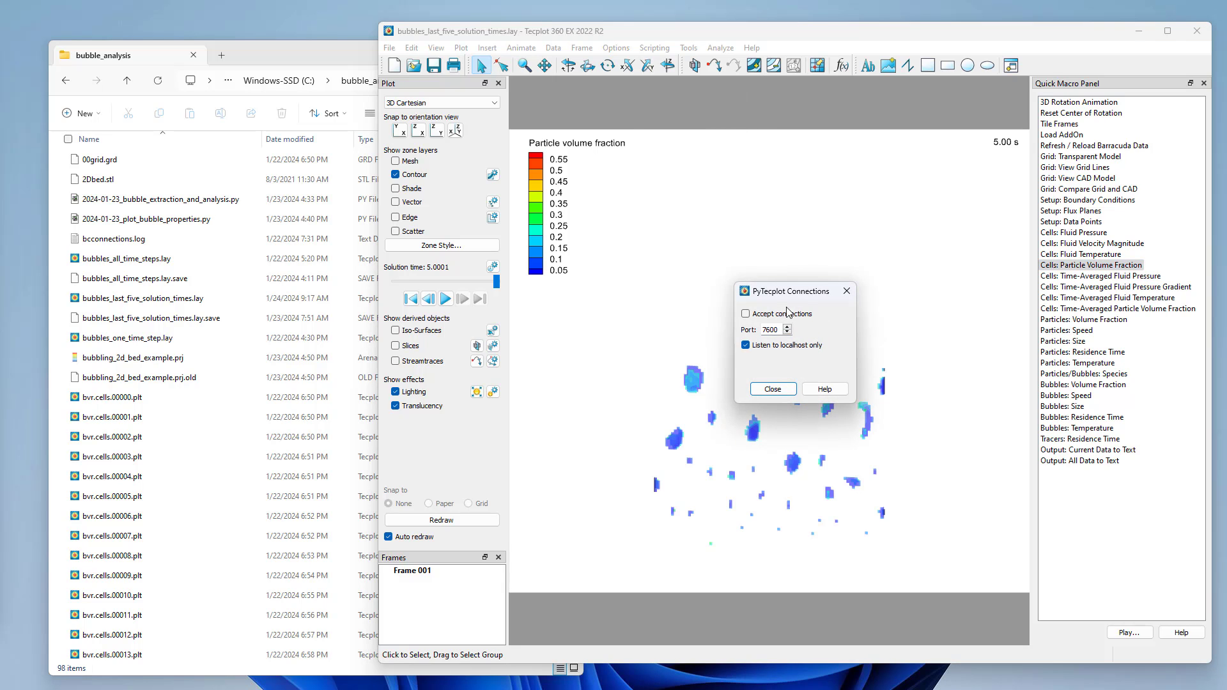
pyautogui.click(756, 316)
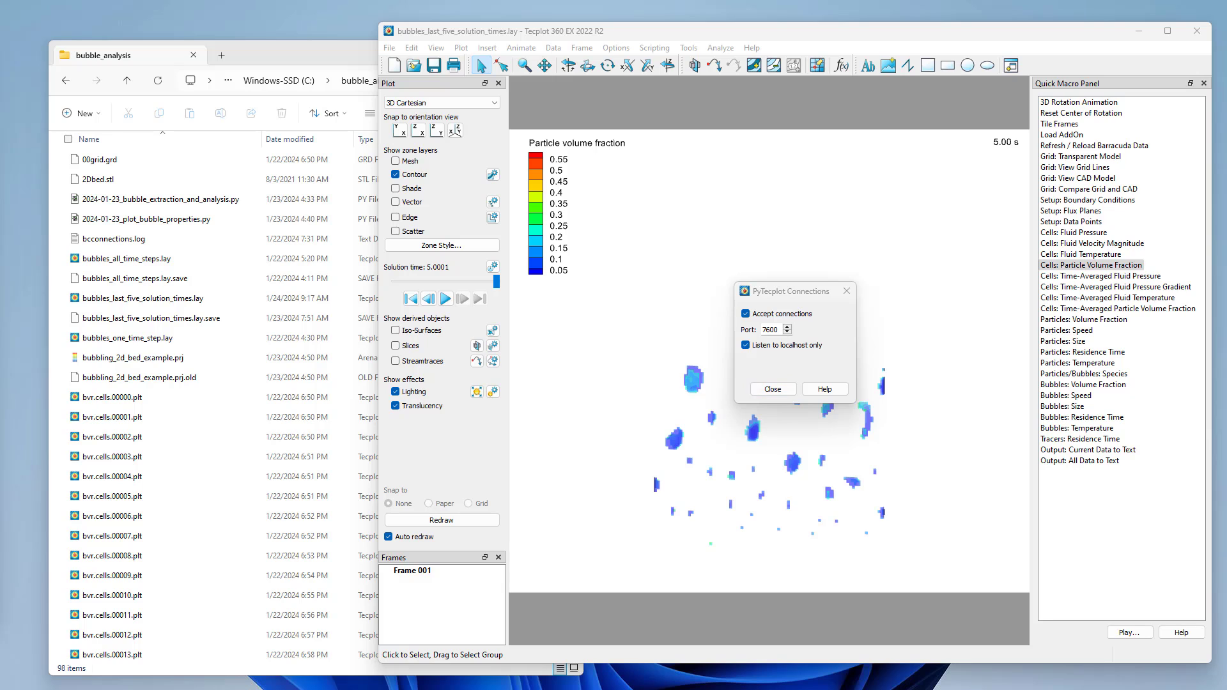
# - From Barracuda, open a terminal and run python -O 2024-01-23_bubble_extraction_and_analysis.py --connected bubbles_last_five_solution_times.lay fluidized_bed_bubbles.plt
pyautogui.hotkey('alt', 'Tab')
pyautogui.click(966, 474)
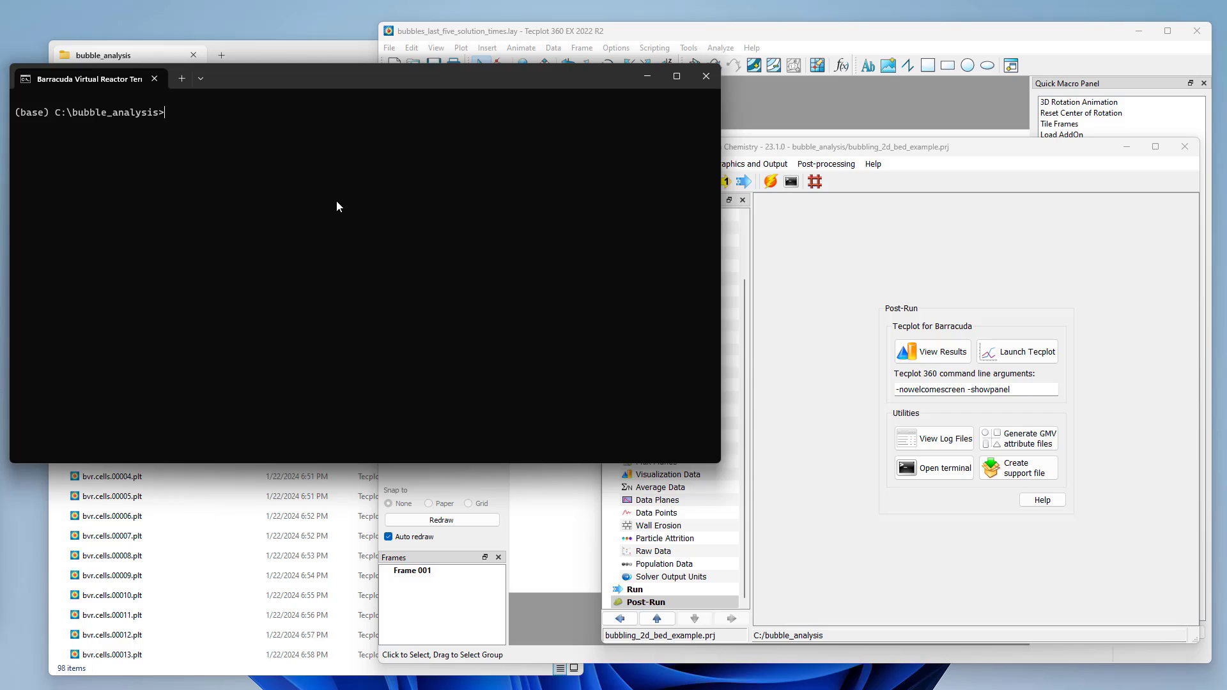
pyautogui.write('python -O 2024-01-23')
pyautogui.press('Tab')
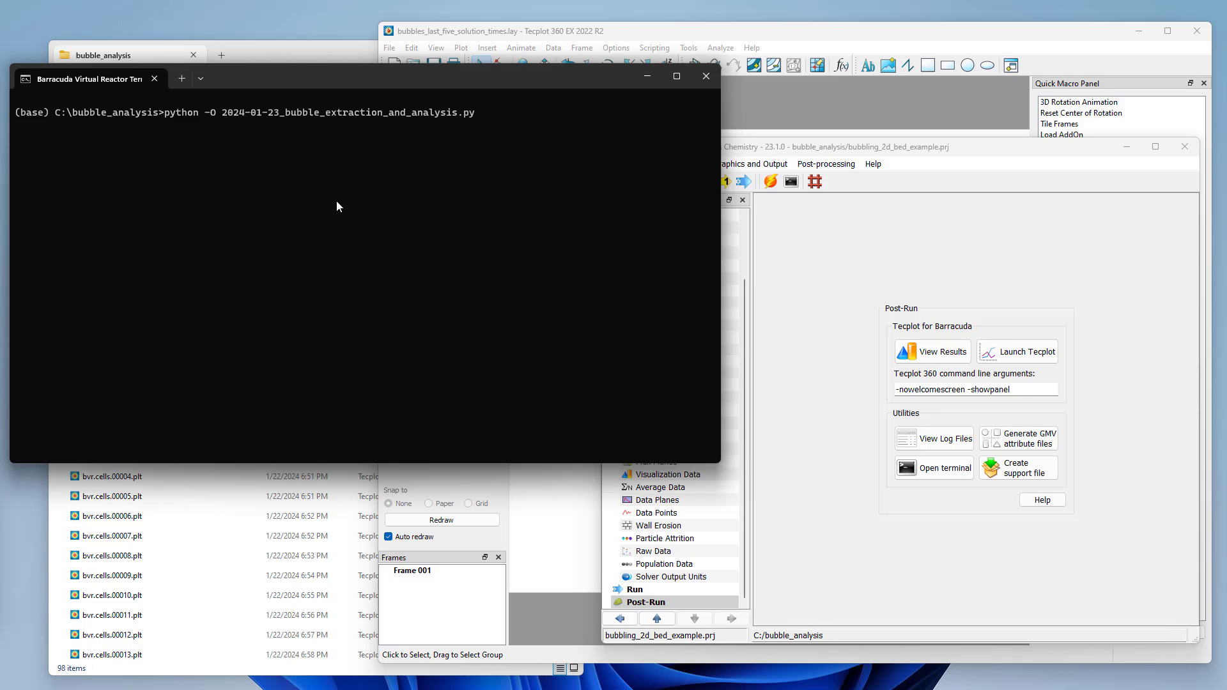
pyautogui.write('--connected bubbles_las')
pyautogui.press('Tab')
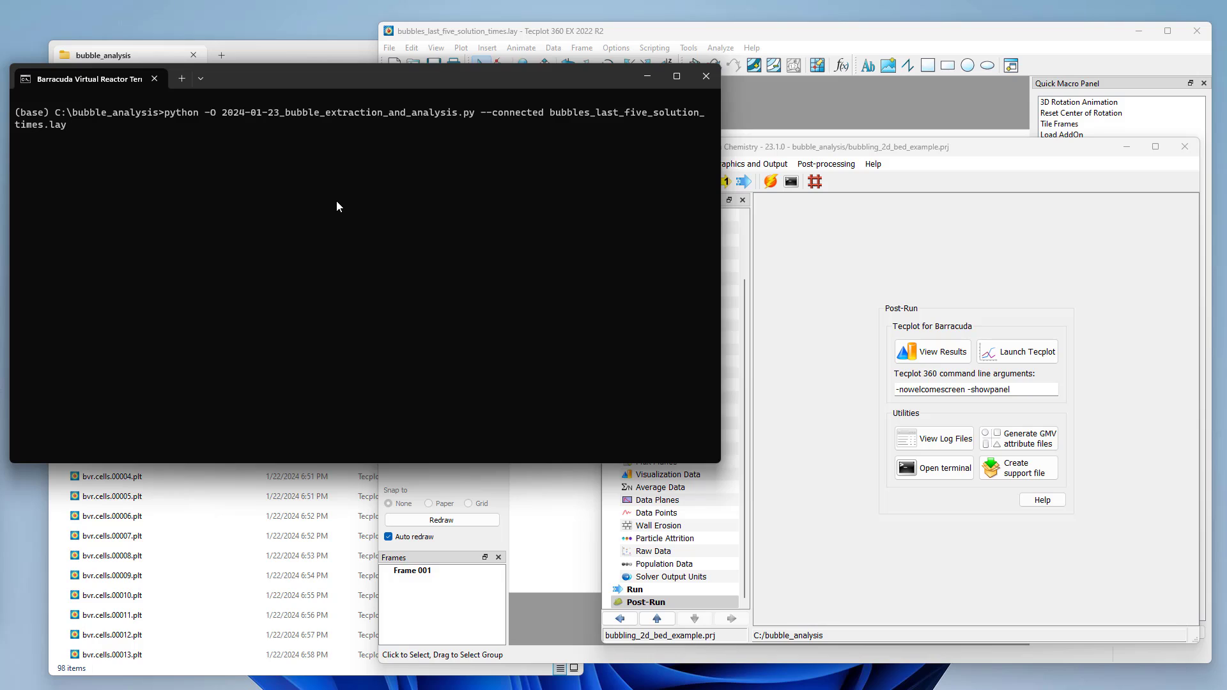
pyautogui.write('fluidized_bed_bubbles.plt')
pyautogui.press('Return')
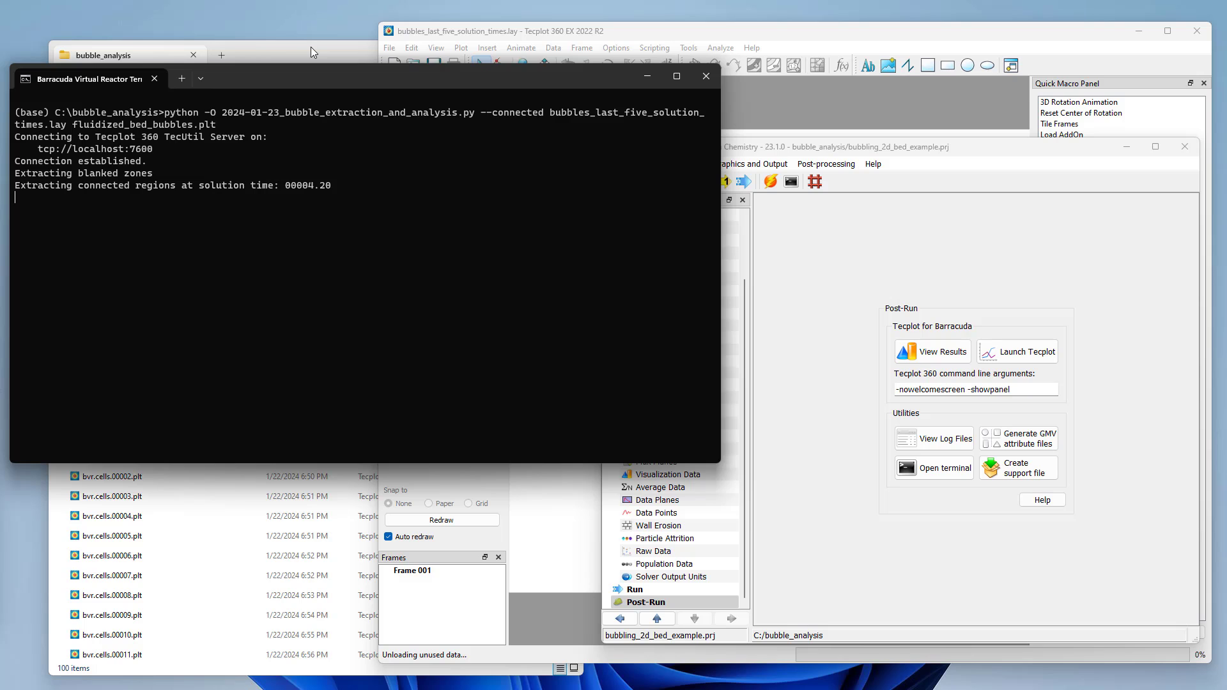
# - Switch to the bubble_analysis folder and open bubble_count_vs_time.sff to view its column headers
pyautogui.click(531, 550)
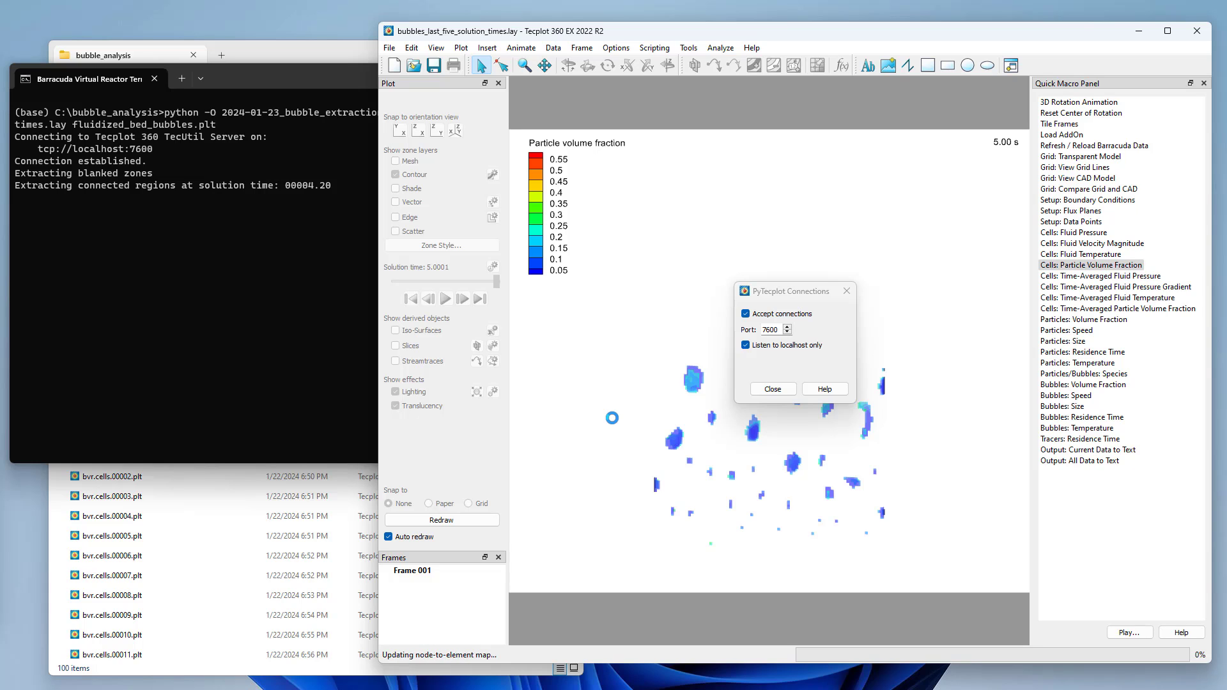
pyautogui.click(283, 57)
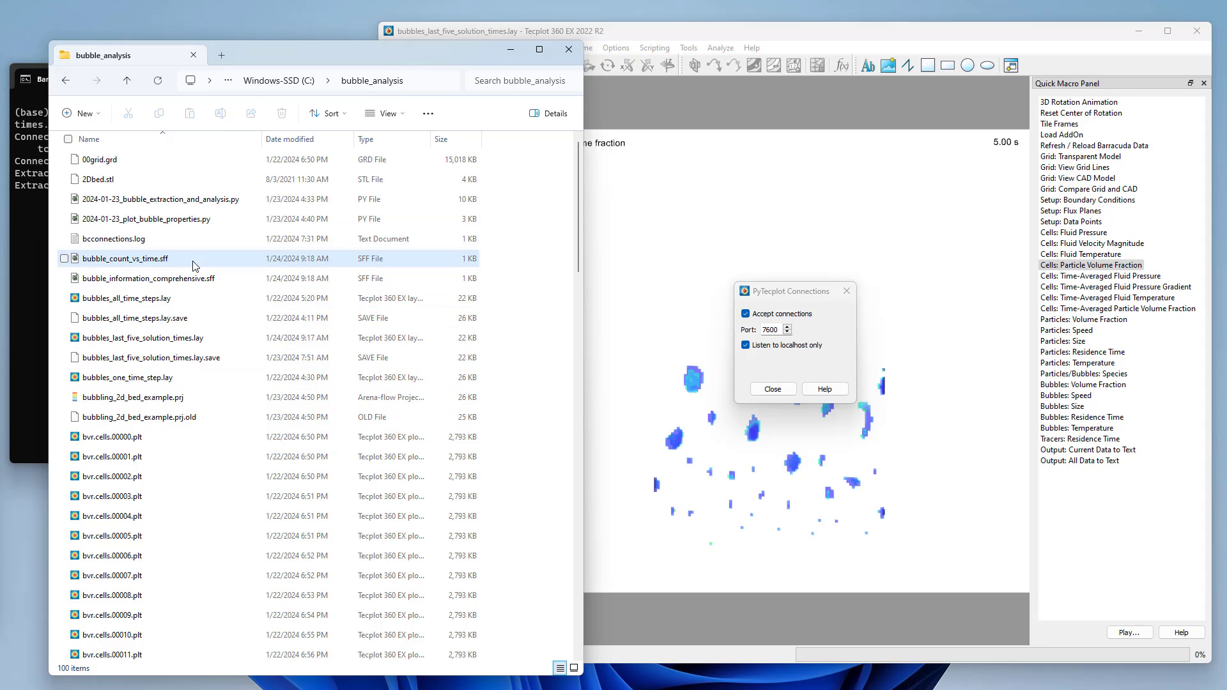
pyautogui.click(181, 261)
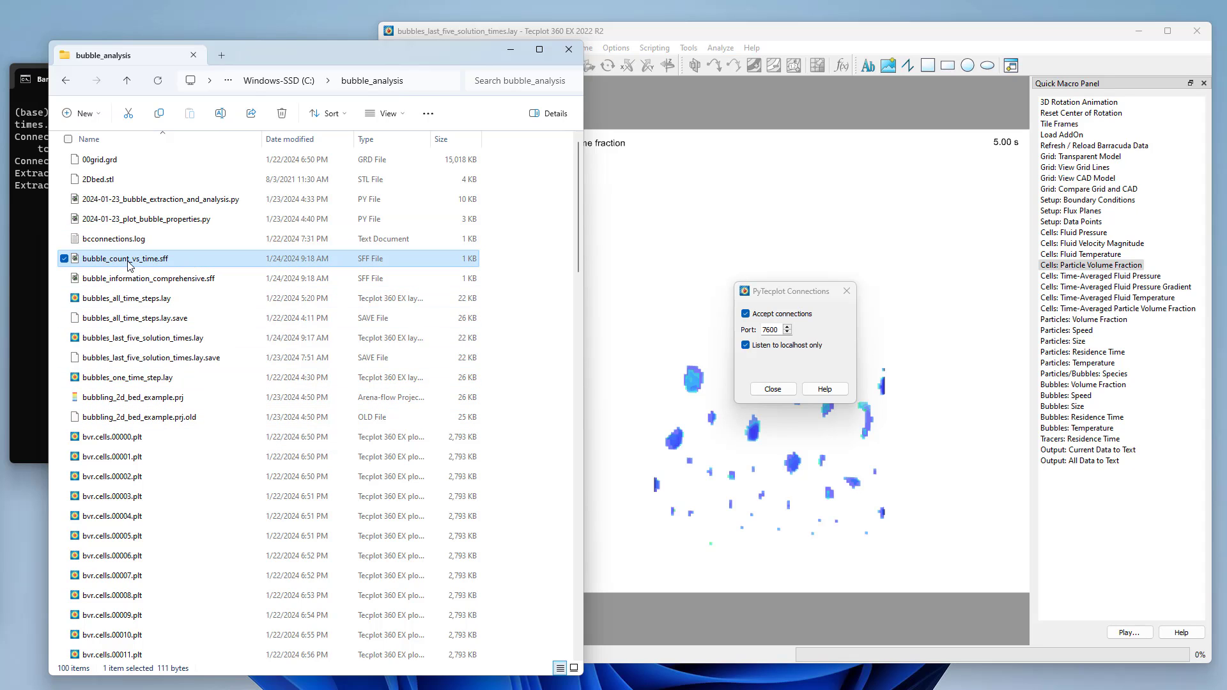
pyautogui.doubleClick(181, 260)
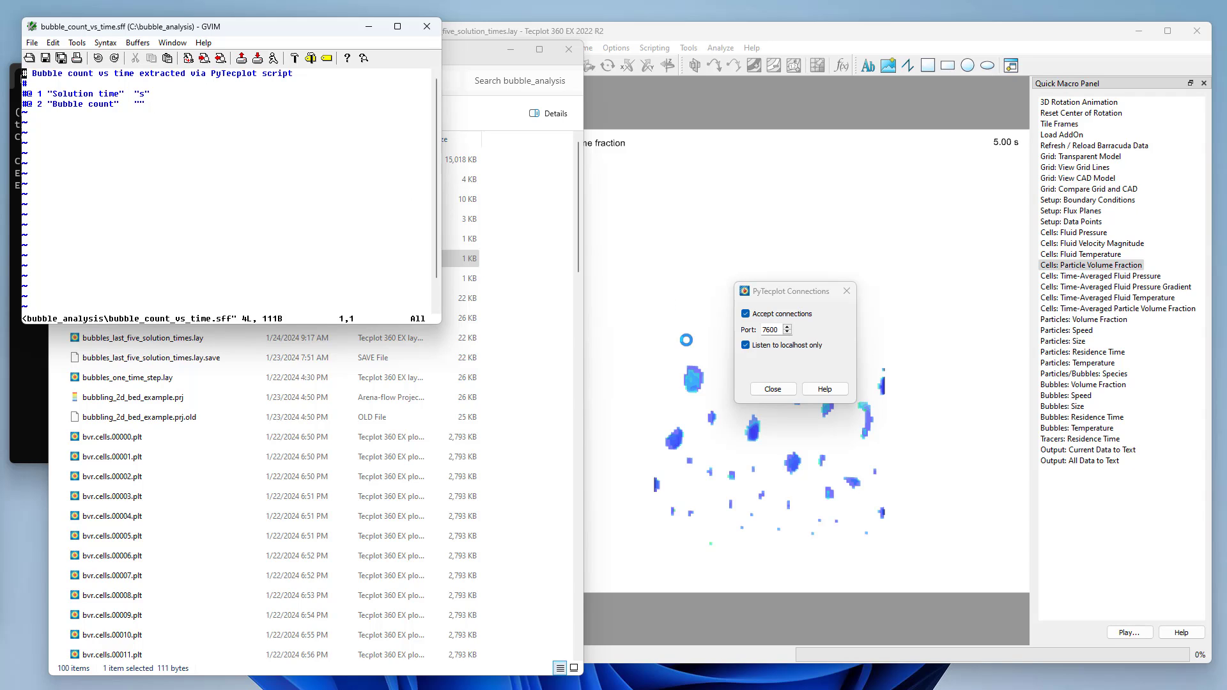
# - Open bubble_information_comprehensive.sff from the bubble_analysis folder and place it beside the bubble count file for comparison
pyautogui.click(544, 325)
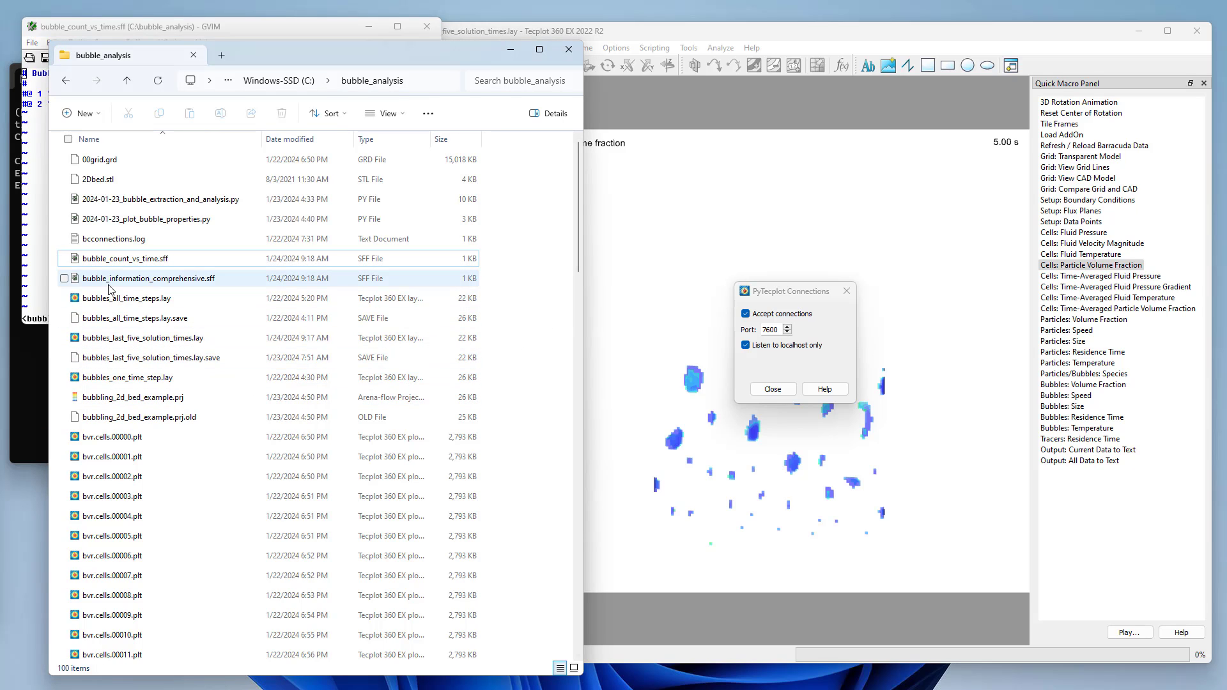
pyautogui.click(166, 280)
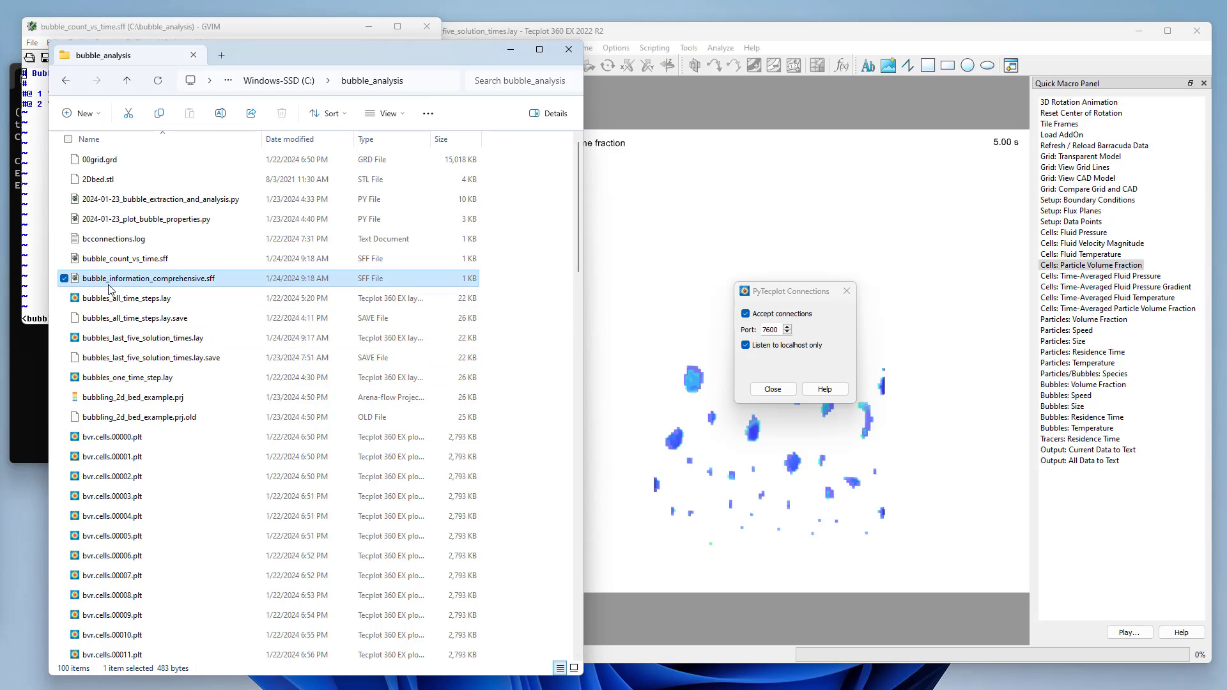
pyautogui.doubleClick(166, 286)
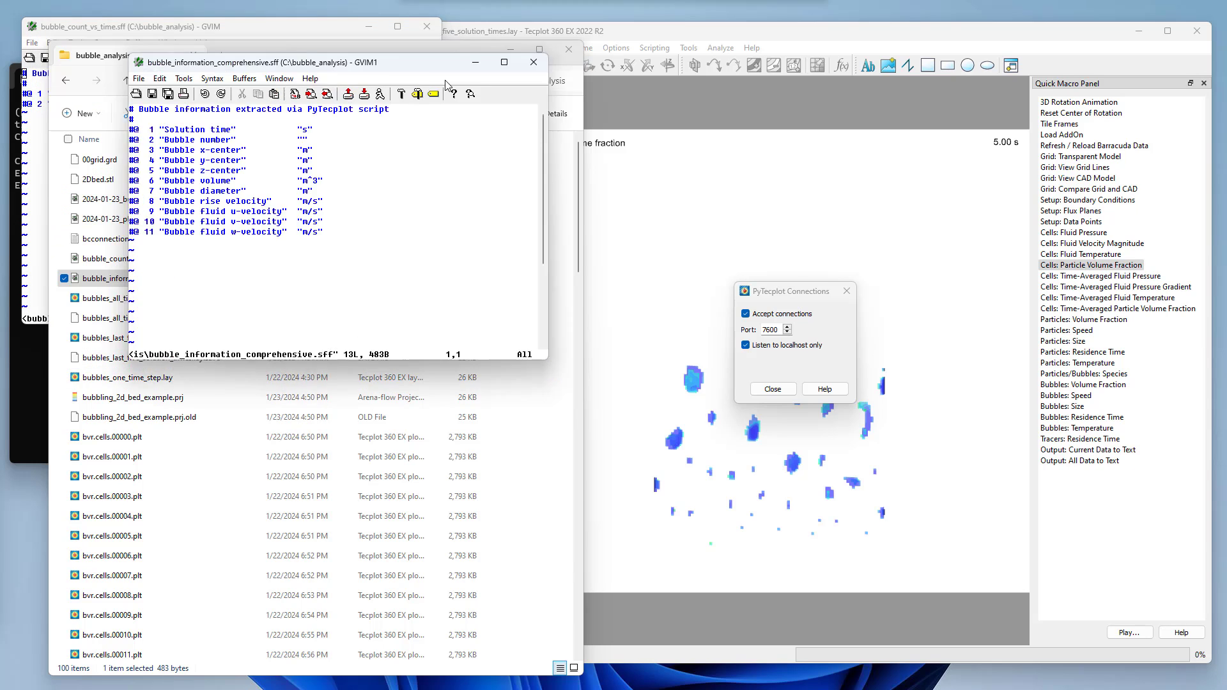
pyautogui.moveTo(415, 62); pyautogui.dragTo(728, 25)
pyautogui.click(314, 21)
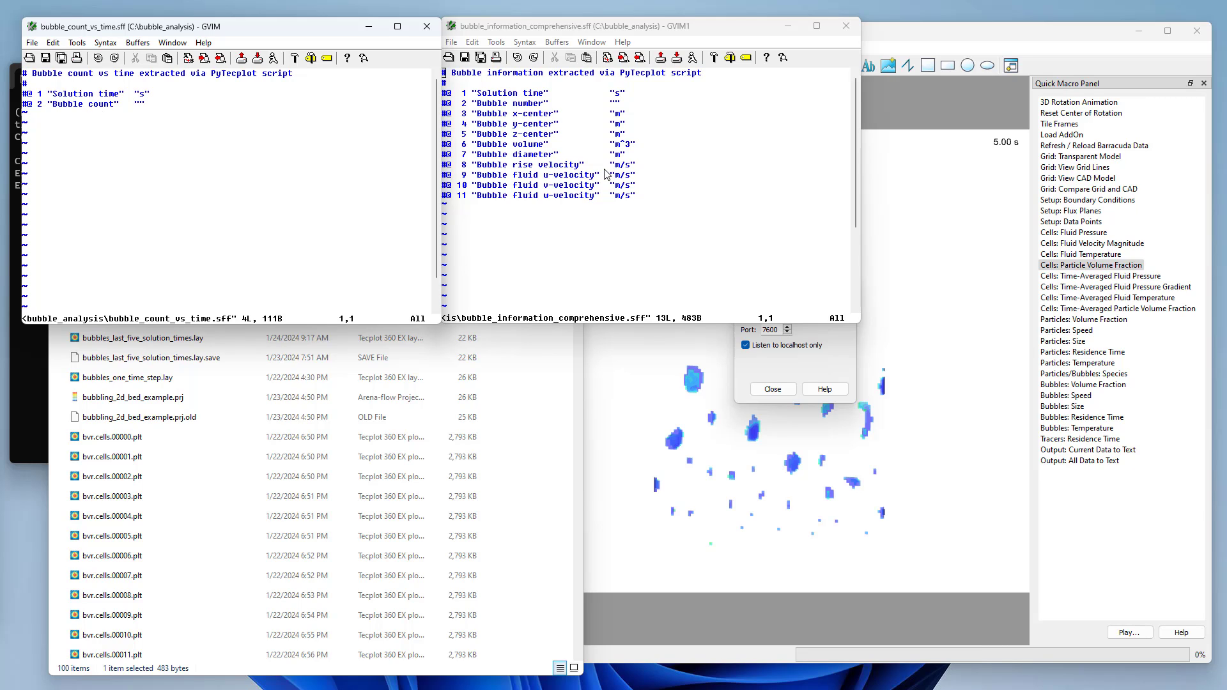
# - Check the extraction progress in the terminal, and reload both changed .sff files in GVIM
pyautogui.click(721, 189)
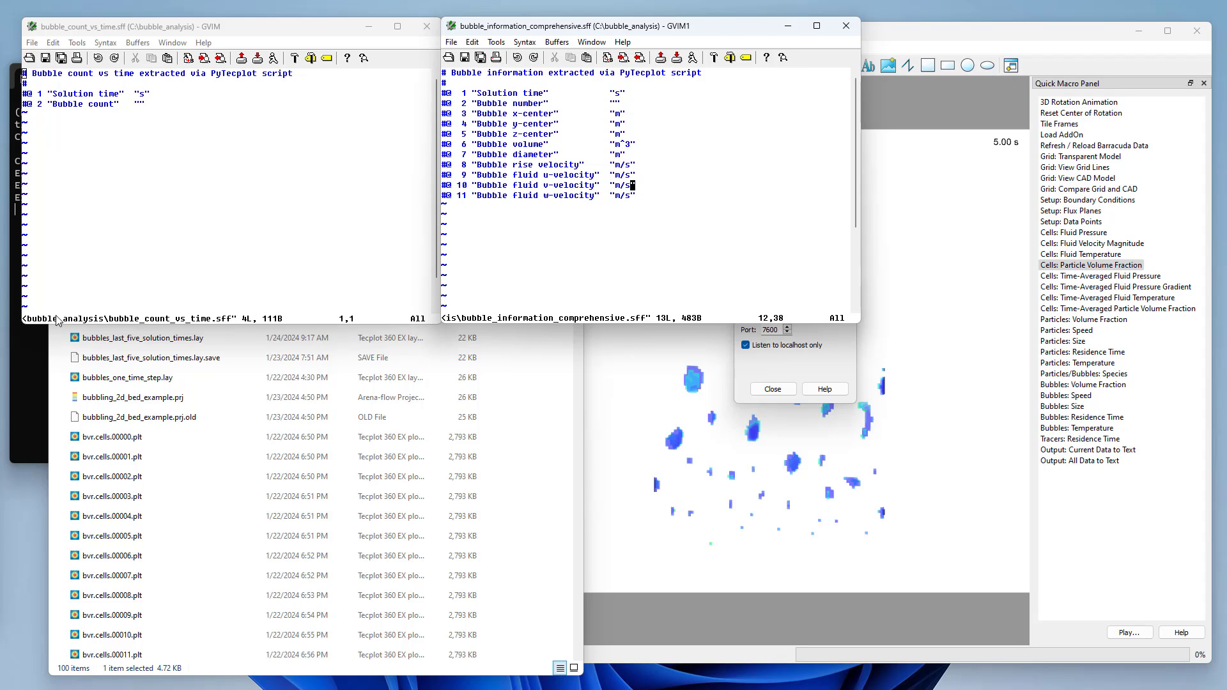
pyautogui.click(38, 380)
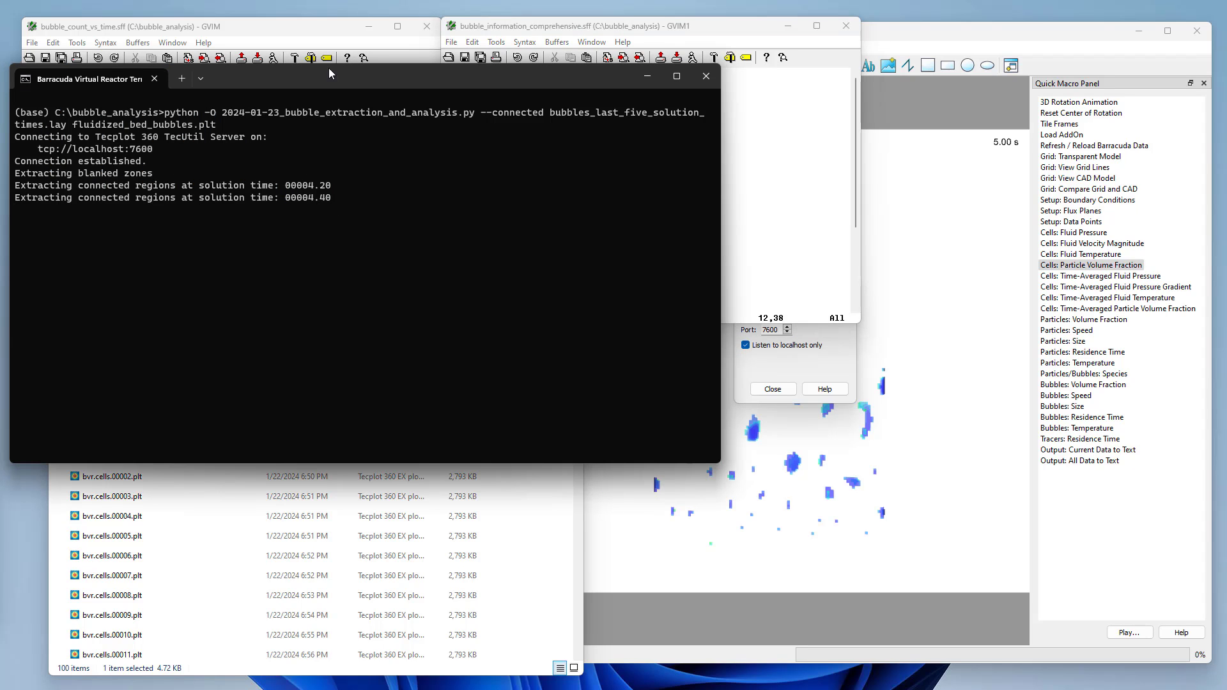
pyautogui.click(335, 34)
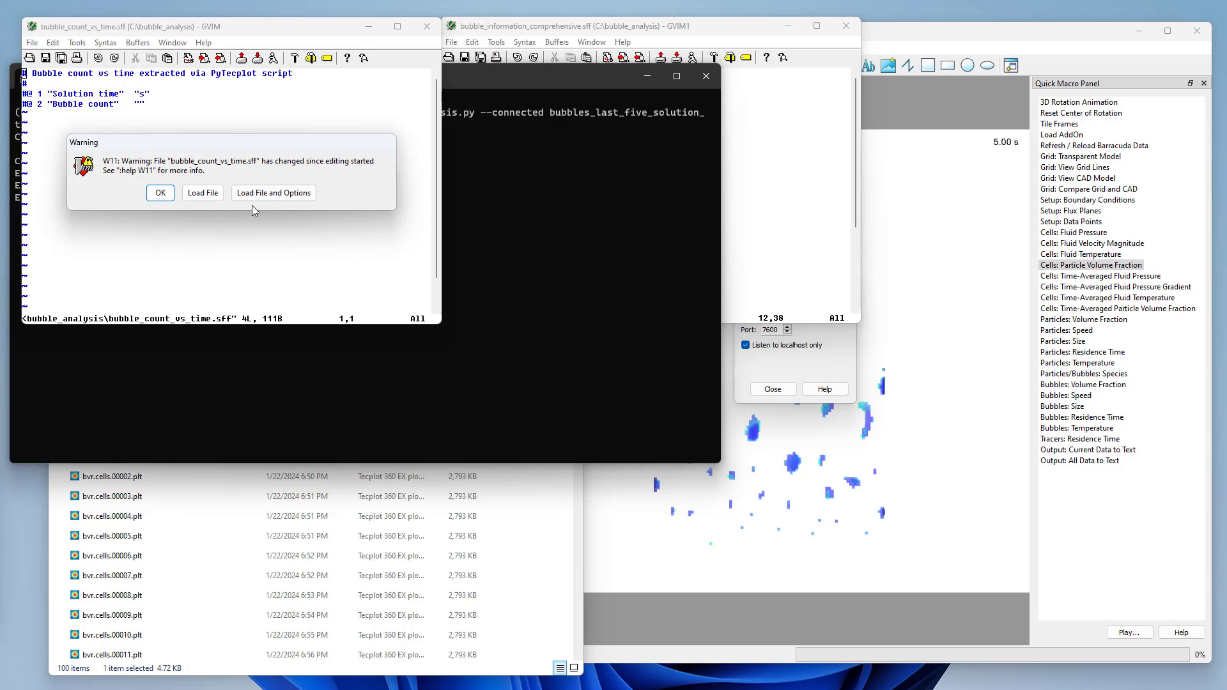
pyautogui.click(204, 193)
pyautogui.click(728, 178)
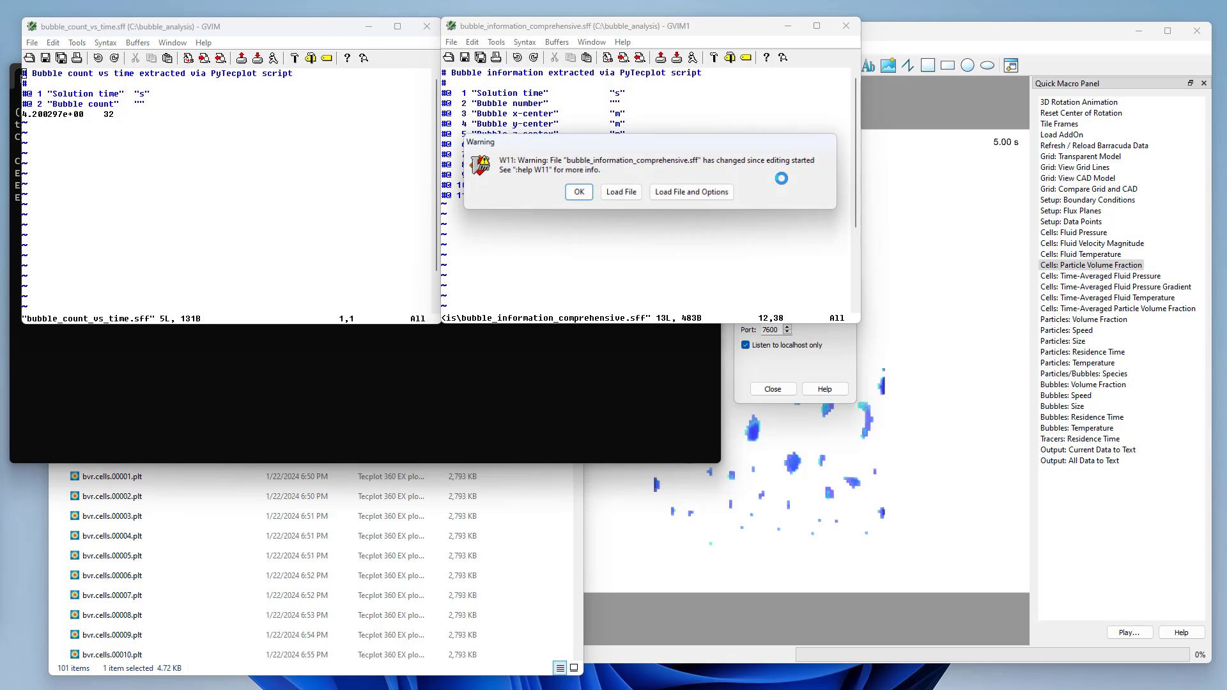
pyautogui.click(623, 198)
# - Enlarge the bubble_information_comprehensive.sff window to show all data rows and examine the bubble diameter entry
pyautogui.moveTo(860, 323); pyautogui.dragTo(1175, 607)
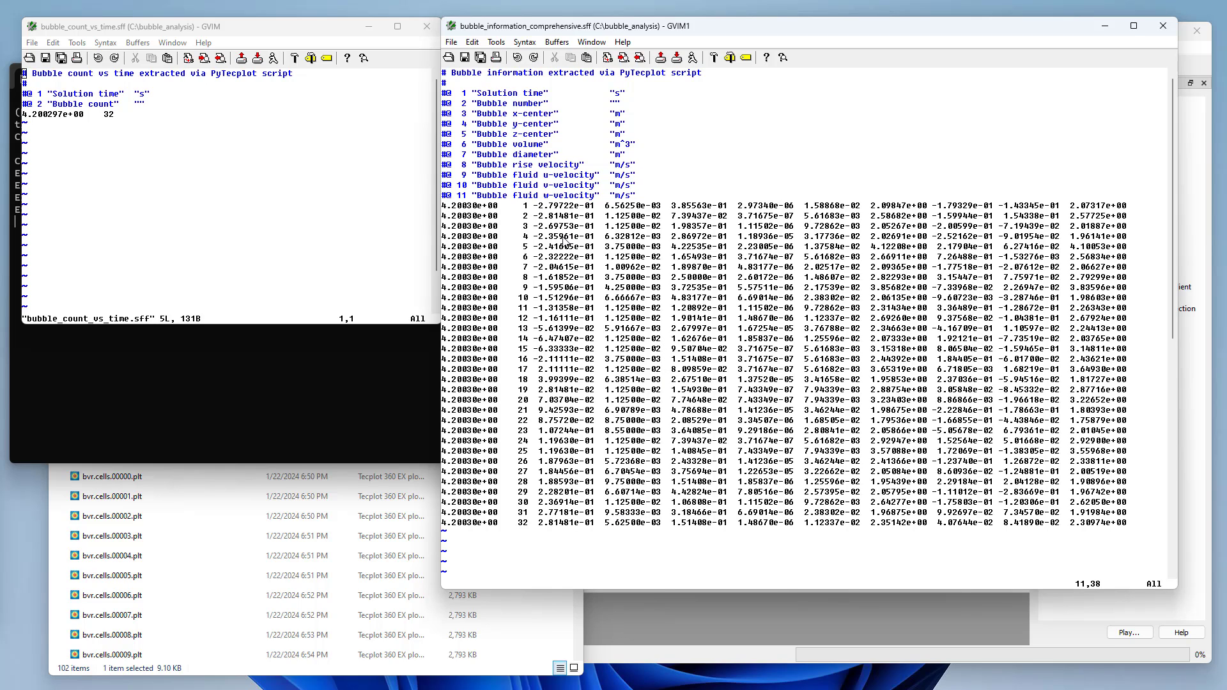
pyautogui.moveTo(452, 156); pyautogui.dragTo(631, 156)
pyautogui.click(645, 163)
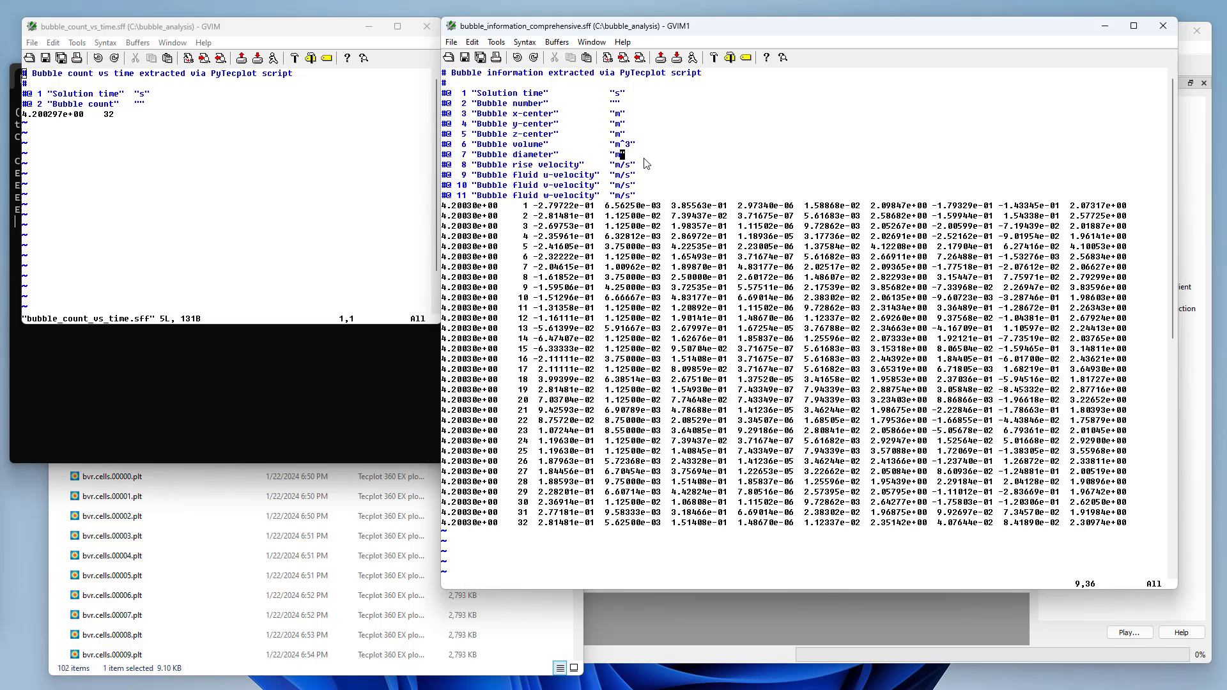
# - Open 2024-01-23_bubble_extraction_and_analysis.py from the bubble_analysis folder and move its window clear for reading
pyautogui.click(542, 628)
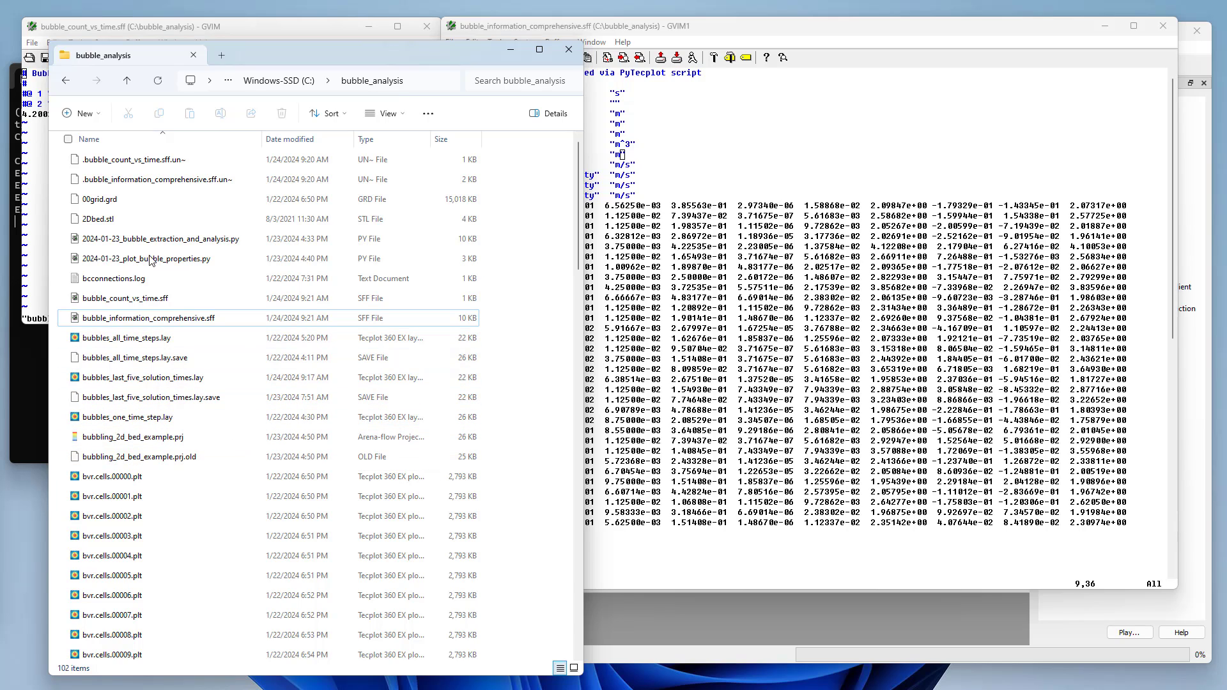
pyautogui.doubleClick(183, 243)
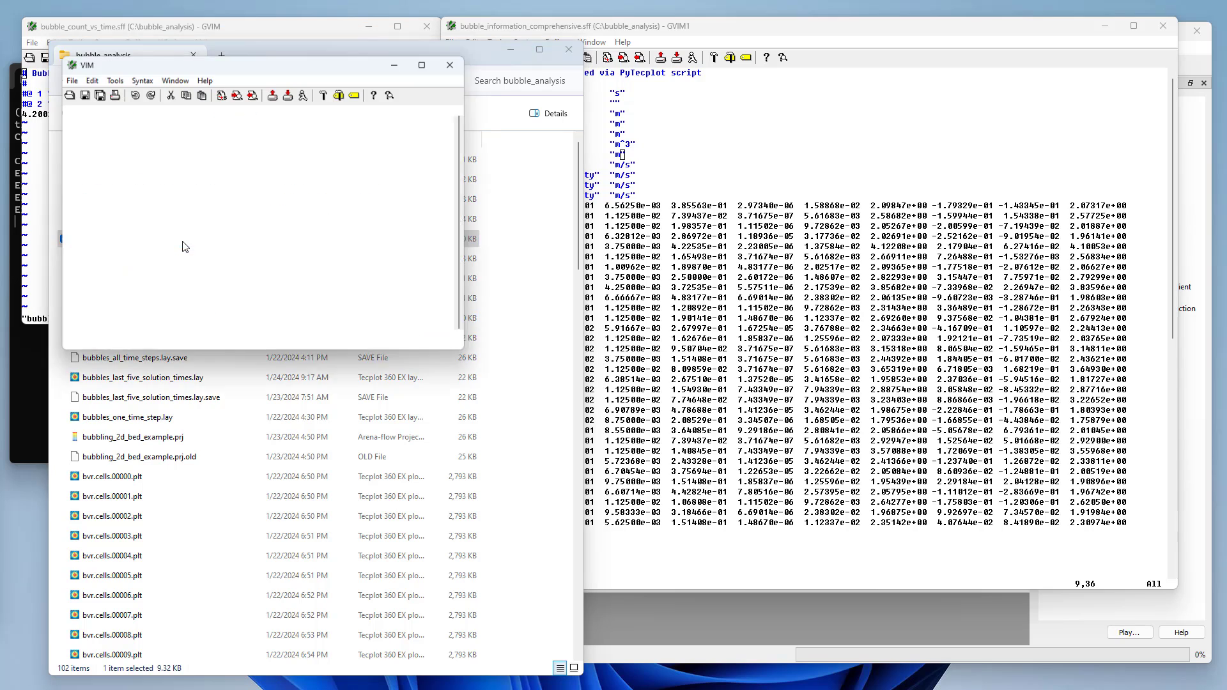
pyautogui.moveTo(345, 72); pyautogui.dragTo(337, 32)
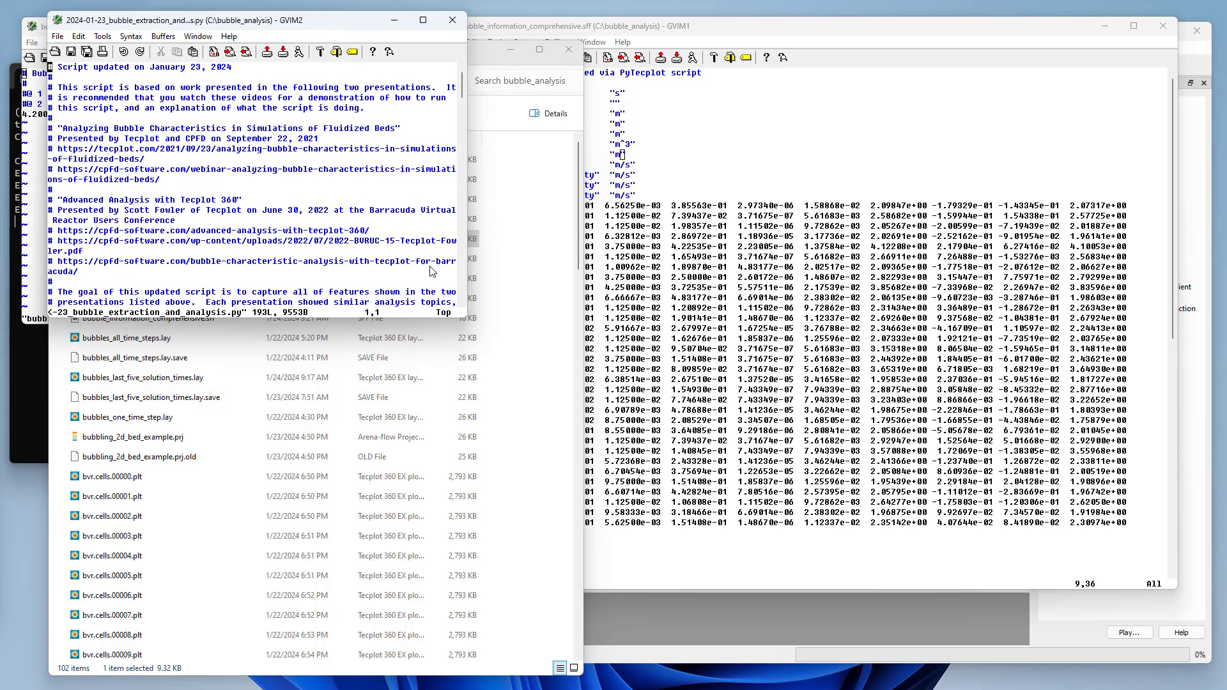
# - Enlarge the bubble extraction script window and read through the code to the bubble thickness, area, radius and diameter calculations
pyautogui.moveTo(477, 332); pyautogui.dragTo(757, 649)
pyautogui.scroll(-20, 438, 424)
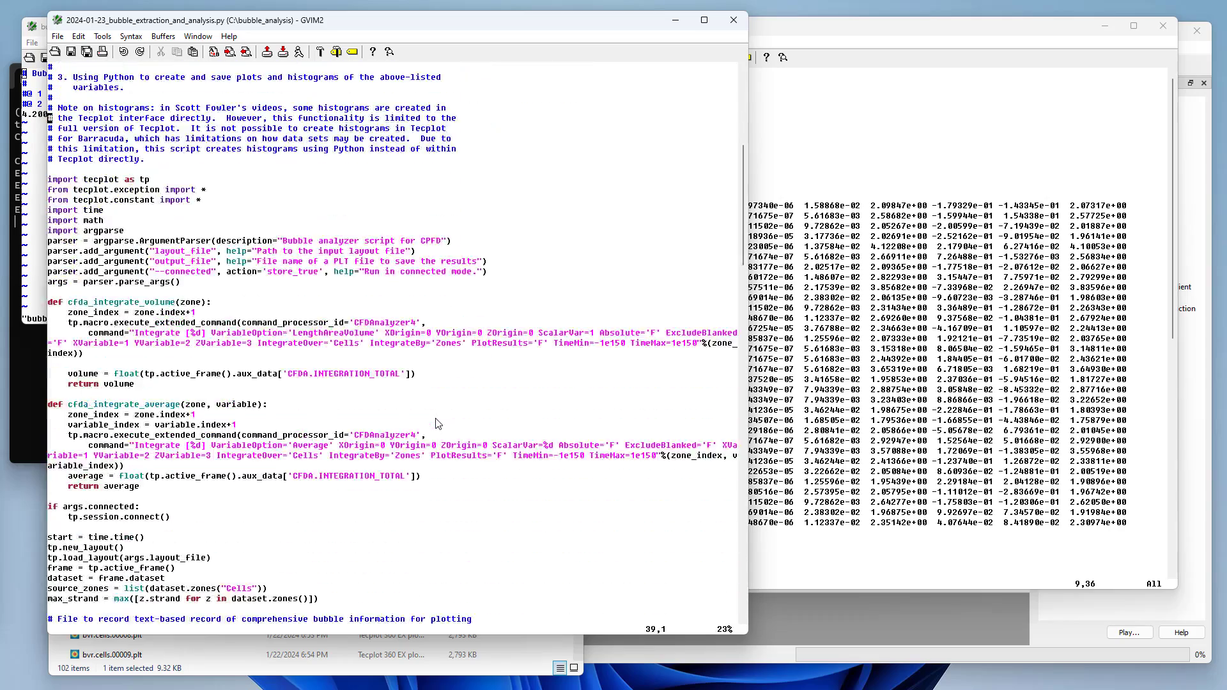
pyautogui.scroll(-10, 438, 423)
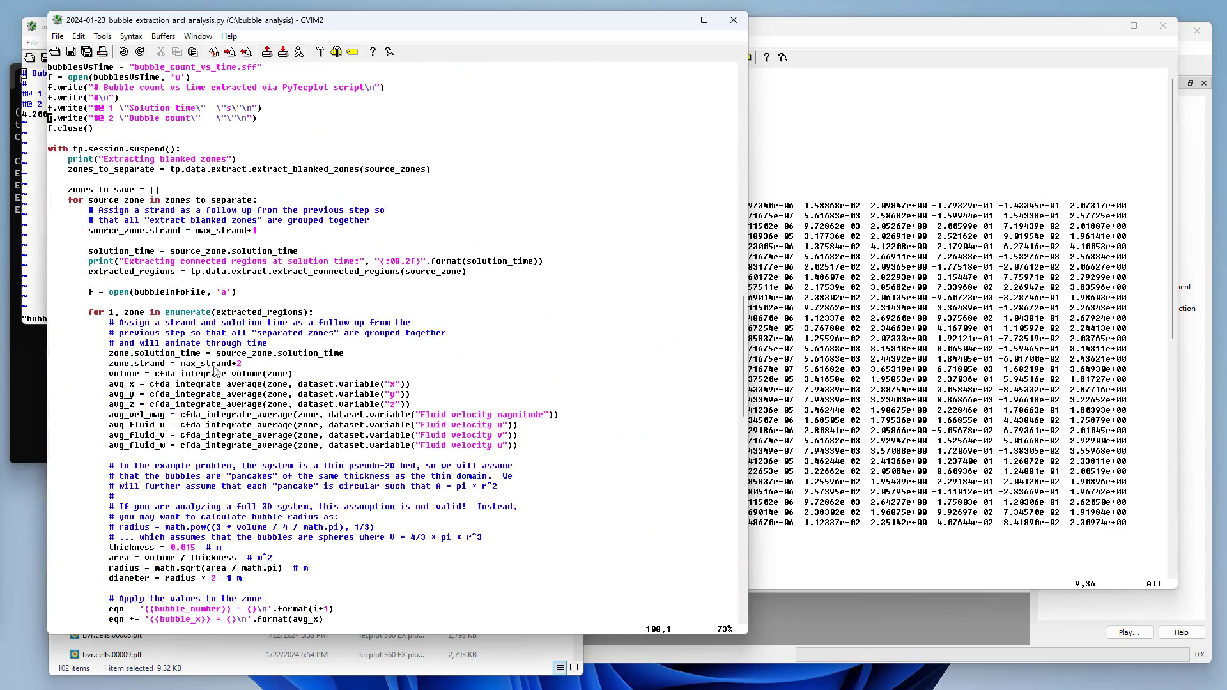
pyautogui.scroll(-9, 204, 372)
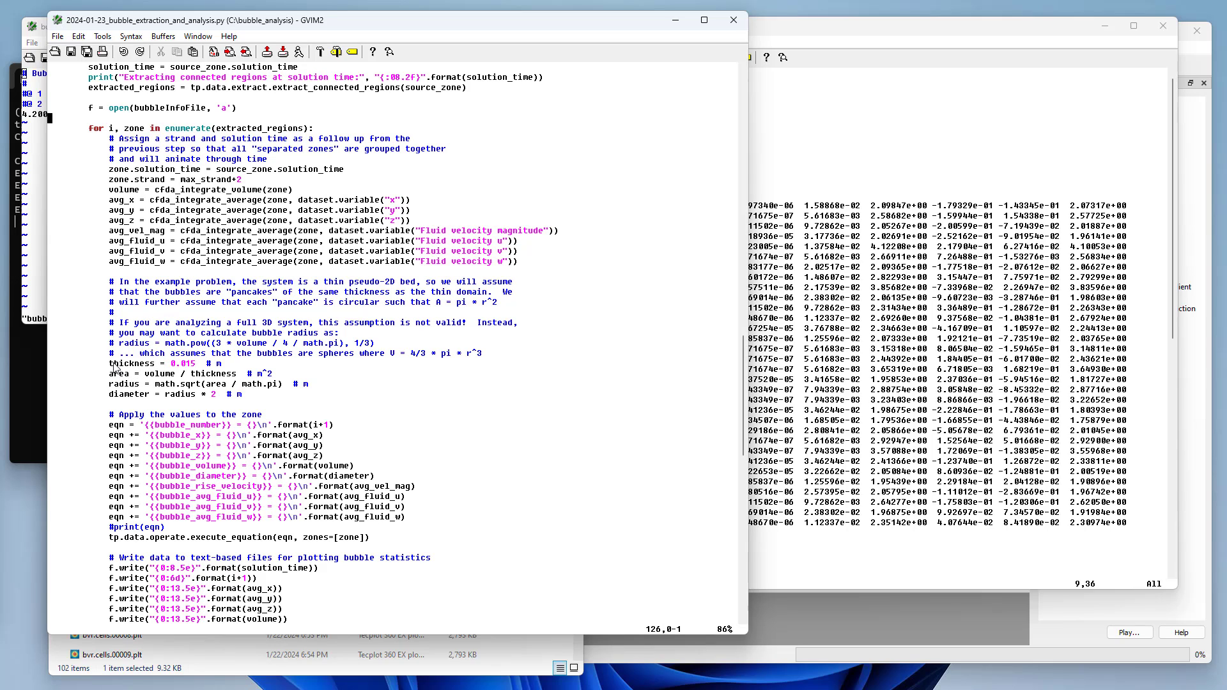
# - Highlight the script's thickness line, its pseudo-2D radius formula and the commented spherical radius formula in turn to examine them
pyautogui.moveTo(109, 364); pyautogui.dragTo(256, 367)
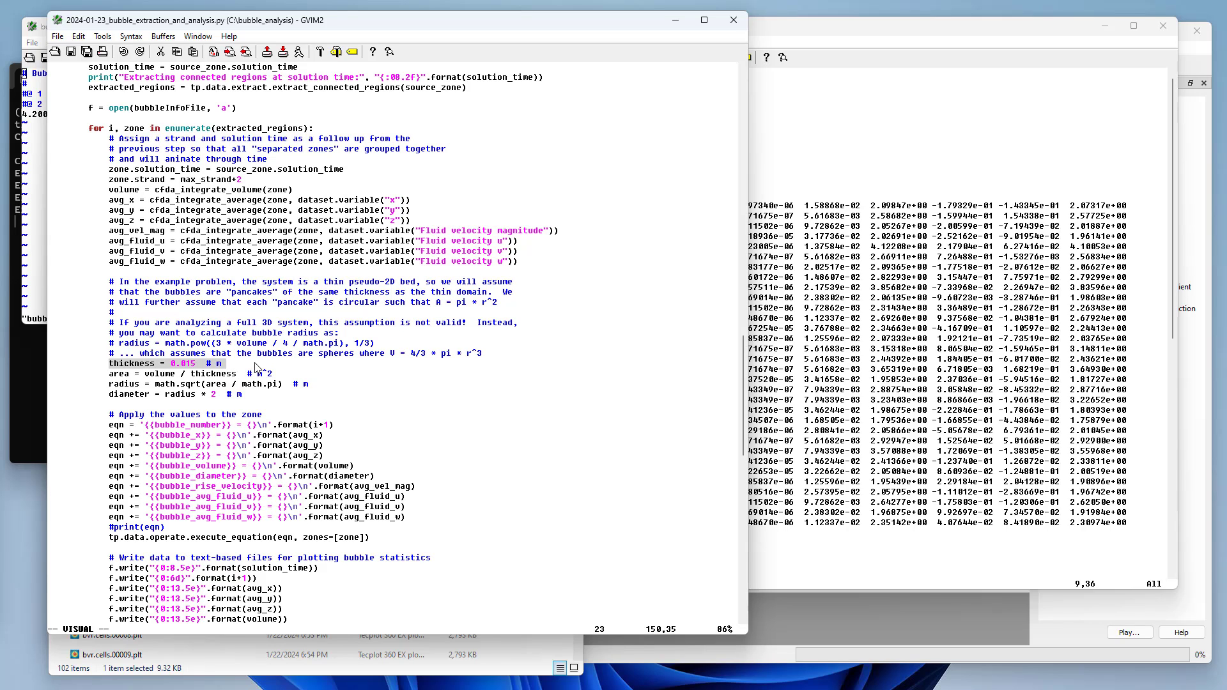
pyautogui.press('Escape')
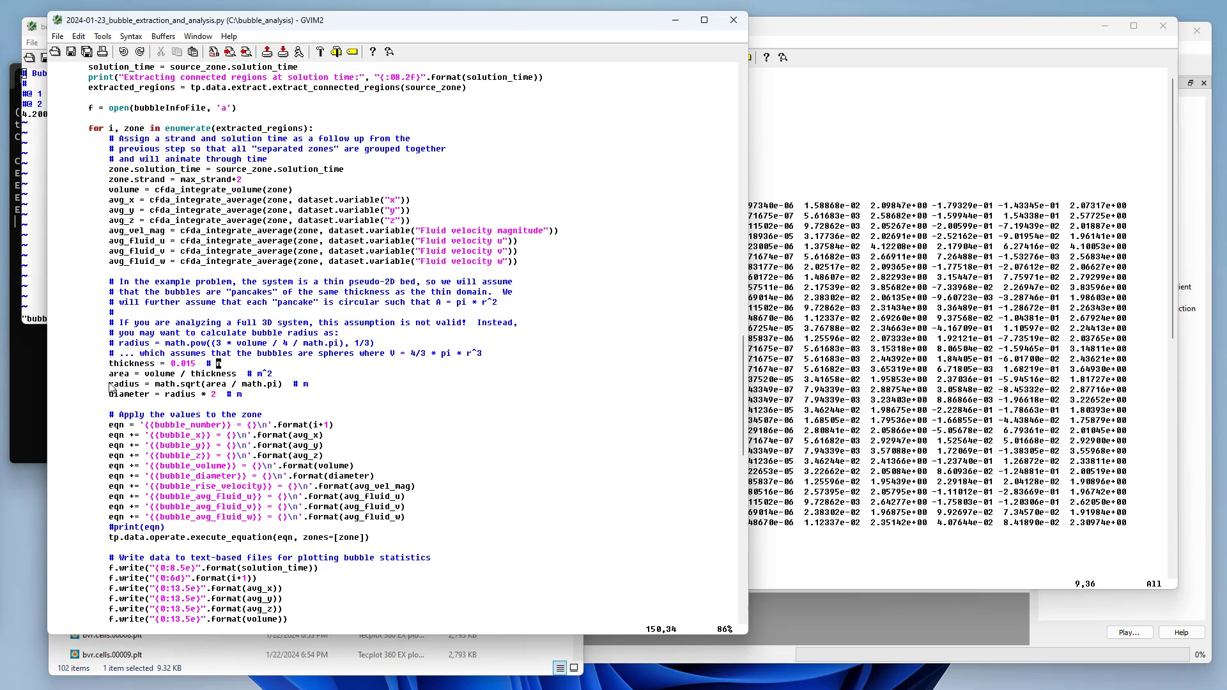
pyautogui.moveTo(110, 386); pyautogui.dragTo(308, 390)
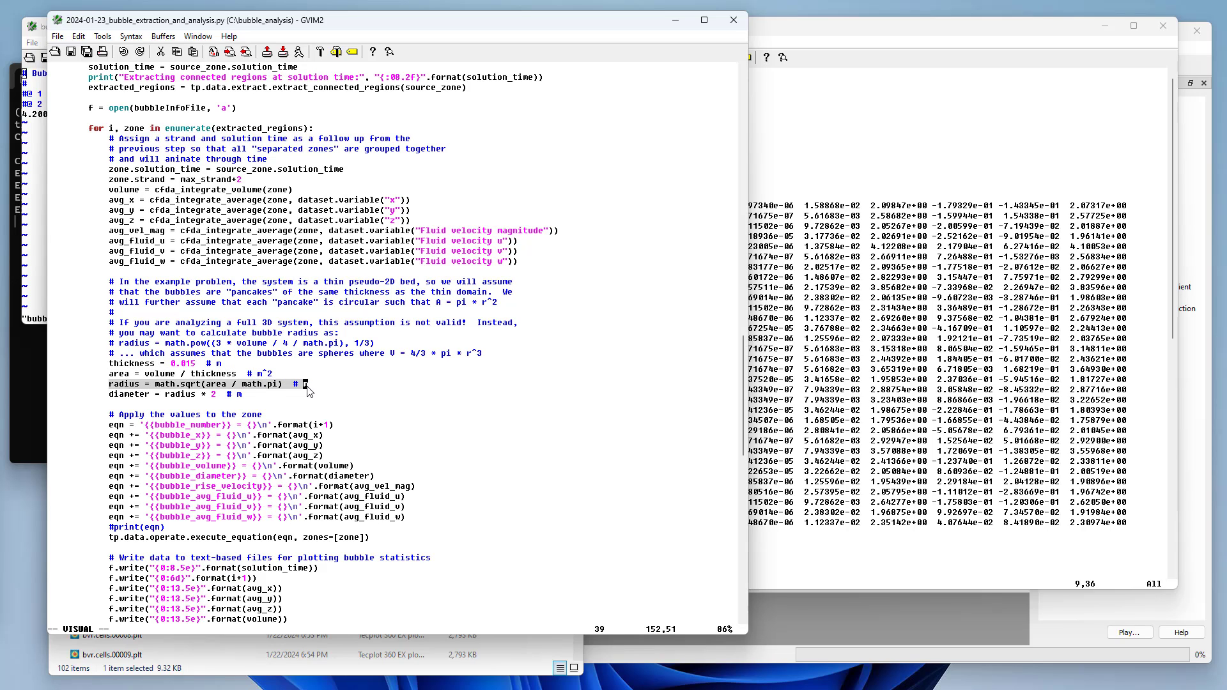
pyautogui.click(239, 385)
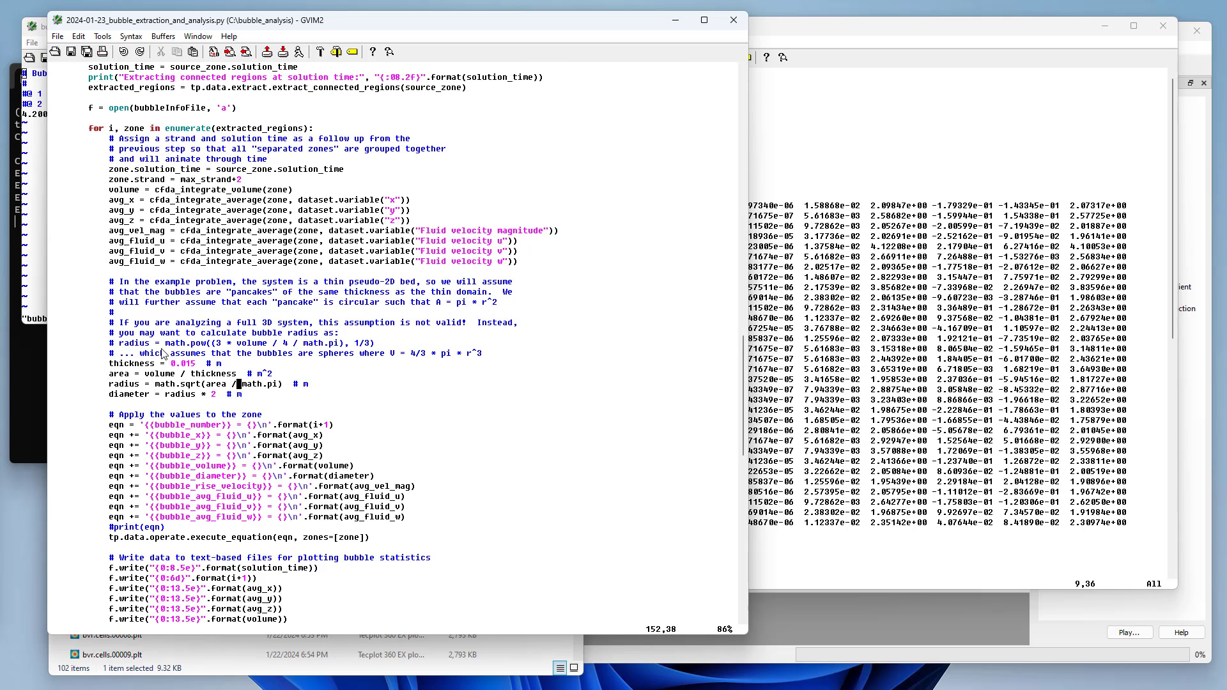
pyautogui.moveTo(119, 345); pyautogui.dragTo(374, 345)
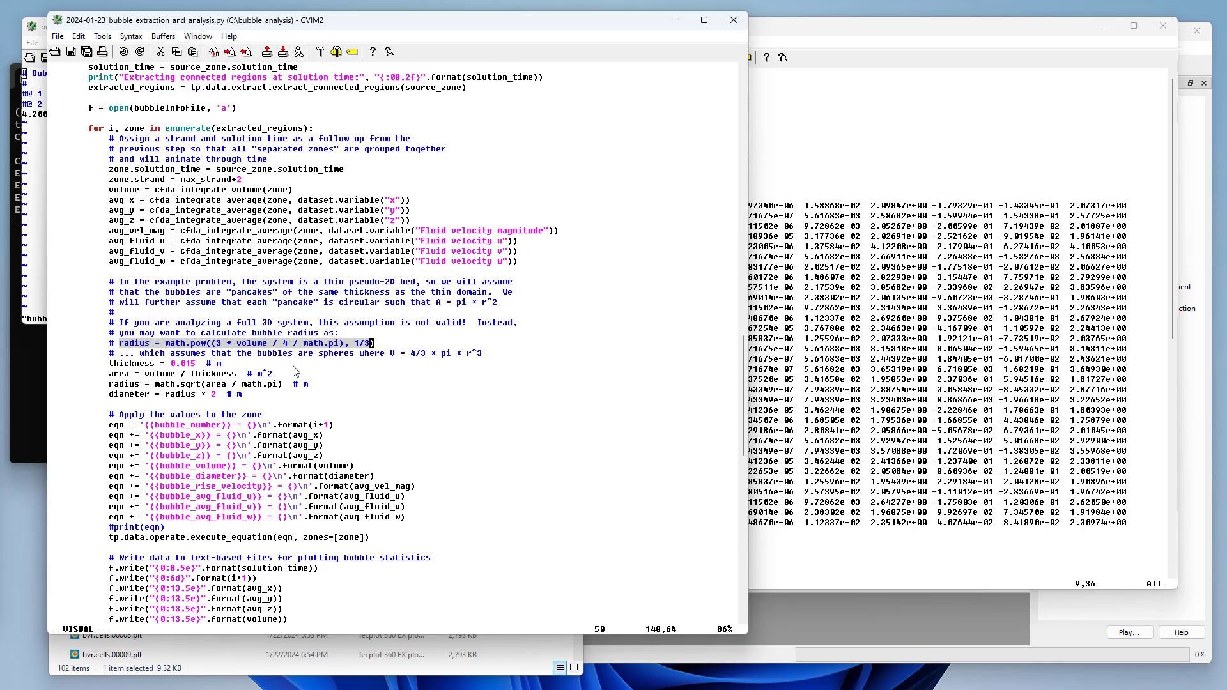
pyautogui.click(293, 367)
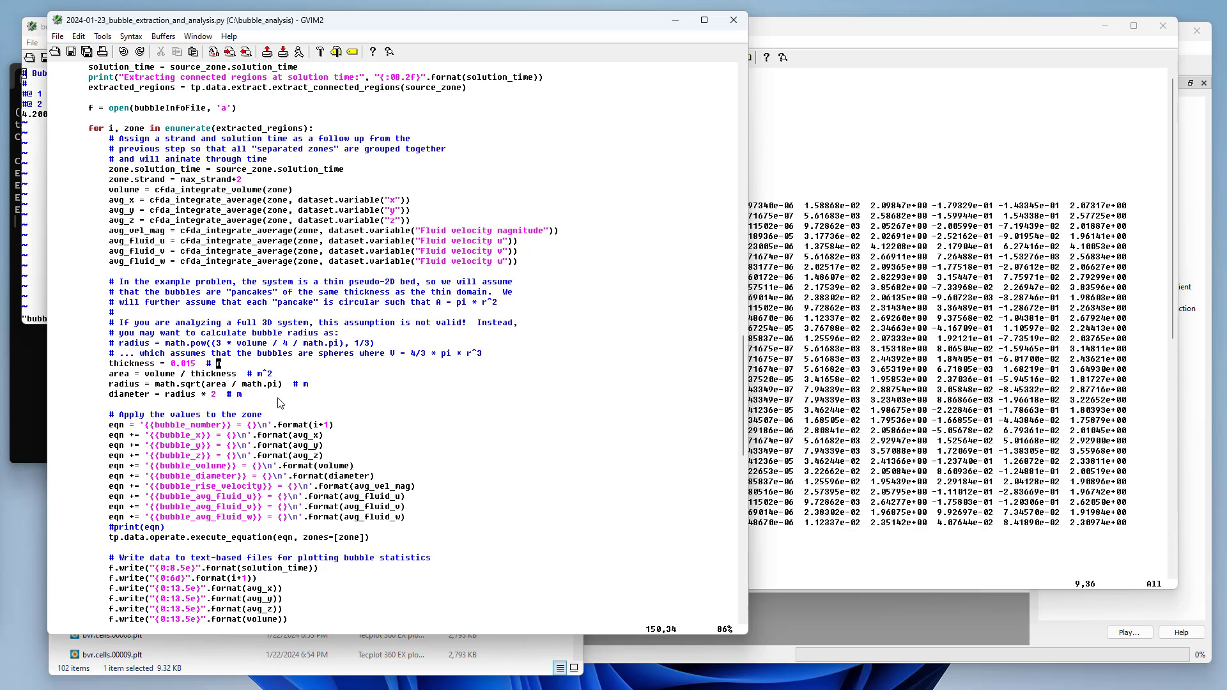
# - Review the script's file-writing section and its output file headers, return to the introductory comments, and close the script
pyautogui.scroll(-6, 282, 403)
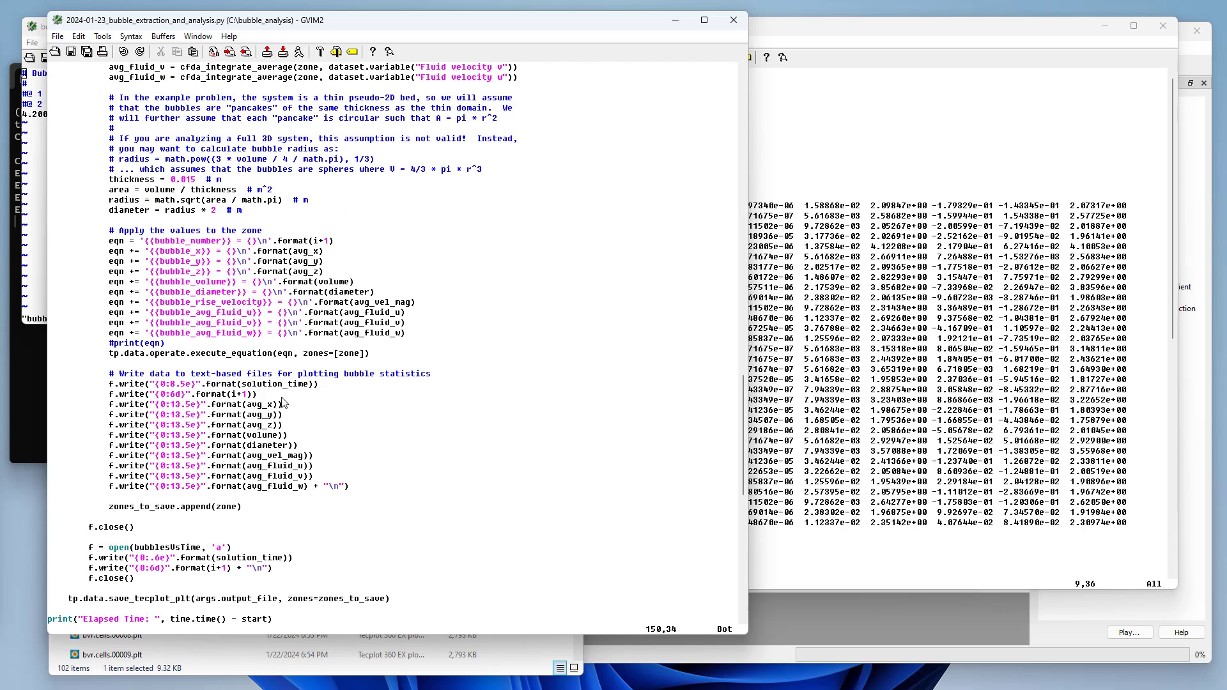
pyautogui.scroll(4, 283, 401)
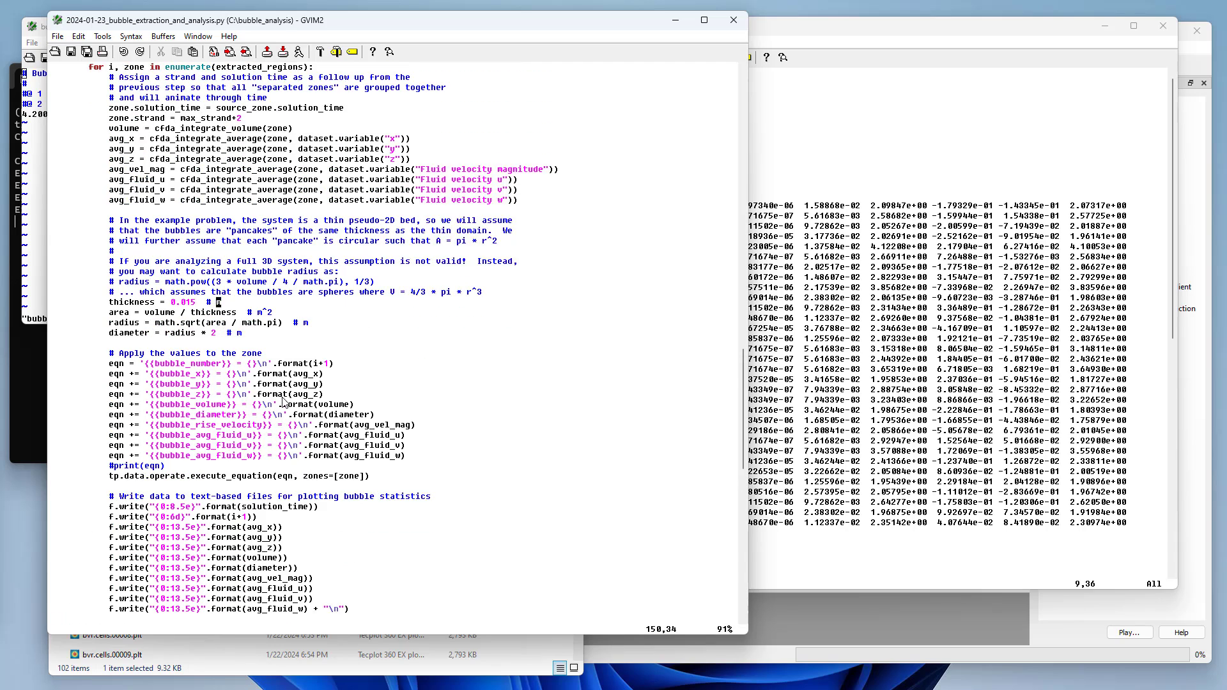
pyautogui.scroll(8, 284, 402)
pyautogui.scroll(20, 283, 401)
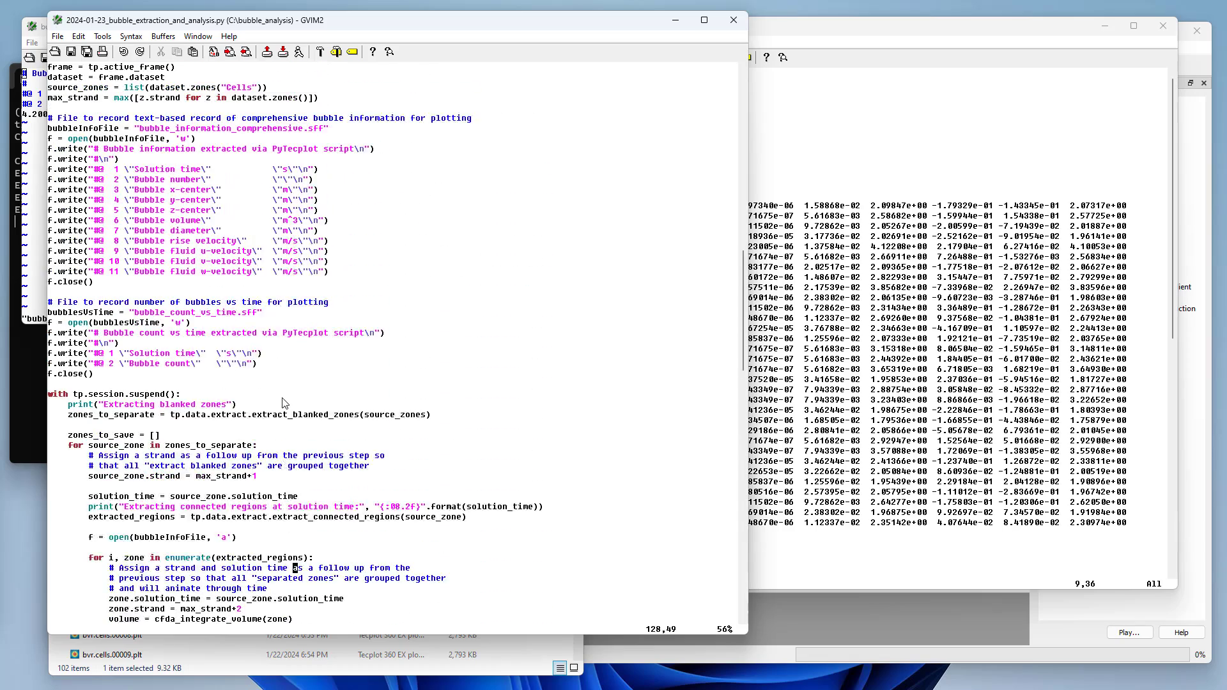
pyautogui.scroll(5, 284, 403)
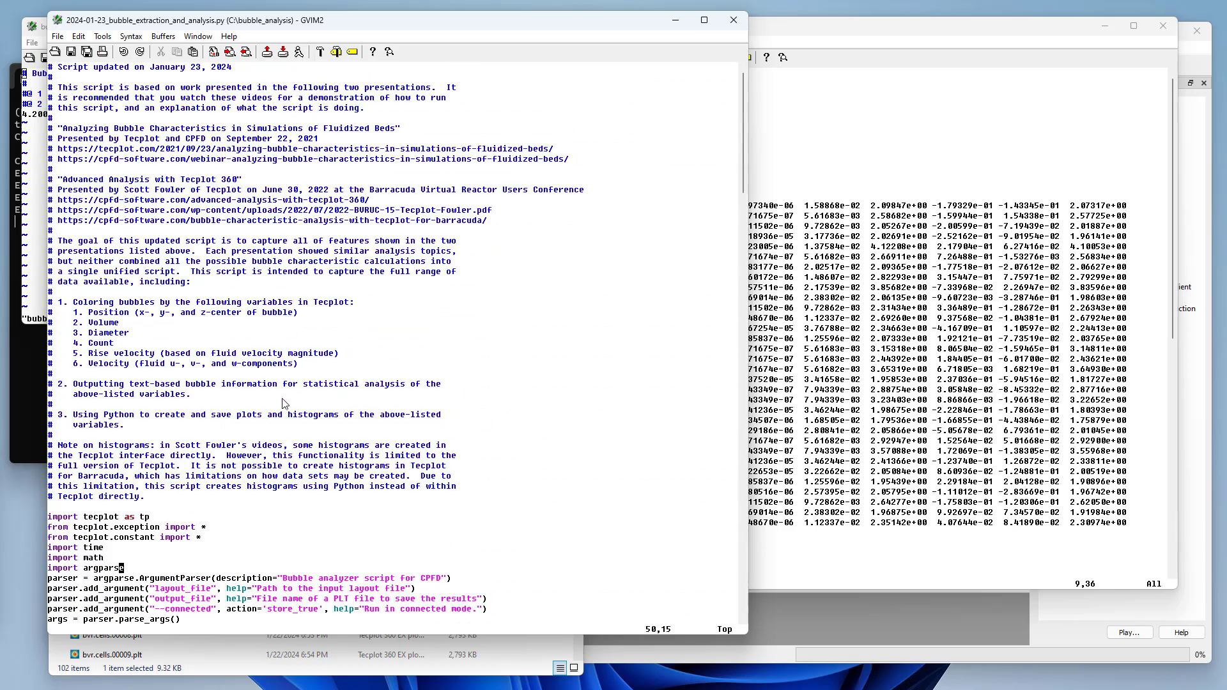
pyautogui.click(734, 21)
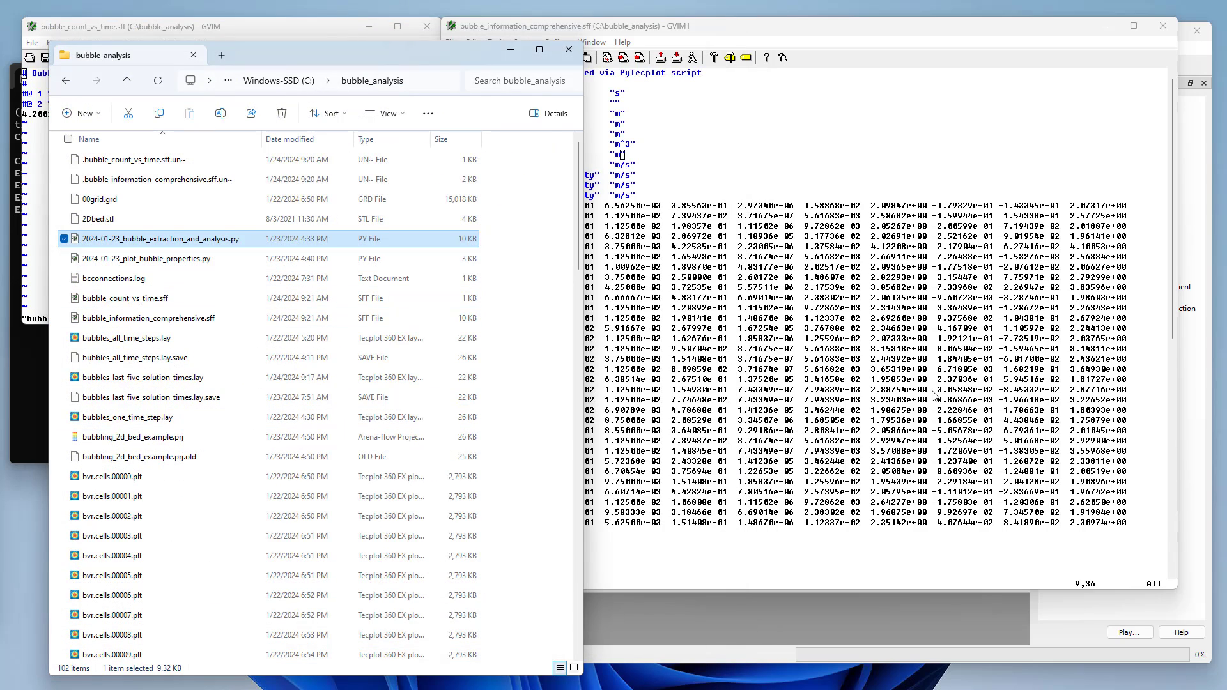
# - Reload the changed bubble_information_comprehensive.sff and inspect the bubble rows down to the end of the file
pyautogui.click(910, 502)
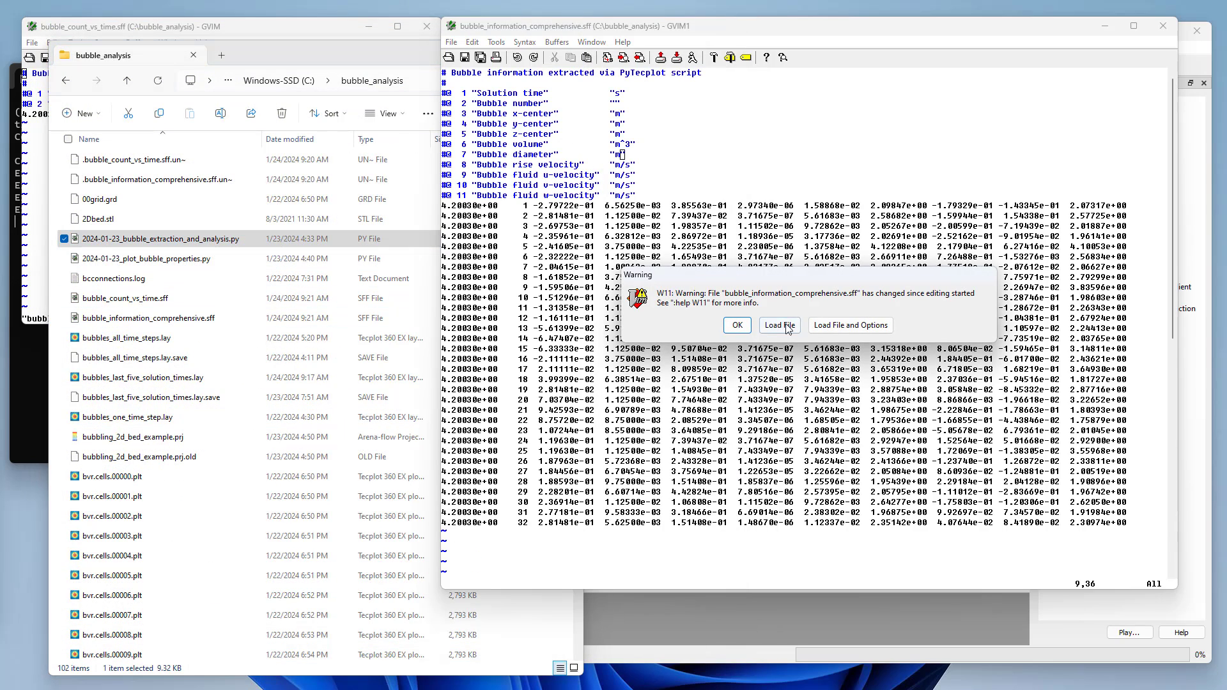
pyautogui.click(781, 326)
pyautogui.scroll(-7, 540, 333)
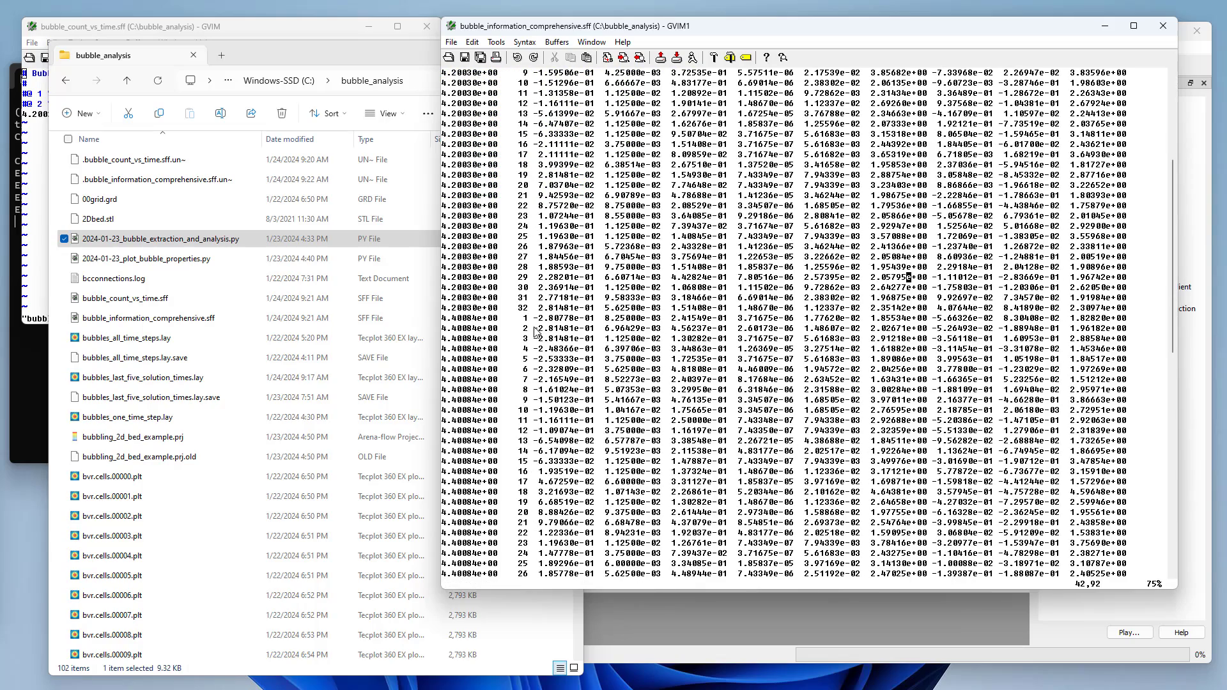
pyautogui.scroll(-6, 455, 188)
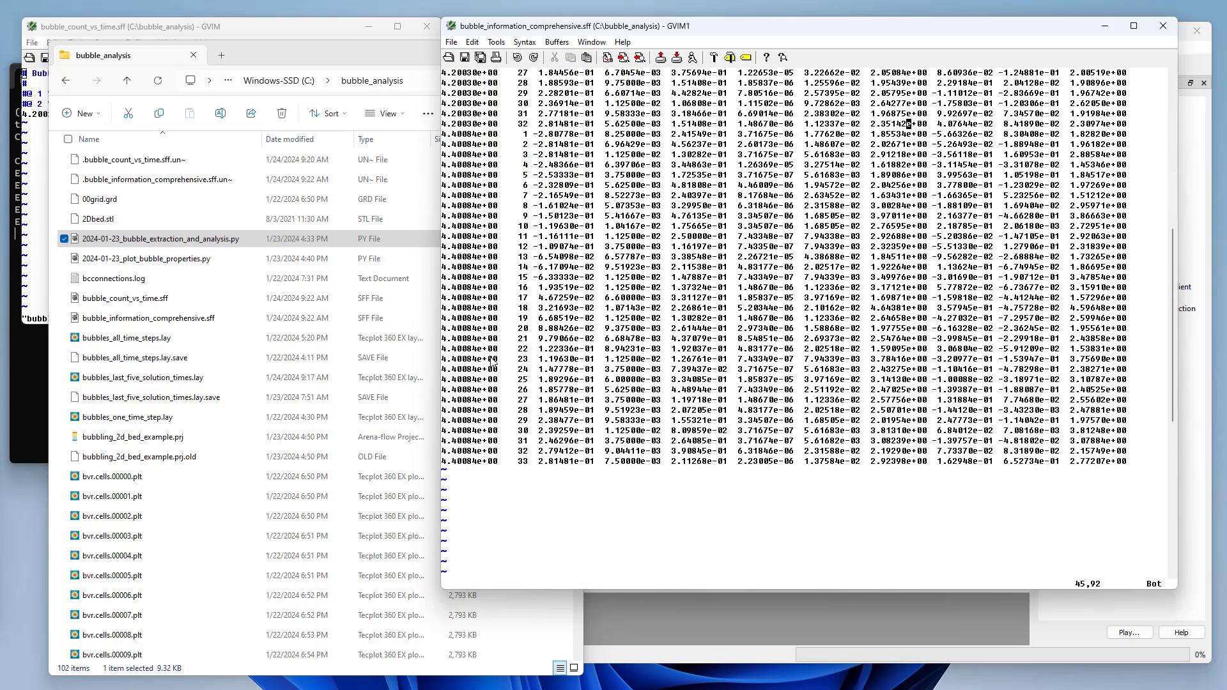
# - Reload bubble_count_vs_time.sff and bubble_information_comprehensive.sff, and compare the bubble count with the last numbered rows
pyautogui.click(39, 191)
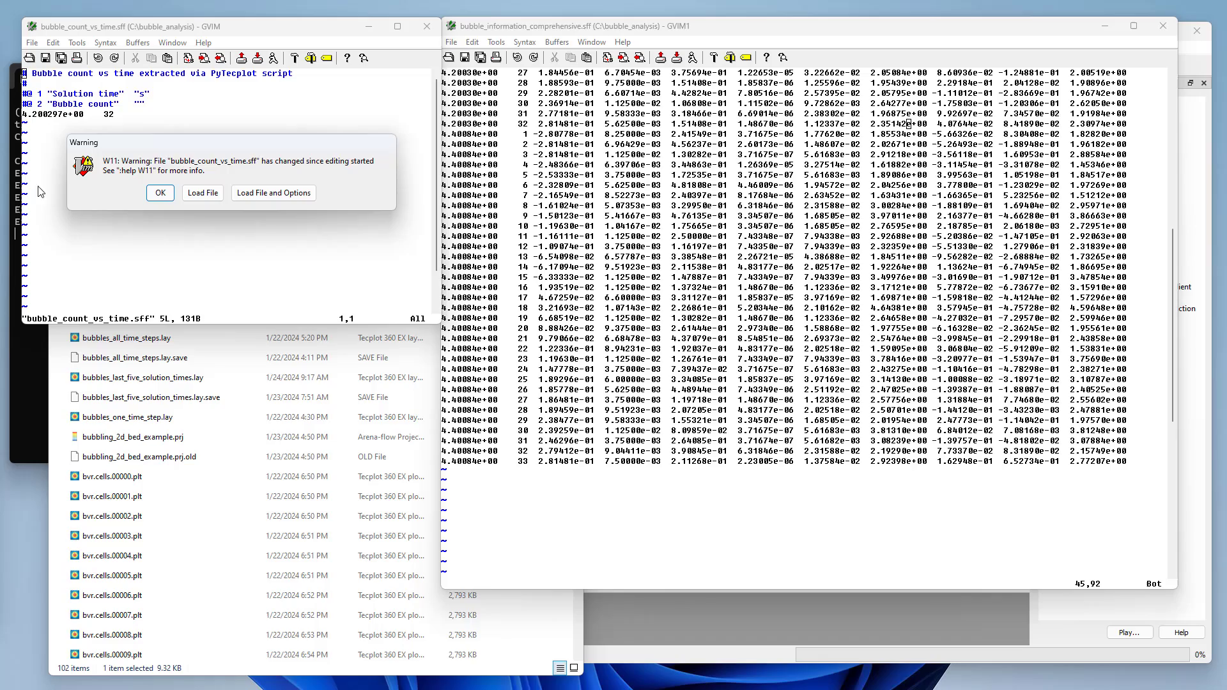
pyautogui.click(203, 192)
pyautogui.click(677, 438)
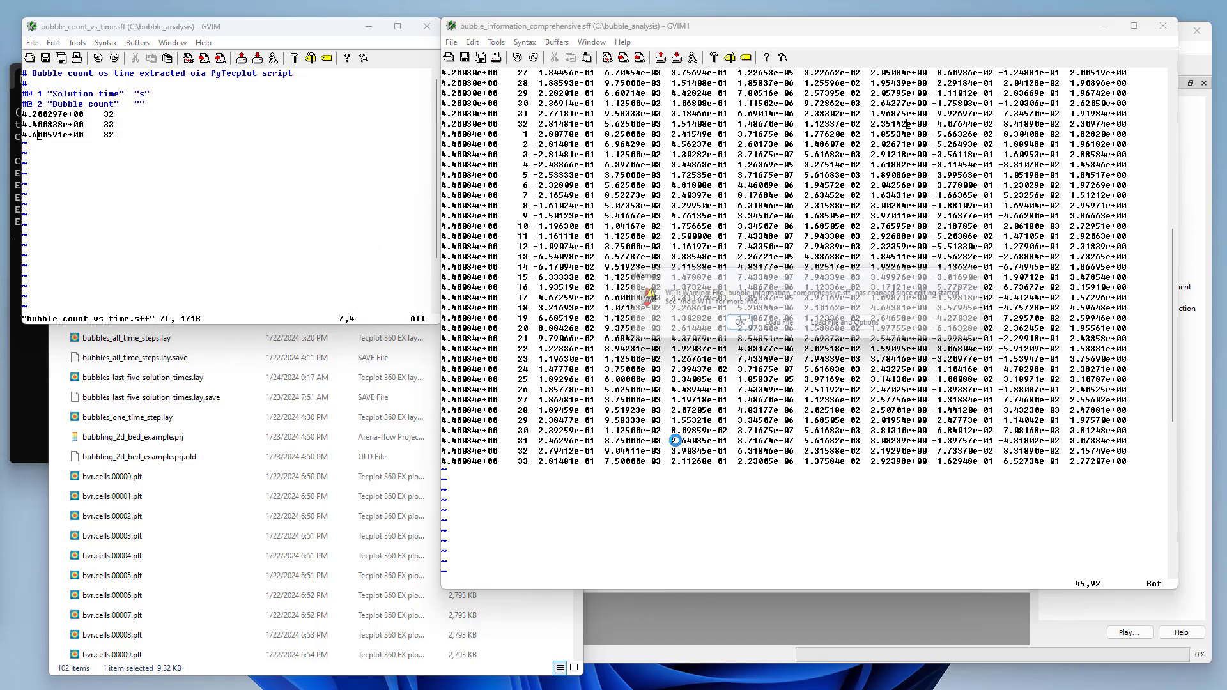
pyautogui.click(776, 326)
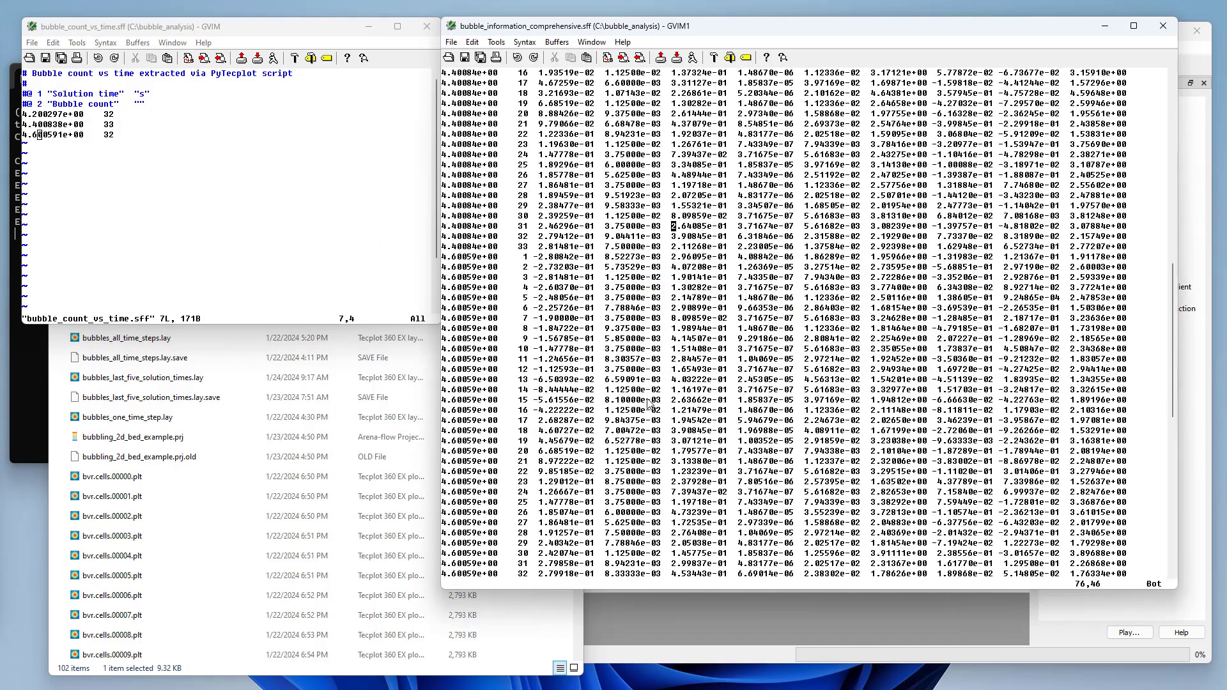
pyautogui.scroll(4, 652, 405)
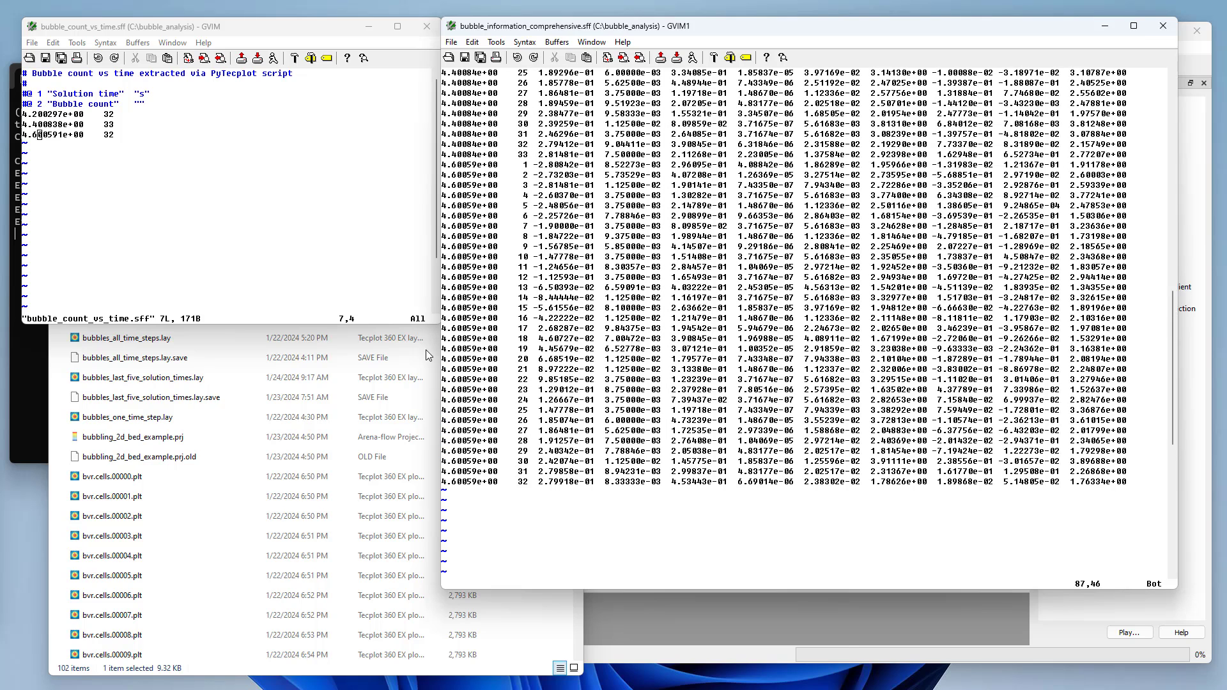
# - Bring the terminal to the front, shift its window slightly, and check the extraction progress by solution time
pyautogui.click(28, 346)
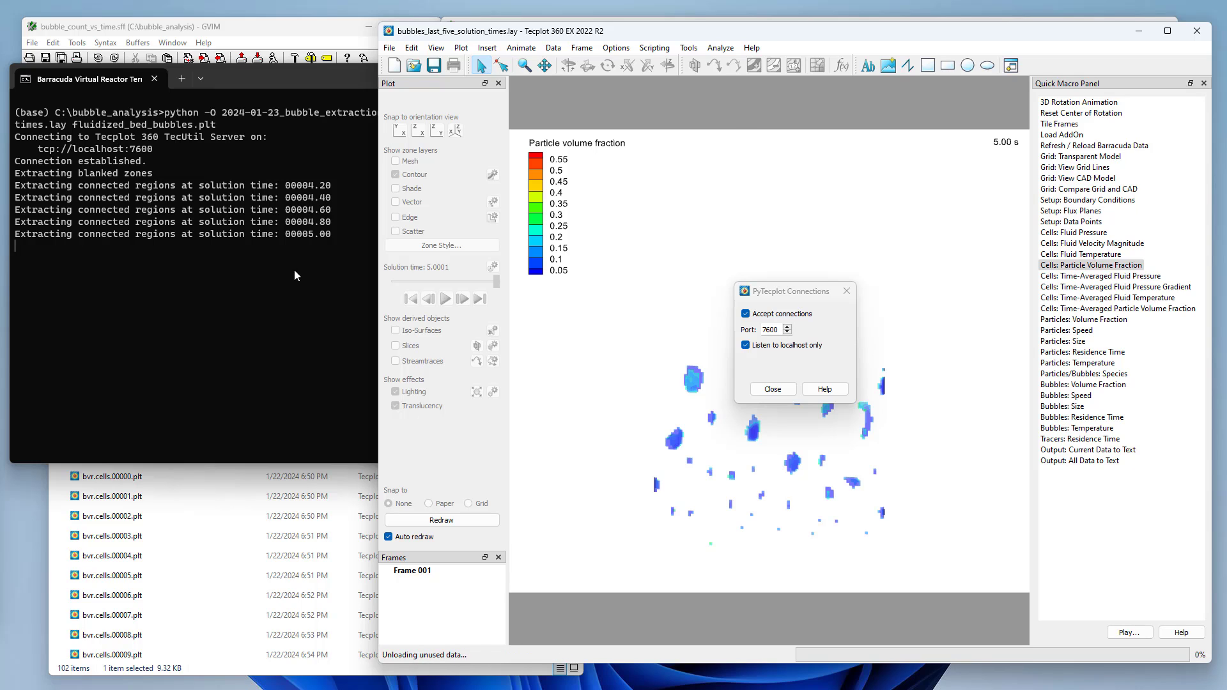
pyautogui.click(294, 270)
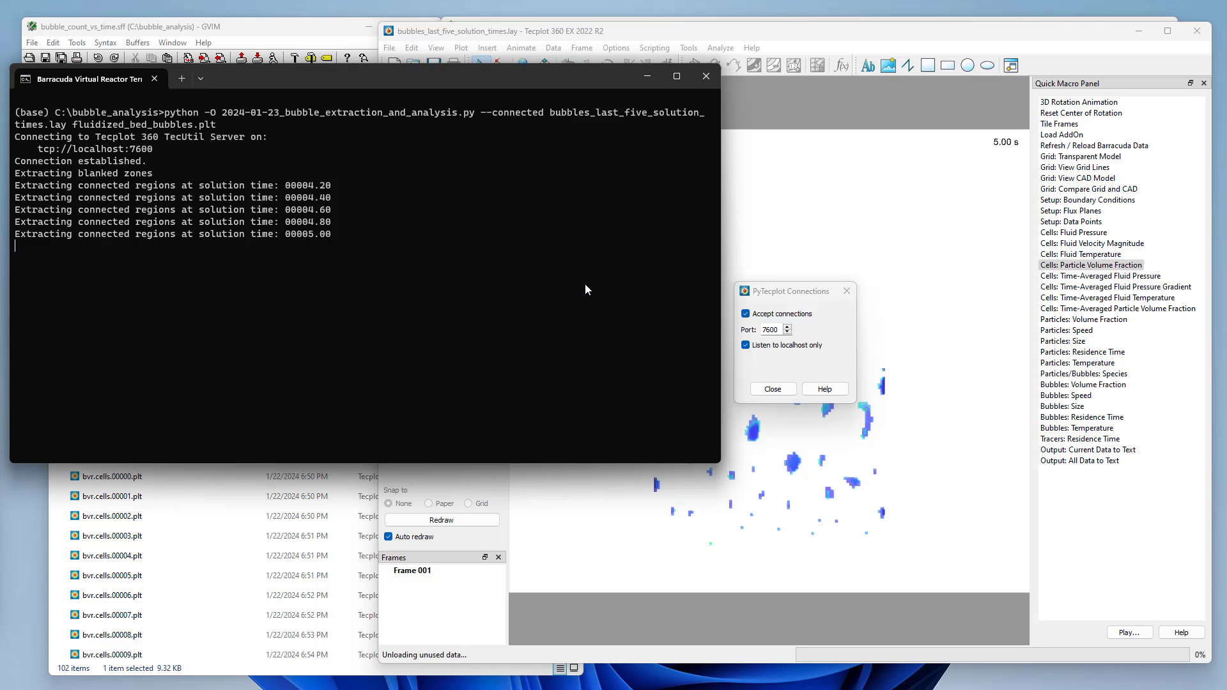
pyautogui.moveTo(542, 74); pyautogui.dragTo(542, 87)
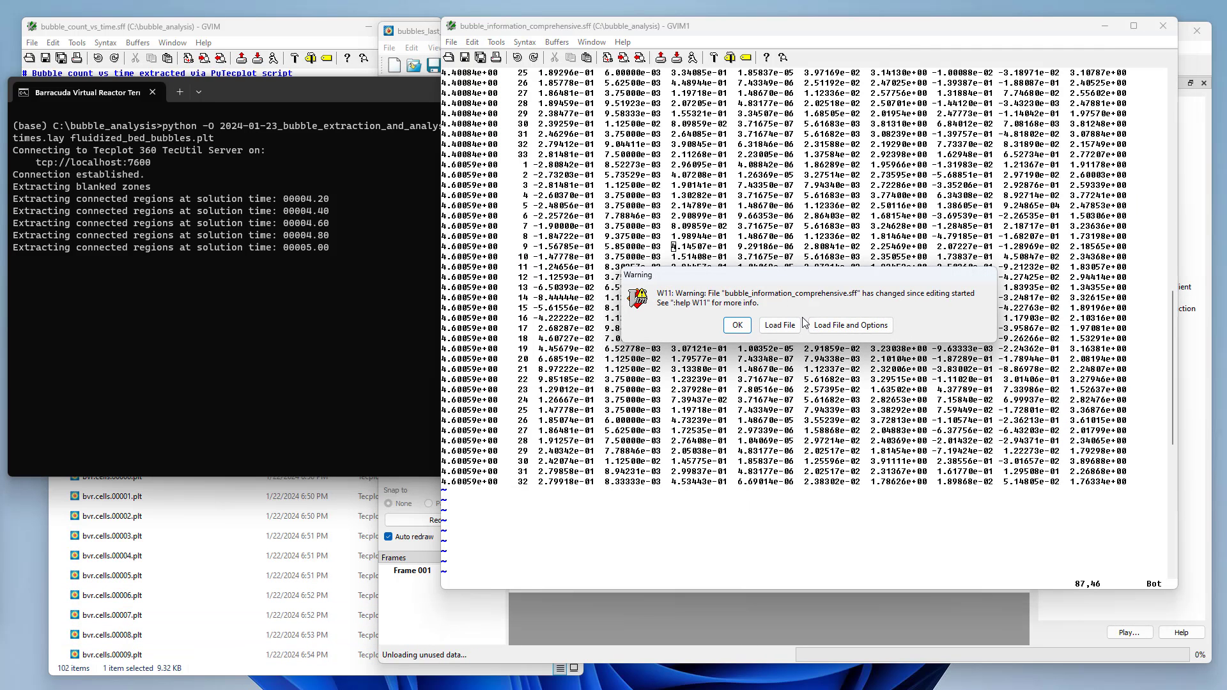
# - Load the latest extraction output into both open .sff files and examine the final bubble rows and counts
pyautogui.click(783, 326)
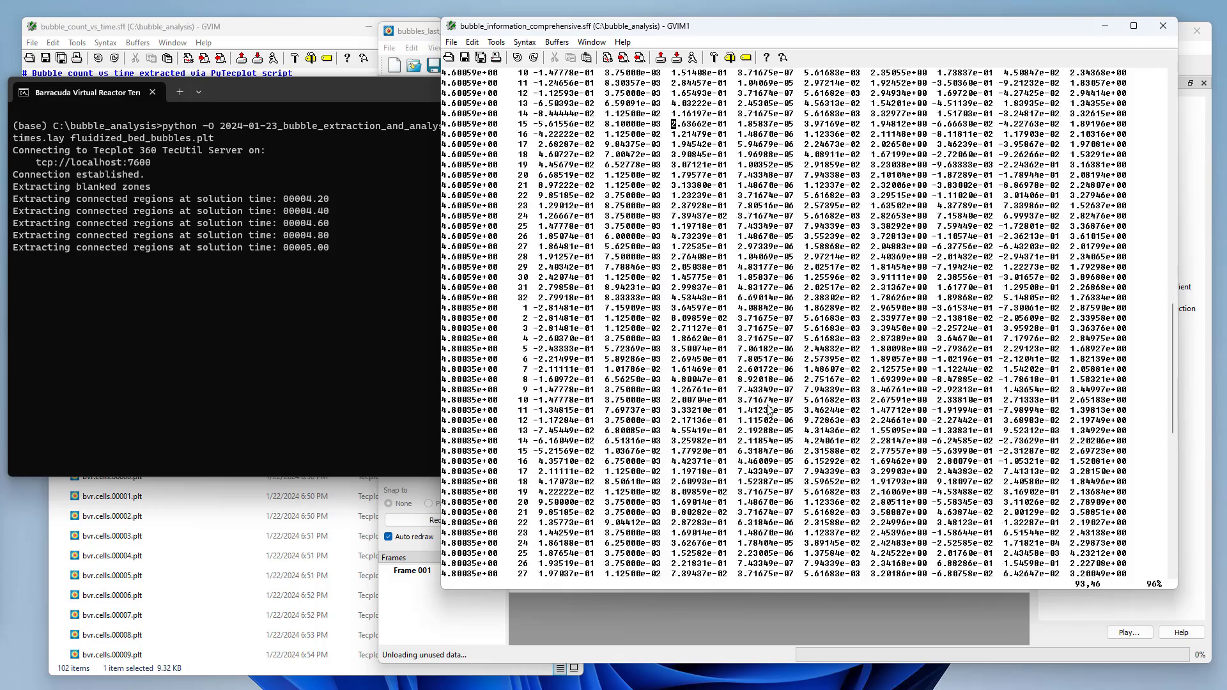
pyautogui.scroll(-16, 770, 413)
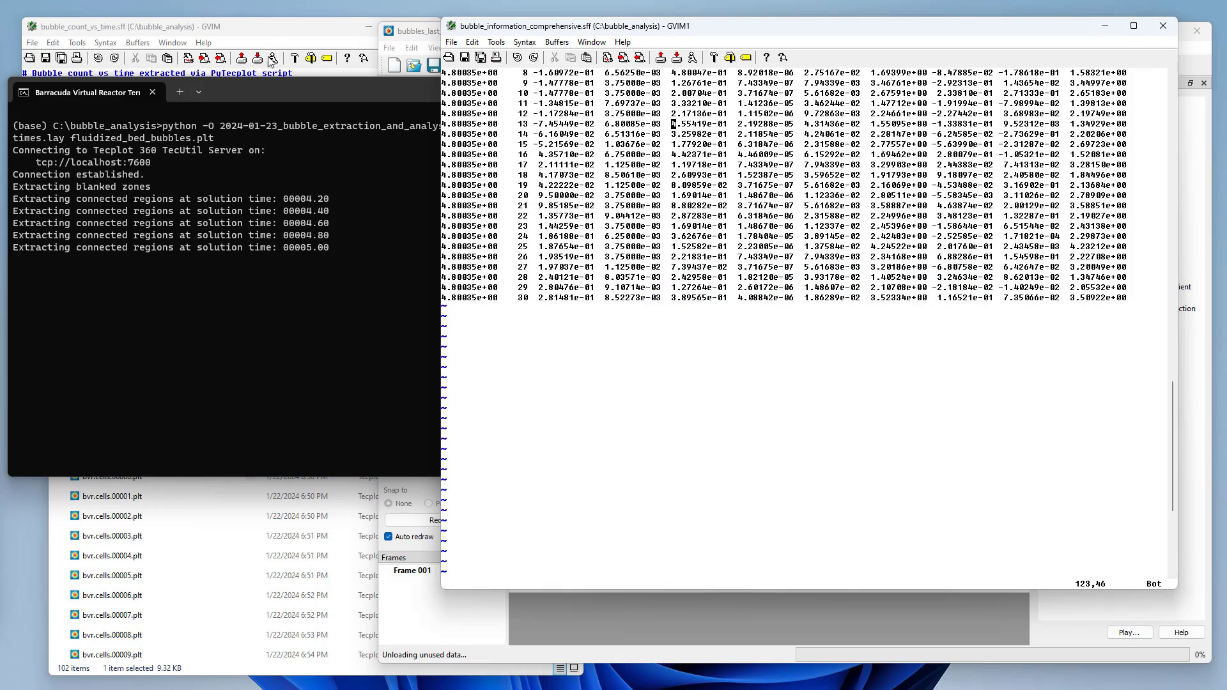
pyautogui.click(271, 35)
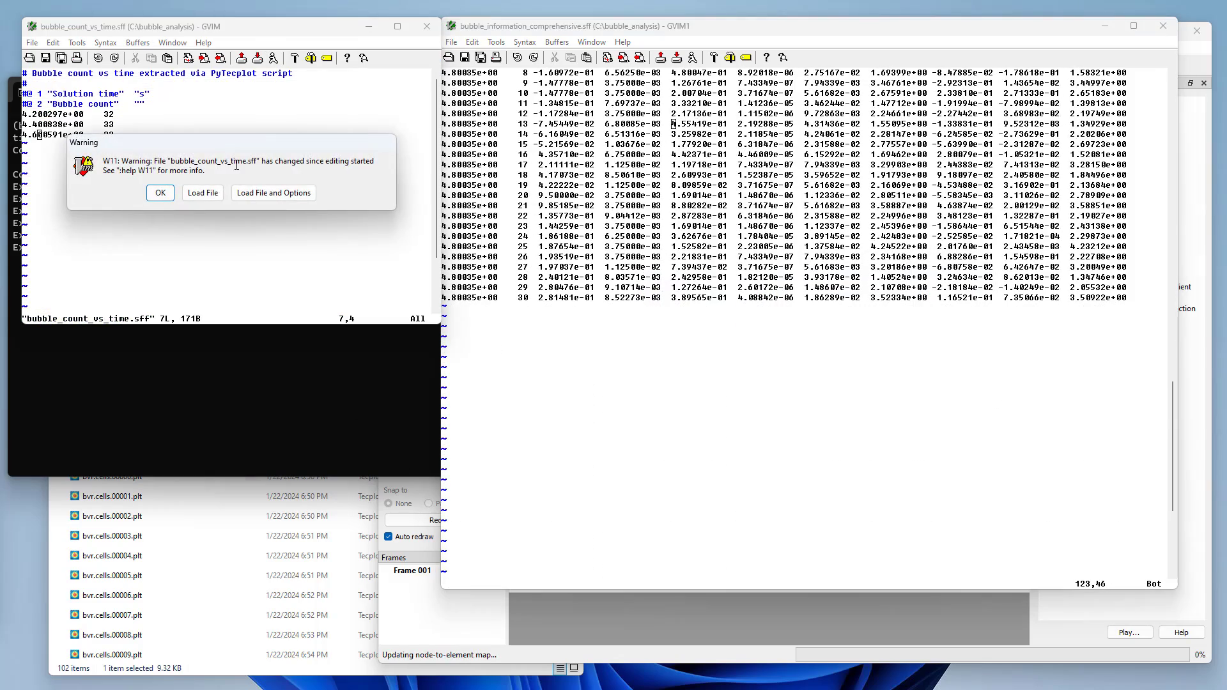
pyautogui.click(215, 195)
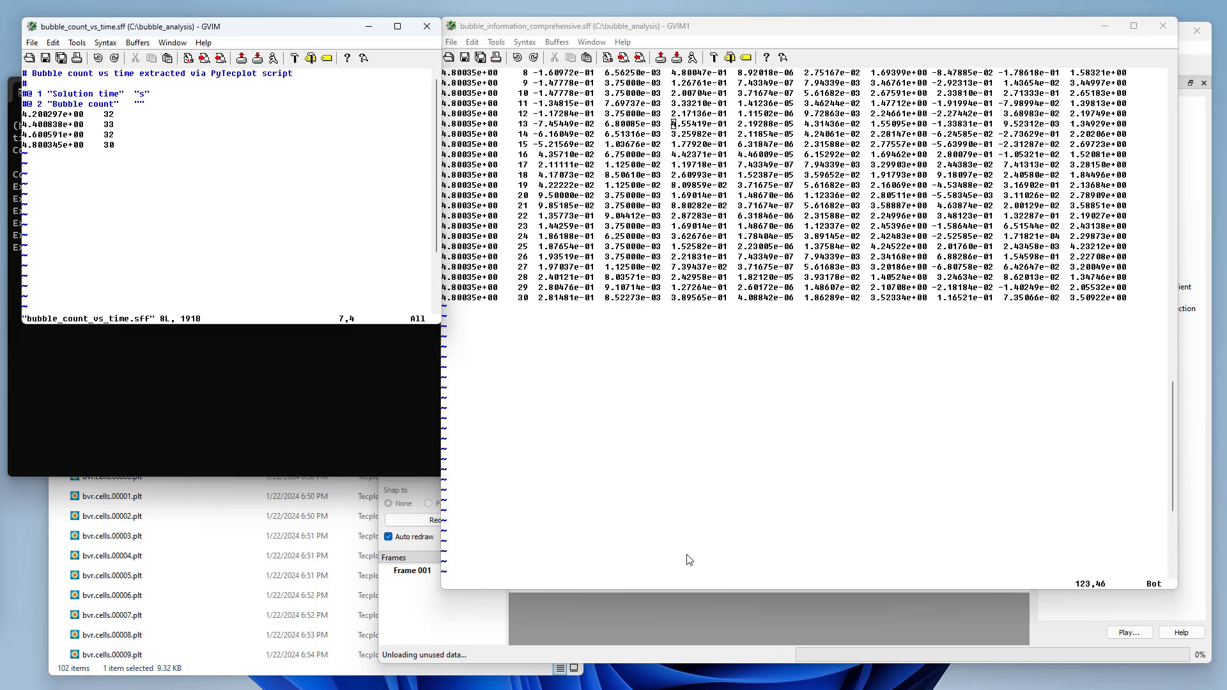
pyautogui.click(781, 416)
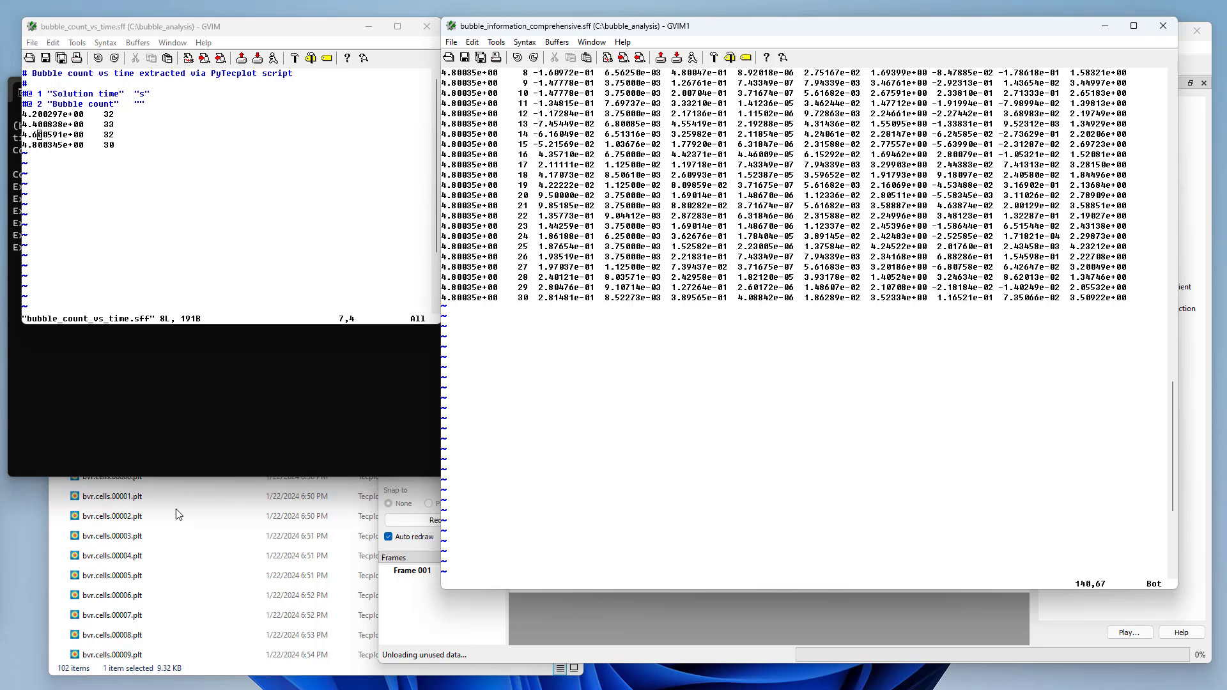
# - Open 2024-01-23_plot_bubble_properties.py from the bubble_analysis folder, and move and enlarge its window for reading
pyautogui.click(303, 676)
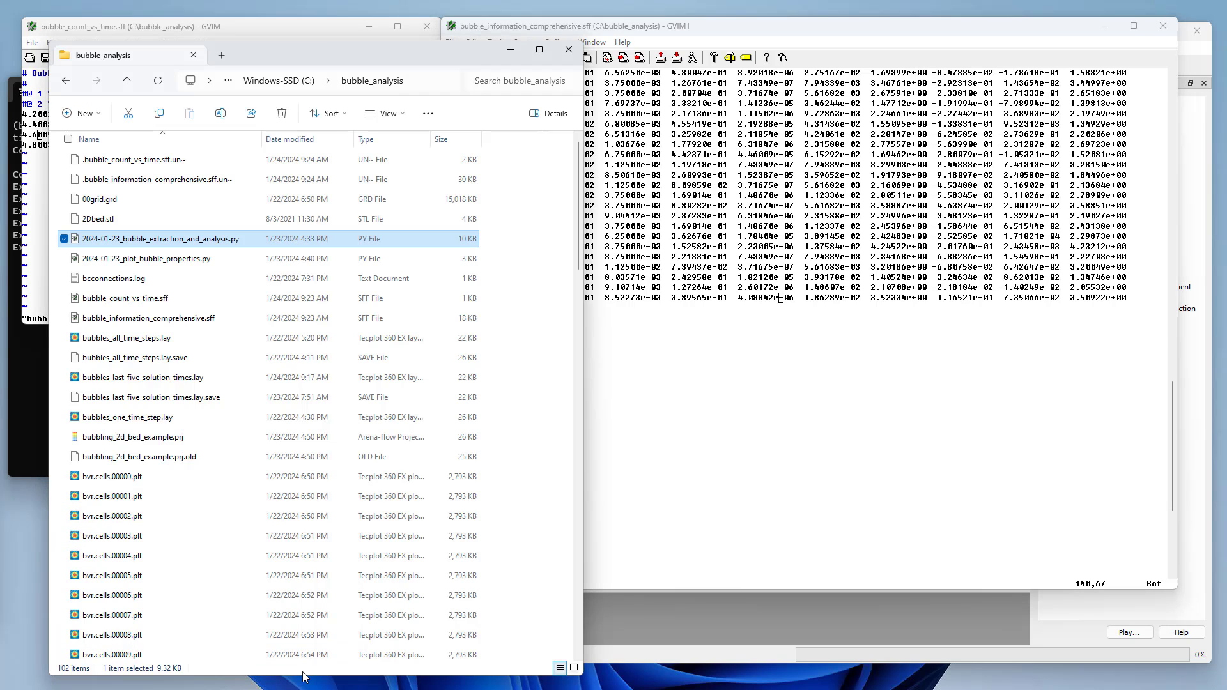
pyautogui.doubleClick(195, 266)
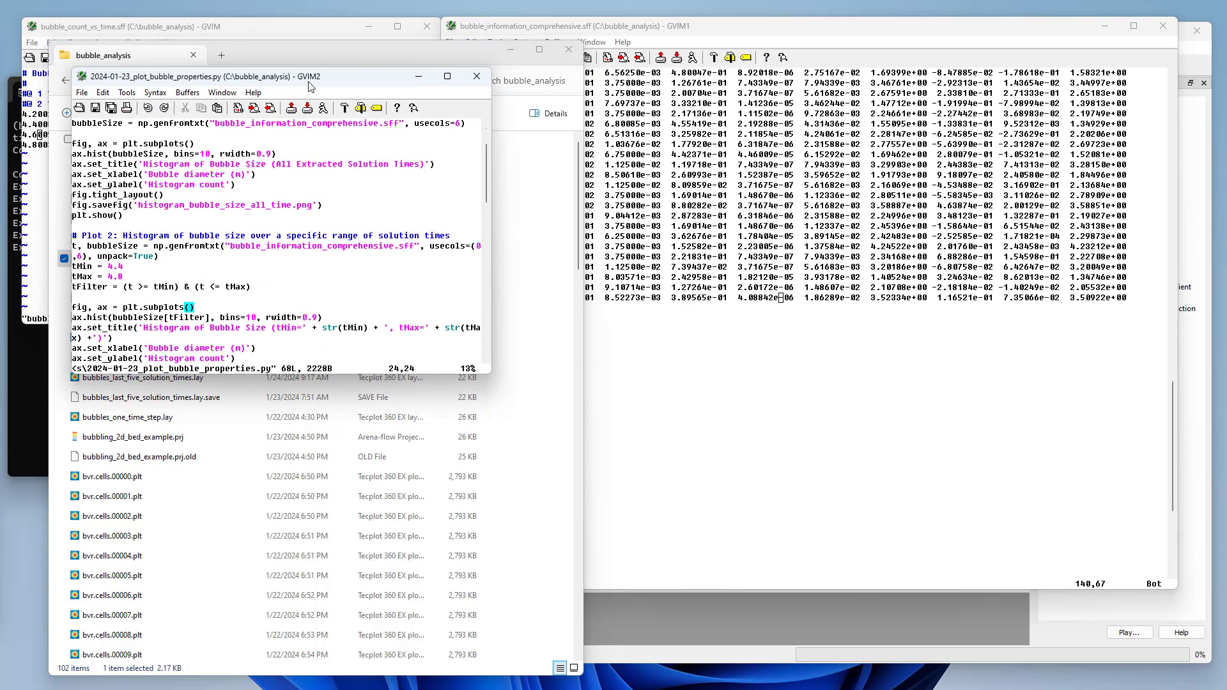
pyautogui.moveTo(273, 25); pyautogui.dragTo(242, 22)
pyautogui.moveTo(426, 317); pyautogui.dragTo(577, 637)
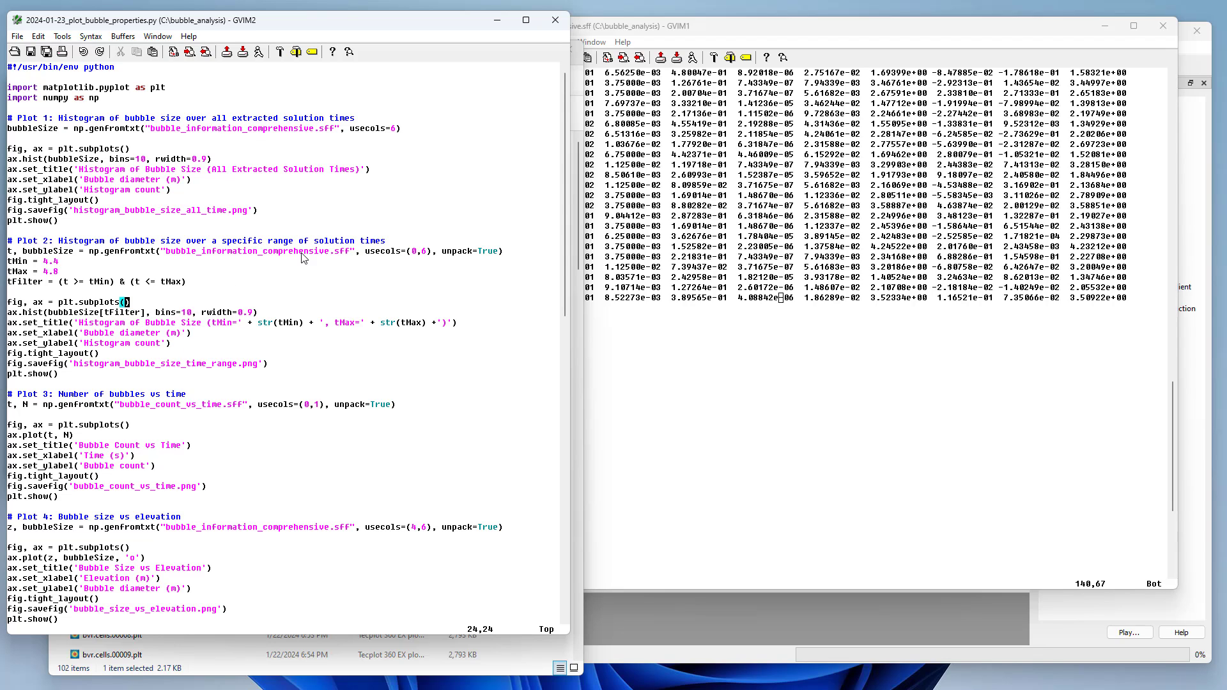
# - Read through the plotting script's five plot sections, from the bubble size histograms to rise velocity versus bubble size
pyautogui.scroll(-1, 318, 326)
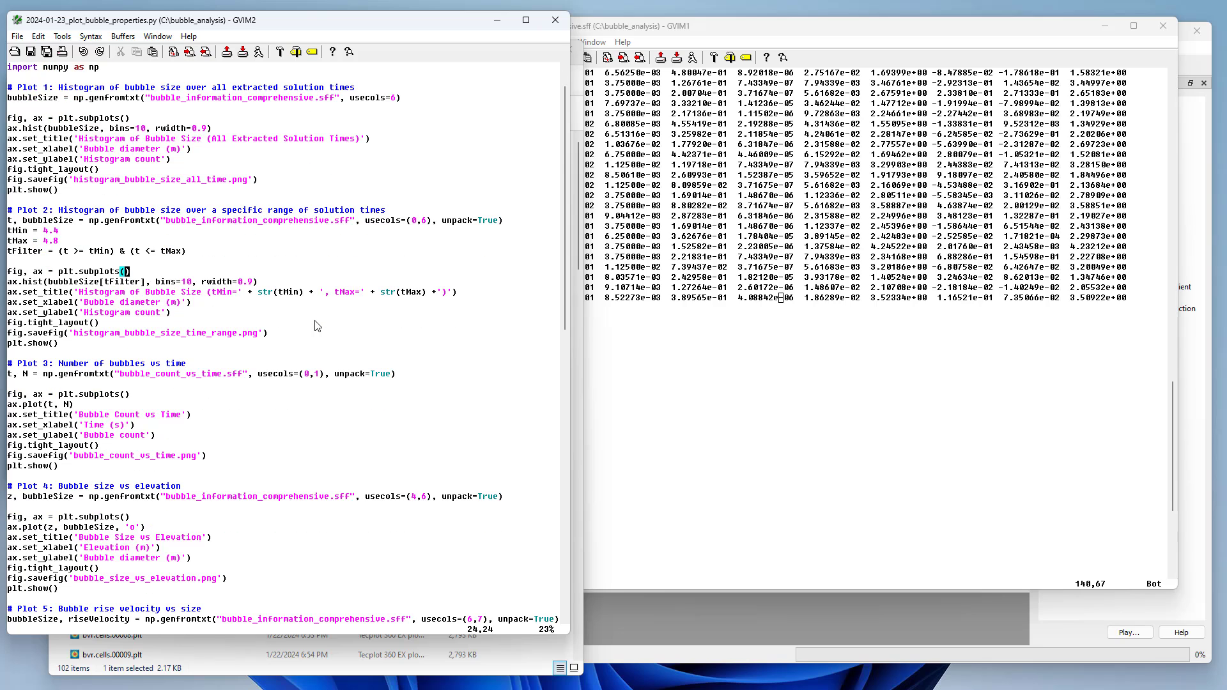
pyautogui.scroll(-1, 317, 326)
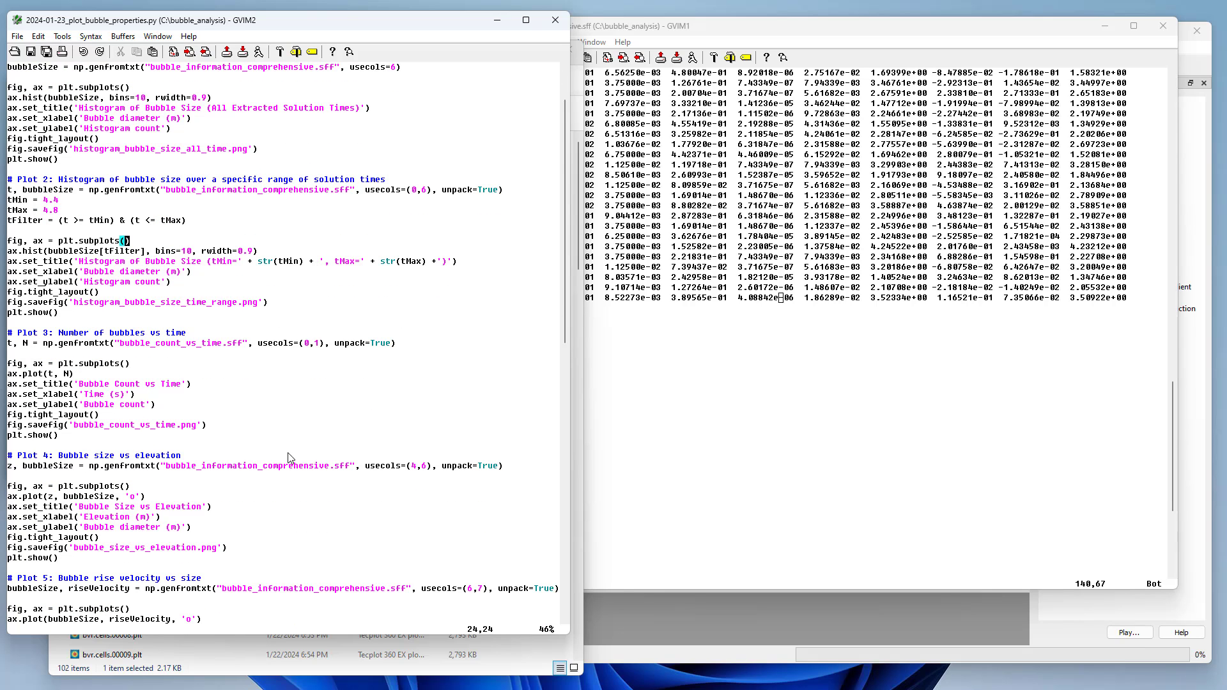
pyautogui.scroll(-3, 196, 450)
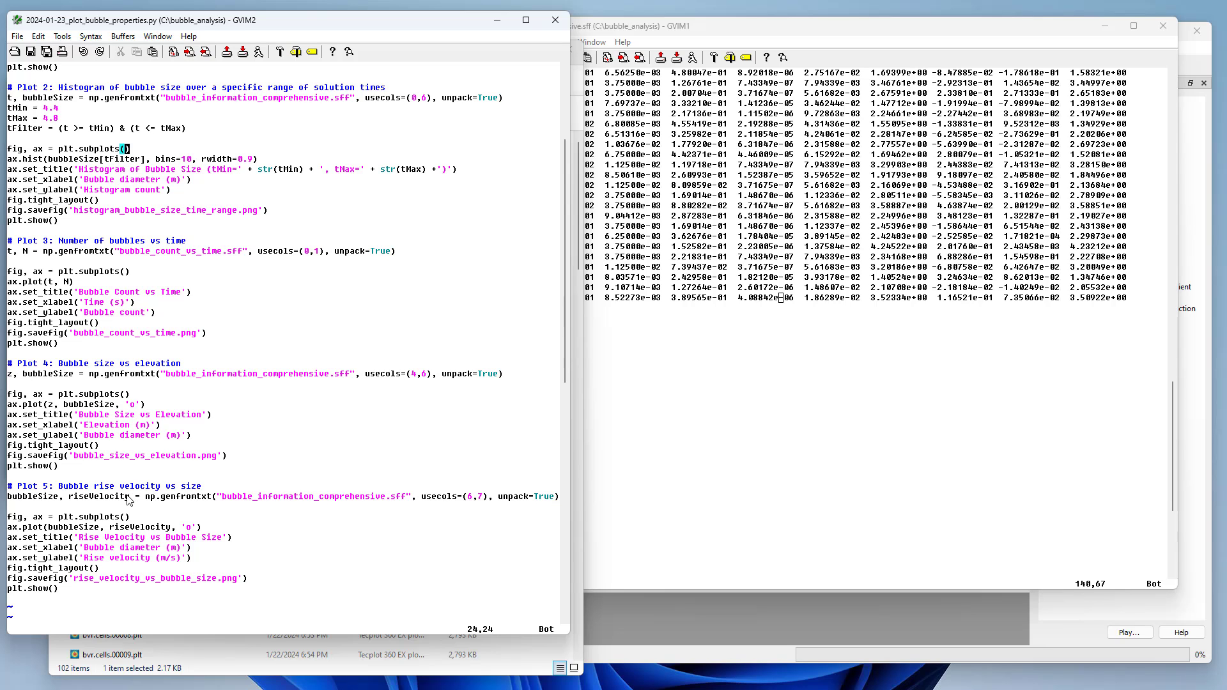
# - Reload bubble_information_comprehensive.sff with the latest extraction output and compare it with the plotting script
pyautogui.click(764, 357)
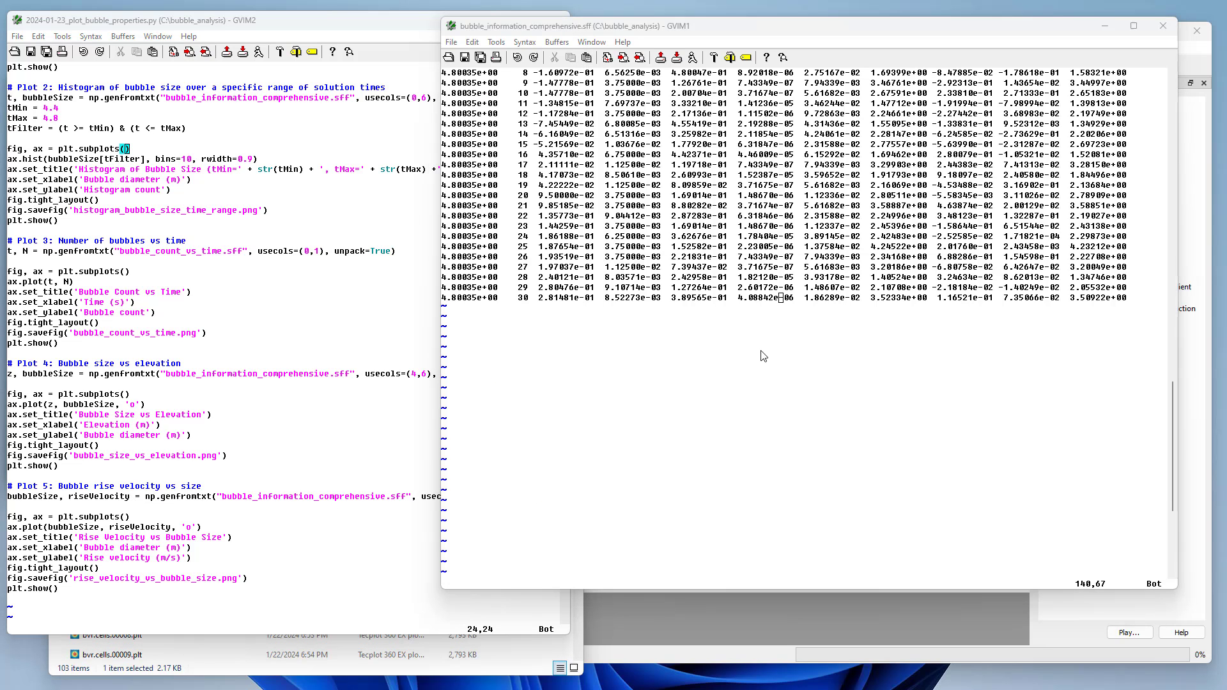
pyautogui.click(780, 322)
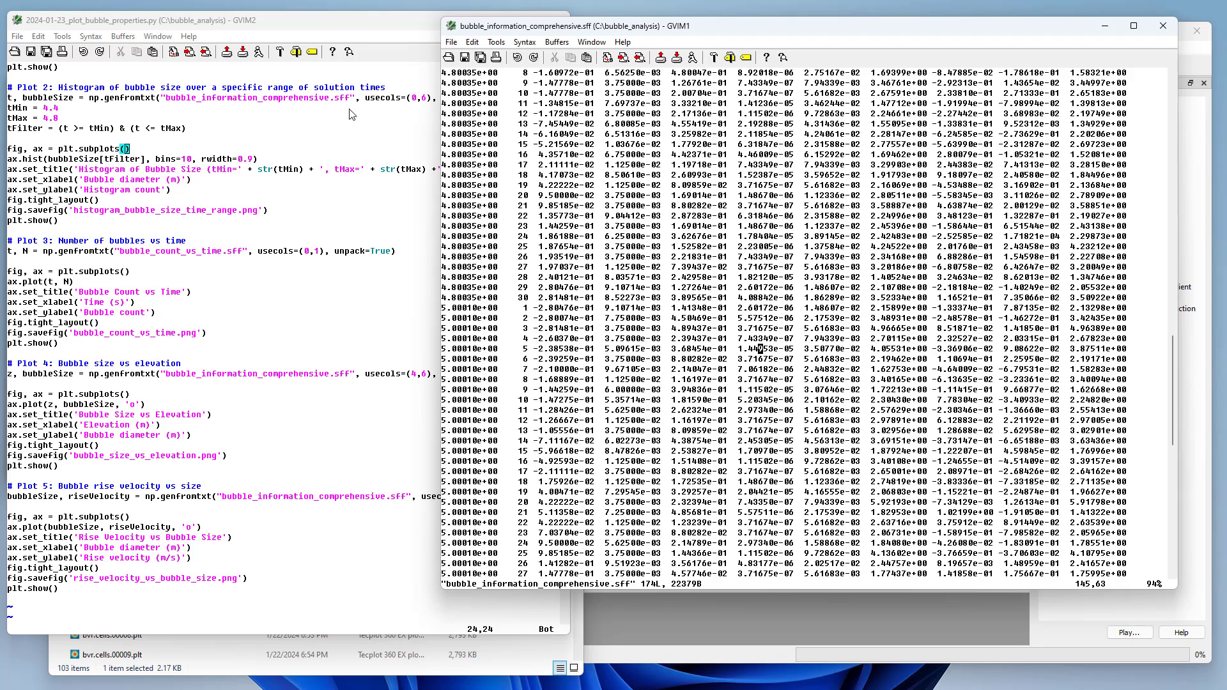
pyautogui.click(350, 36)
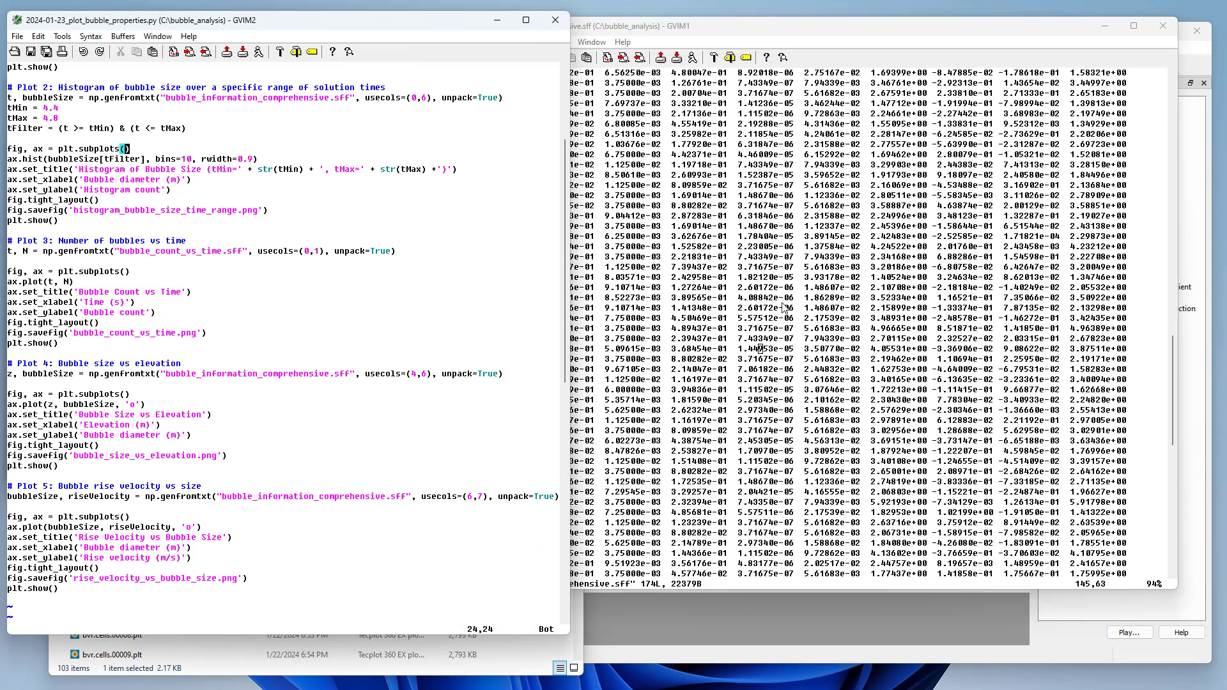
pyautogui.click(736, 27)
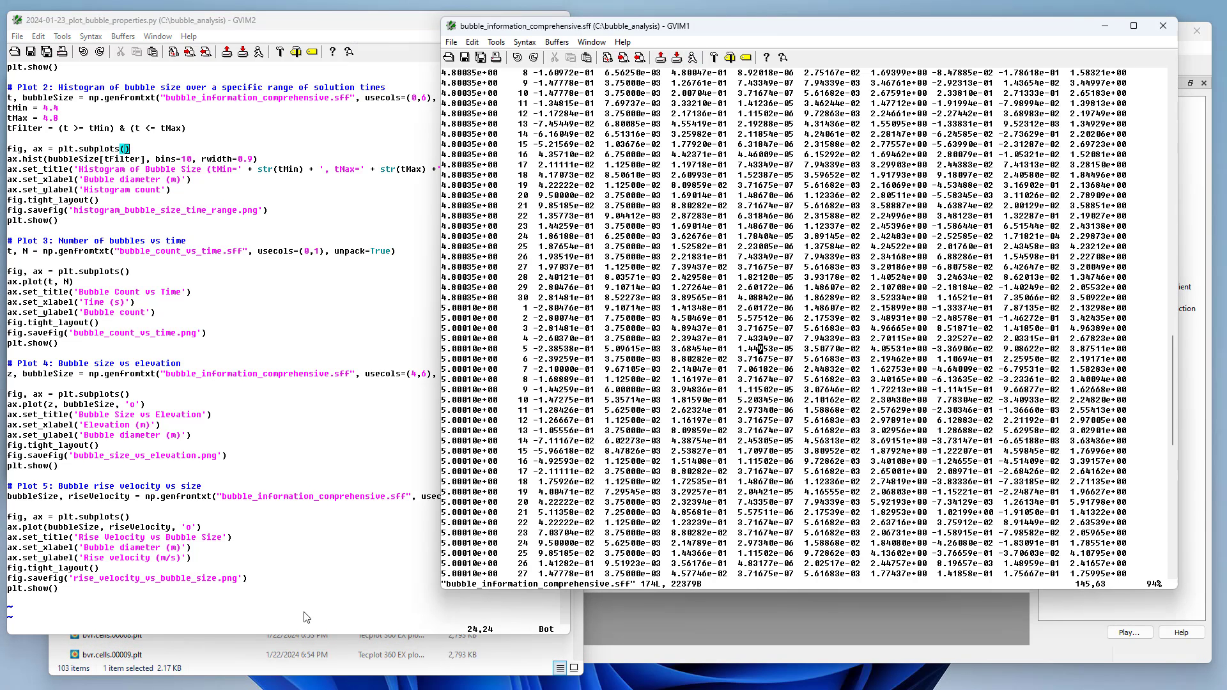
# - Switch to the terminal and check the elapsed time of the bubble extraction run
pyautogui.hotkey('alt', 'Tab')
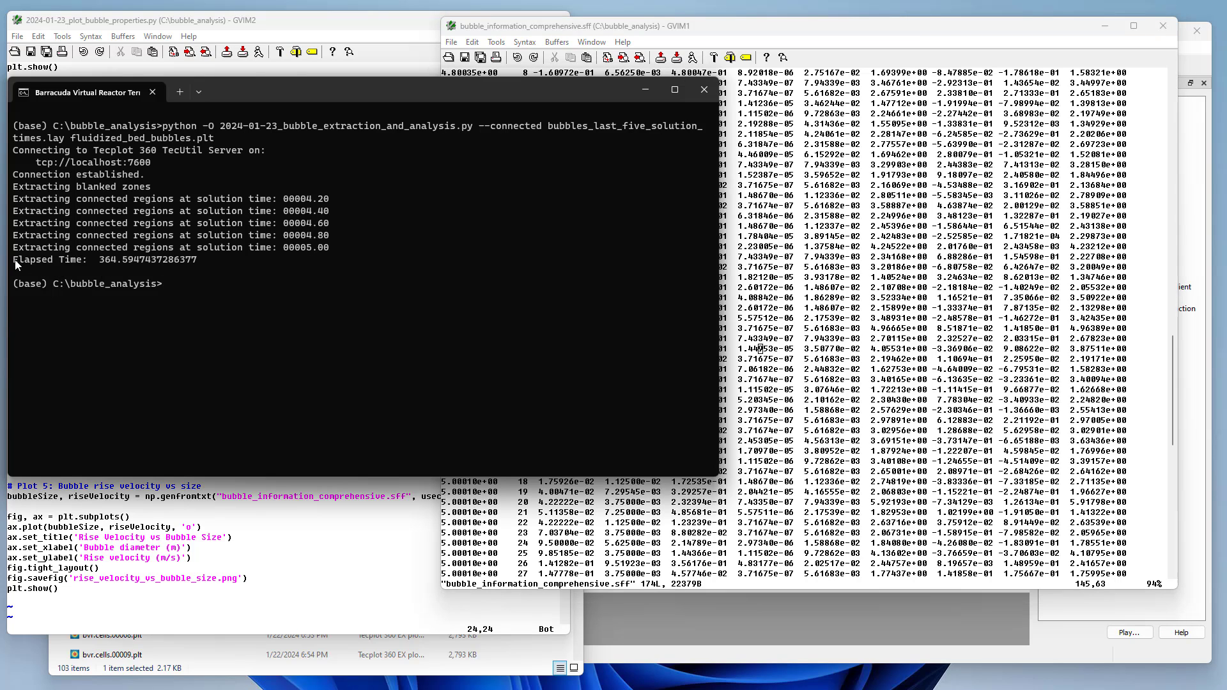
pyautogui.moveTo(16, 264); pyautogui.dragTo(20, 263)
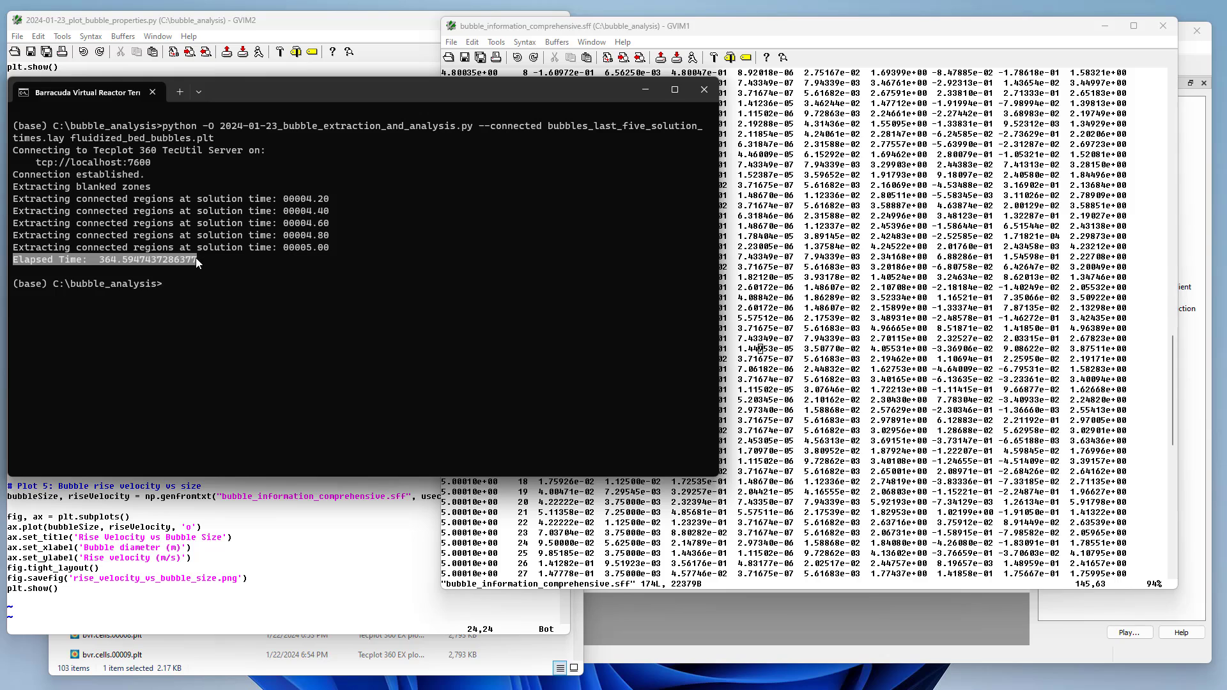
pyautogui.click(266, 293)
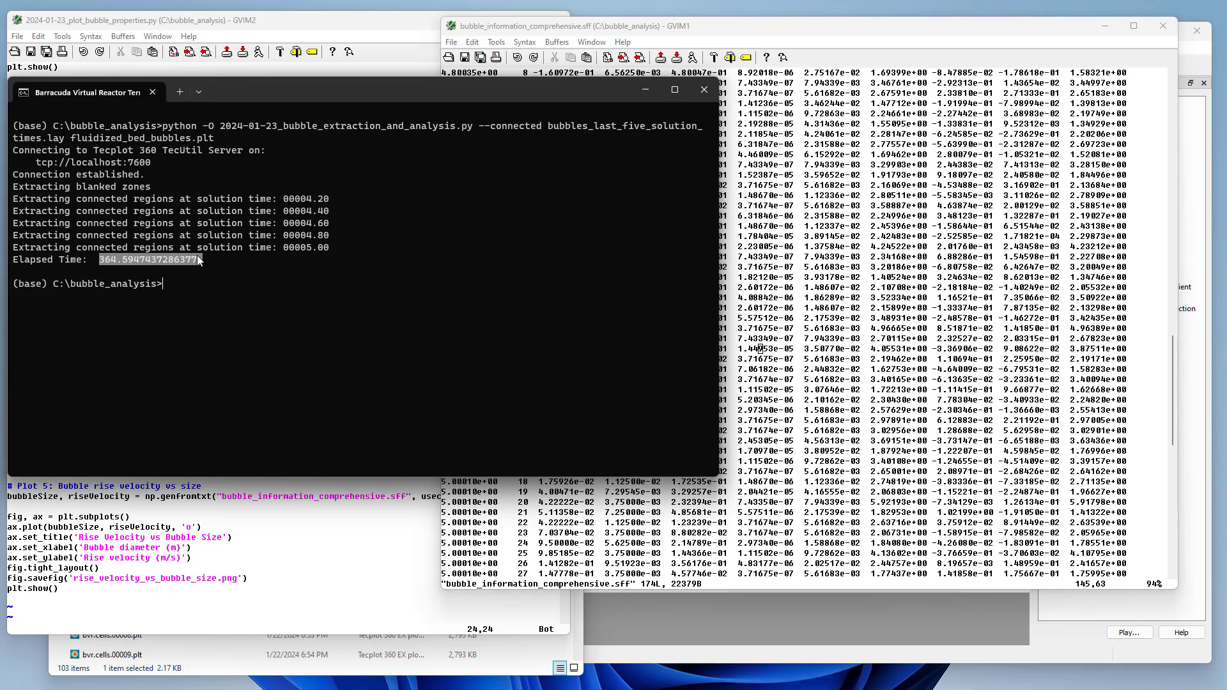
pyautogui.click(214, 280)
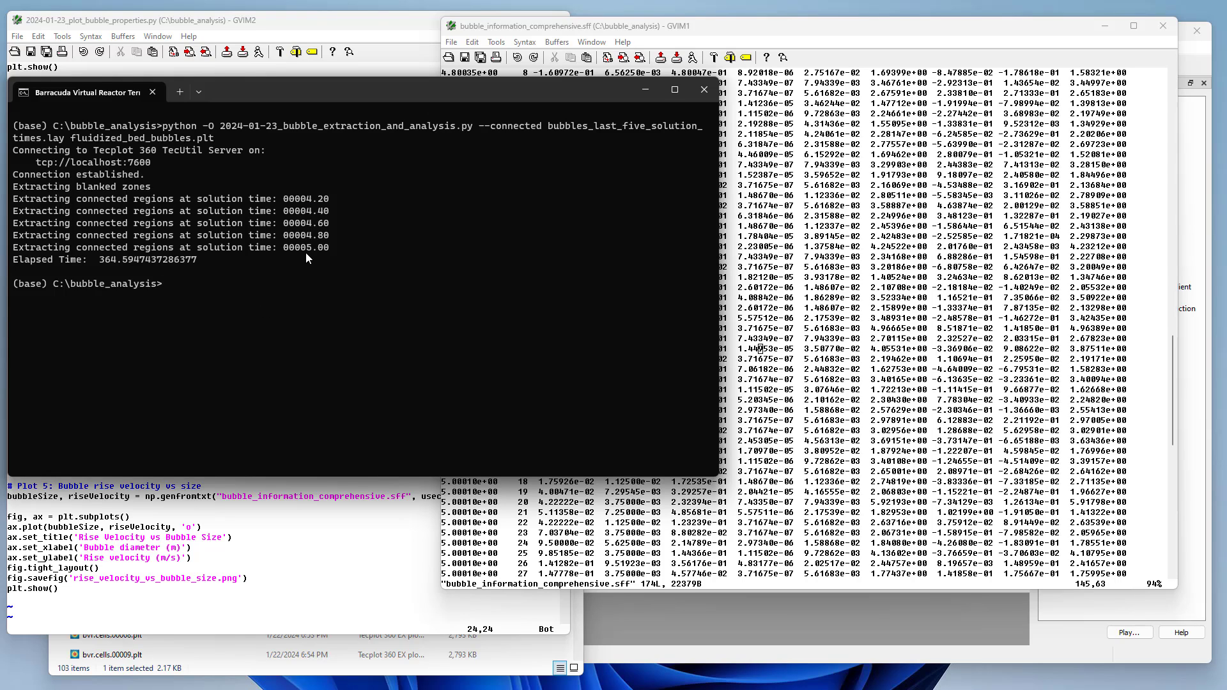
# - Run 2024-01-23_plot_bubble_properties.py with Python and advance past the histogram of all extracted solution times
pyautogui.write('python 2024-01-23_pl')
pyautogui.press('Tab')
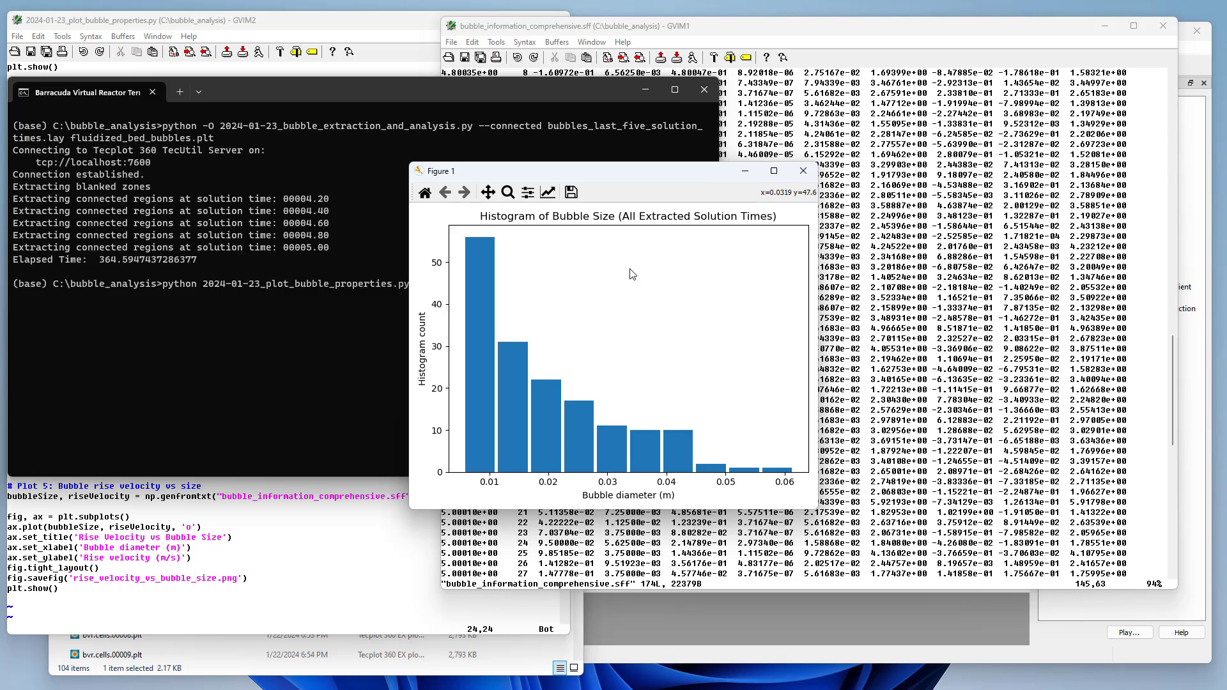
pyautogui.click(800, 179)
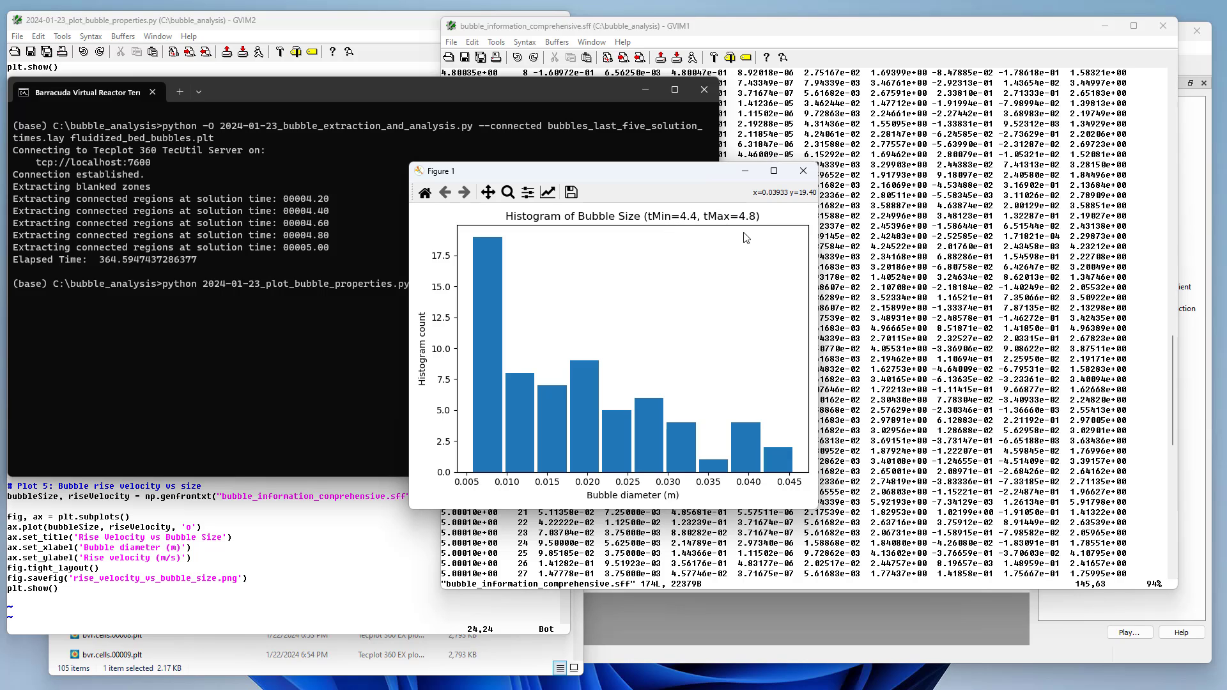
# - Review the tMin, tMax and tFilter lines of Plot 2 in the plotting script, and return to the time-range histogram
pyautogui.click(313, 551)
pyautogui.click(286, 508)
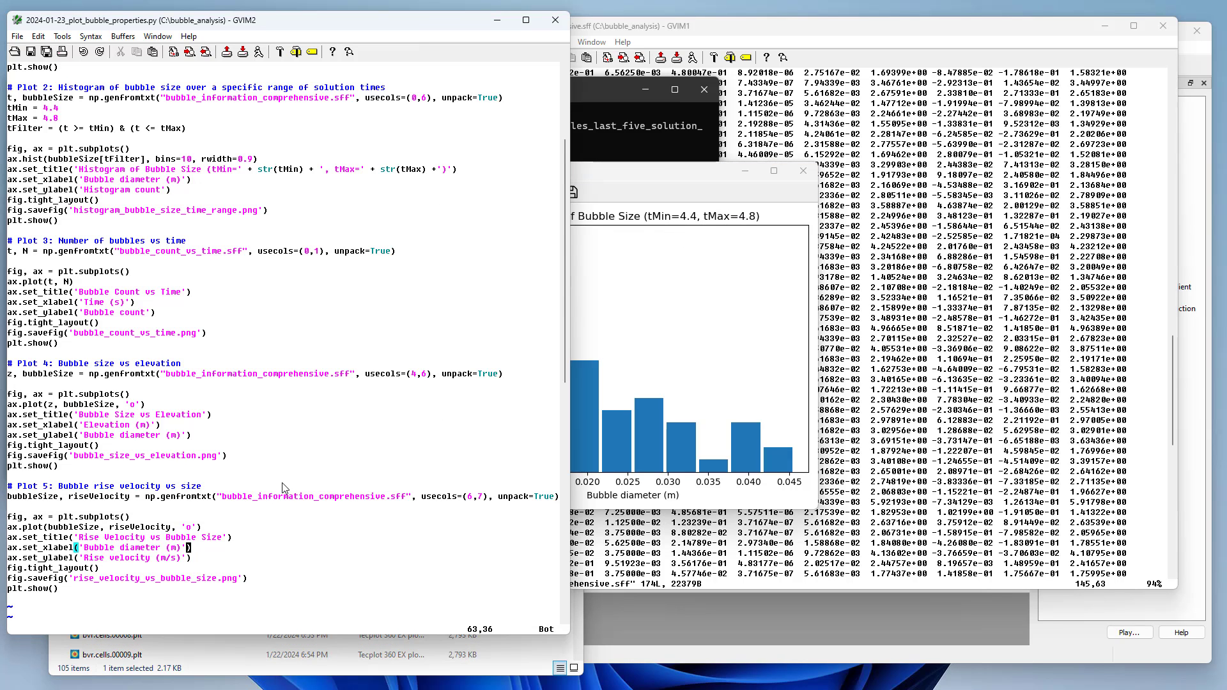
pyautogui.scroll(3, 279, 484)
pyautogui.scroll(1, 279, 484)
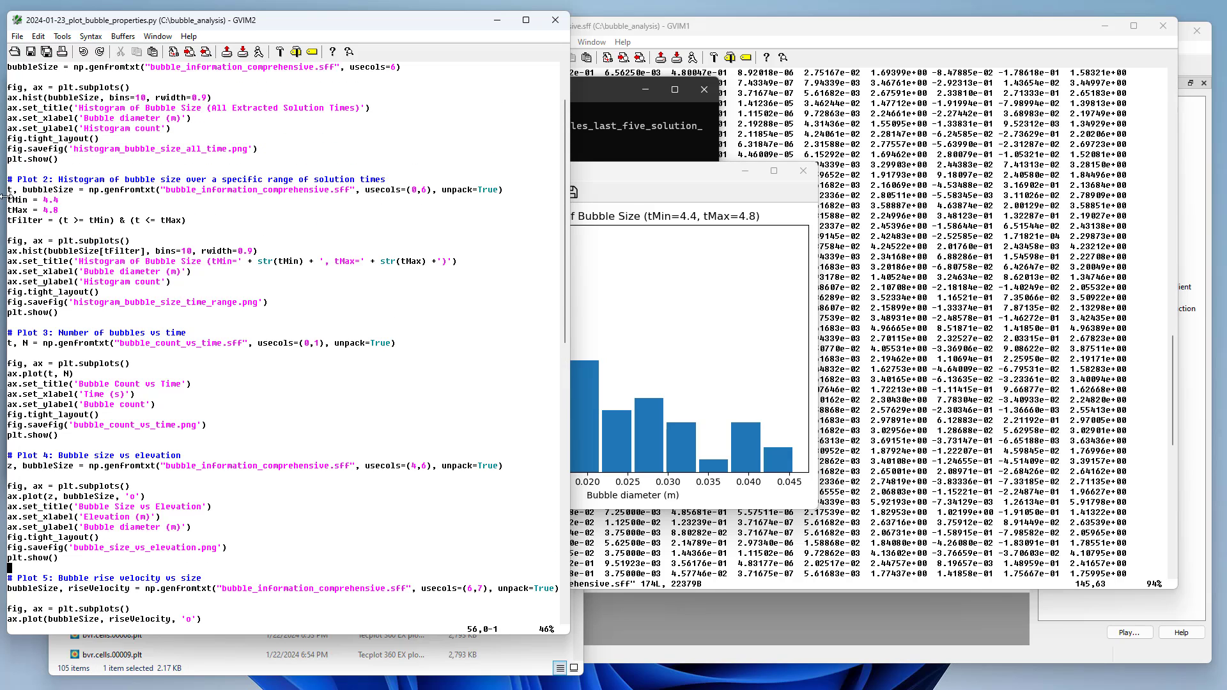
pyautogui.moveTo(13, 202); pyautogui.dragTo(222, 229)
pyautogui.press('Escape')
pyautogui.click(633, 172)
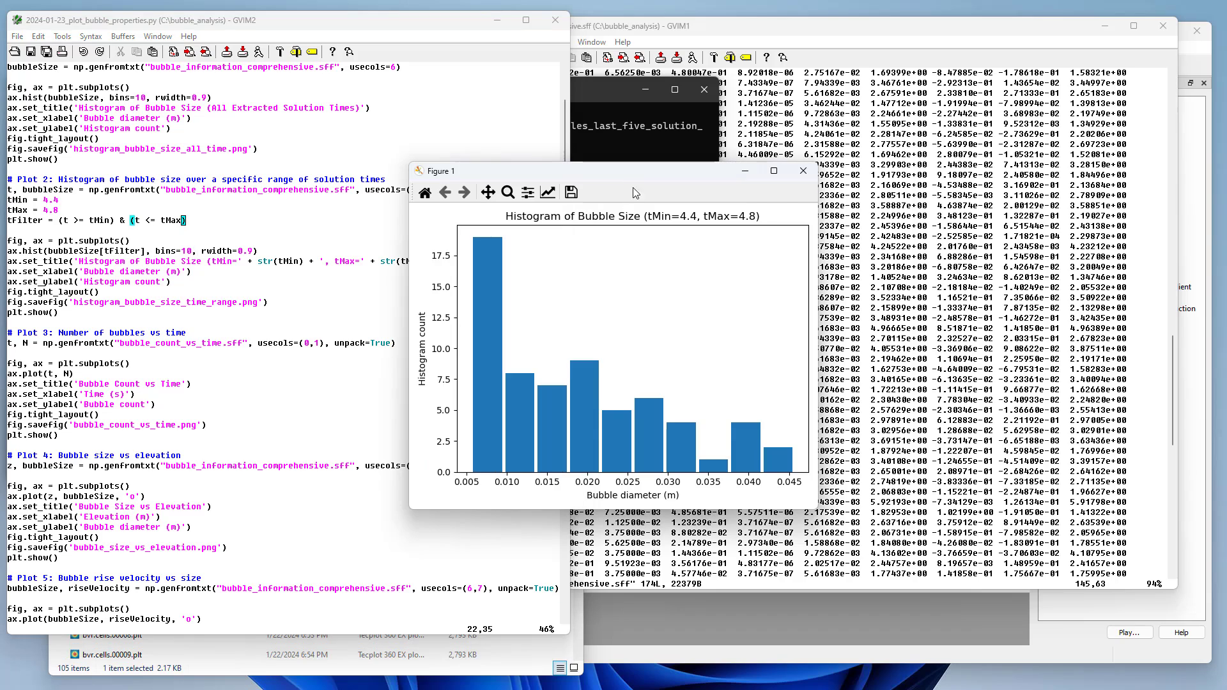
# - View the bubble count, size versus elevation and rise velocity plots in turn, closing each figure
pyautogui.click(802, 173)
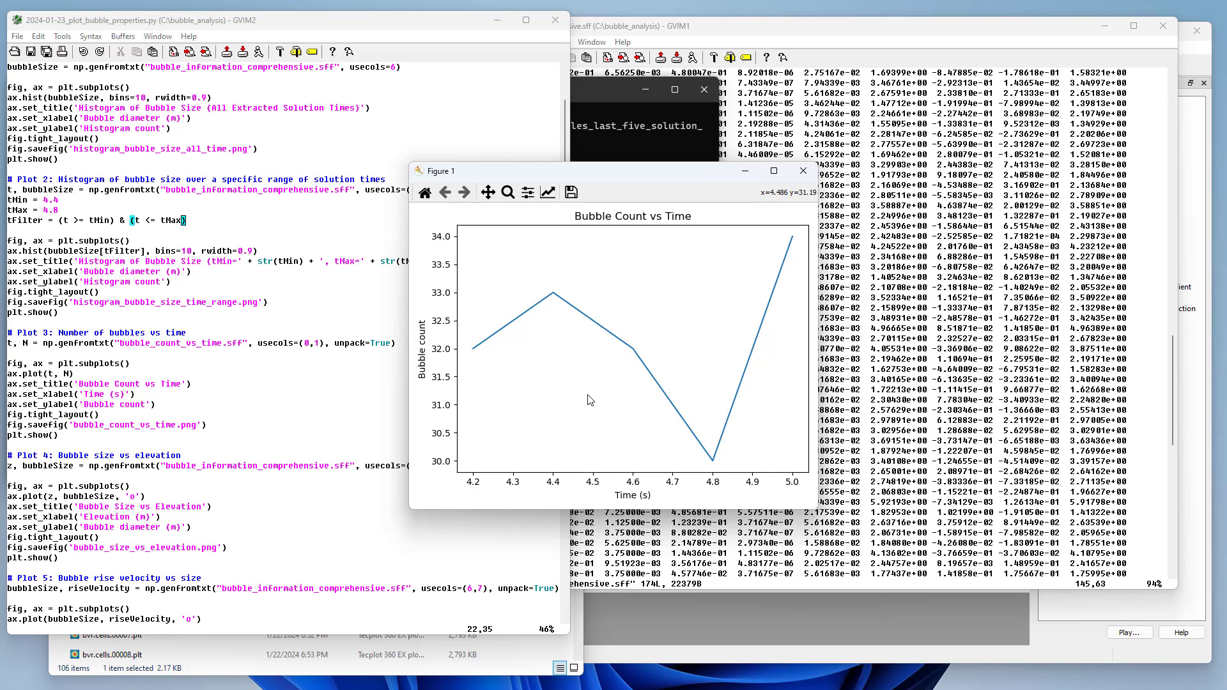
pyautogui.click(804, 172)
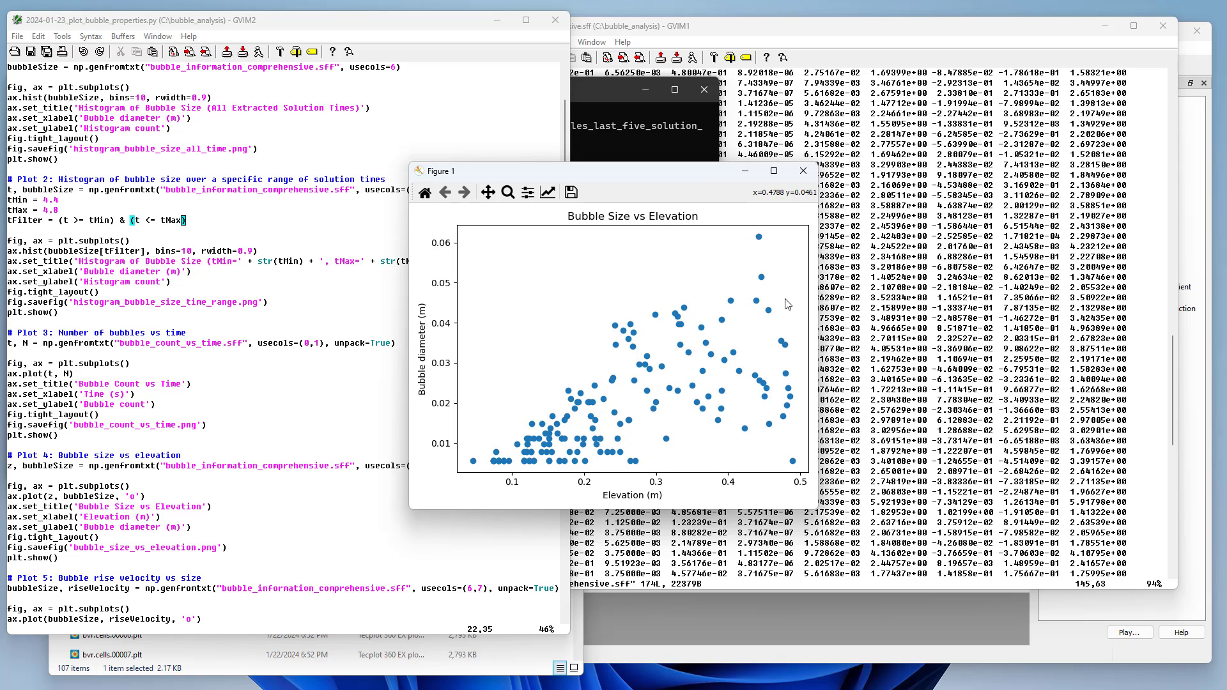
pyautogui.click(803, 174)
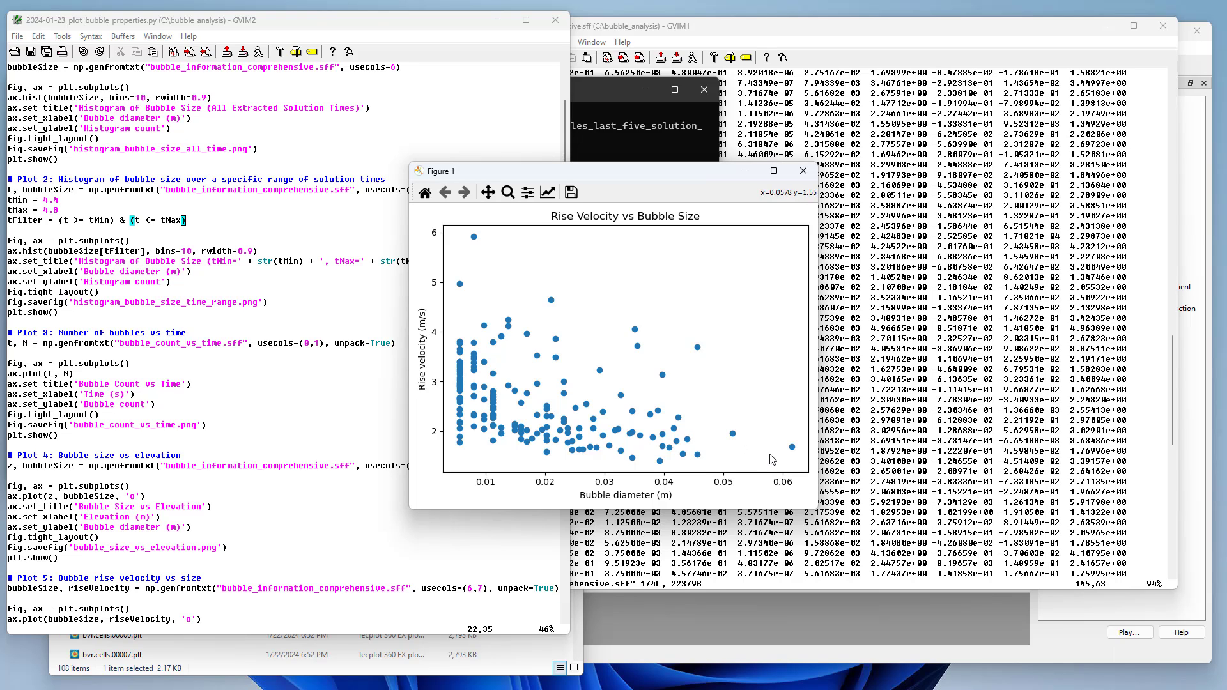
pyautogui.click(803, 170)
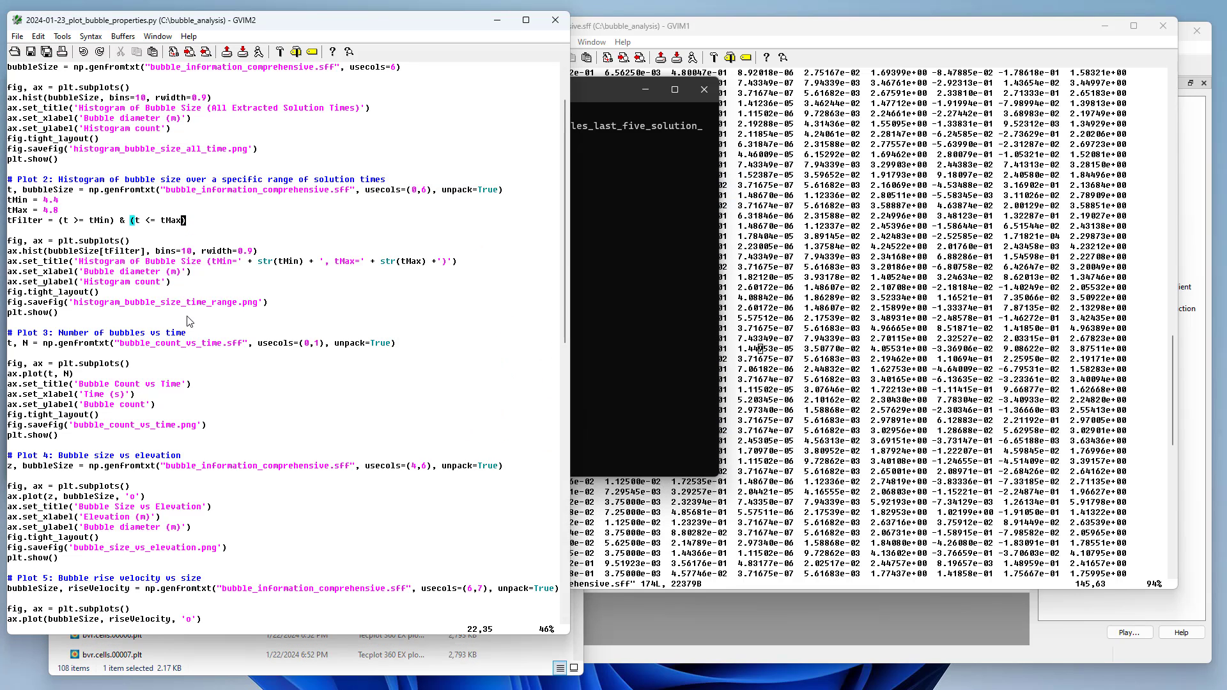
# - Close the plotting script and sort the bubble_analysis folder by date modified, newest first, to find the saved PNG plots
pyautogui.click(555, 30)
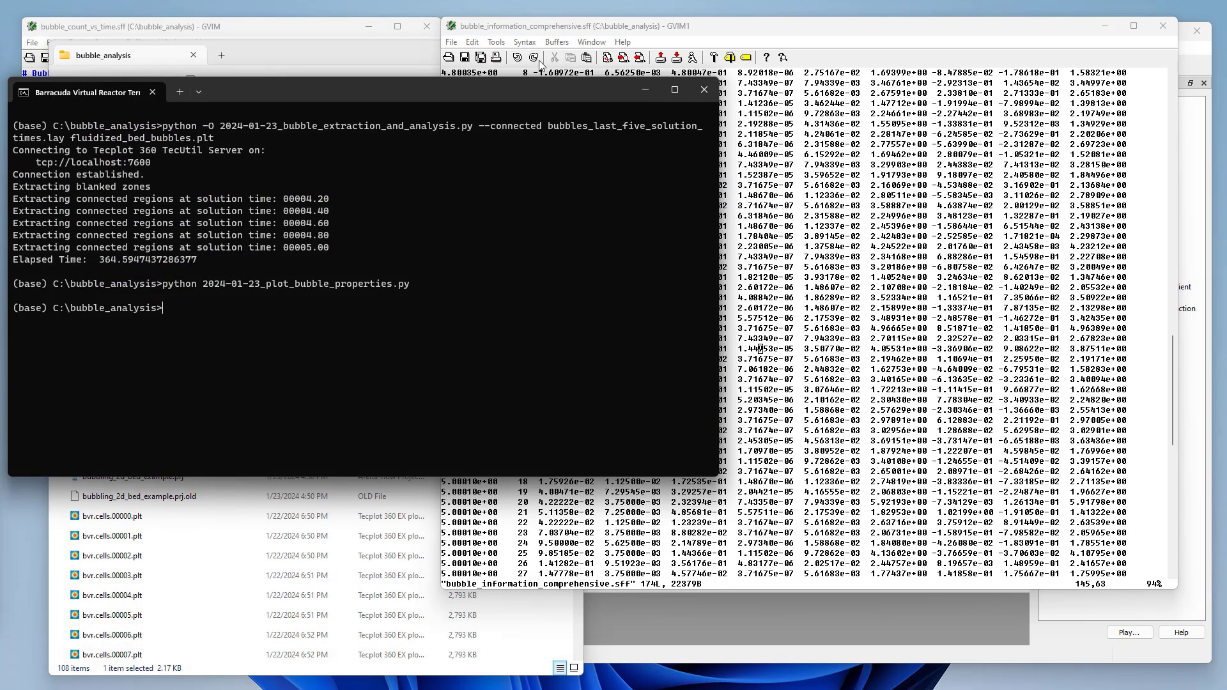
pyautogui.click(276, 49)
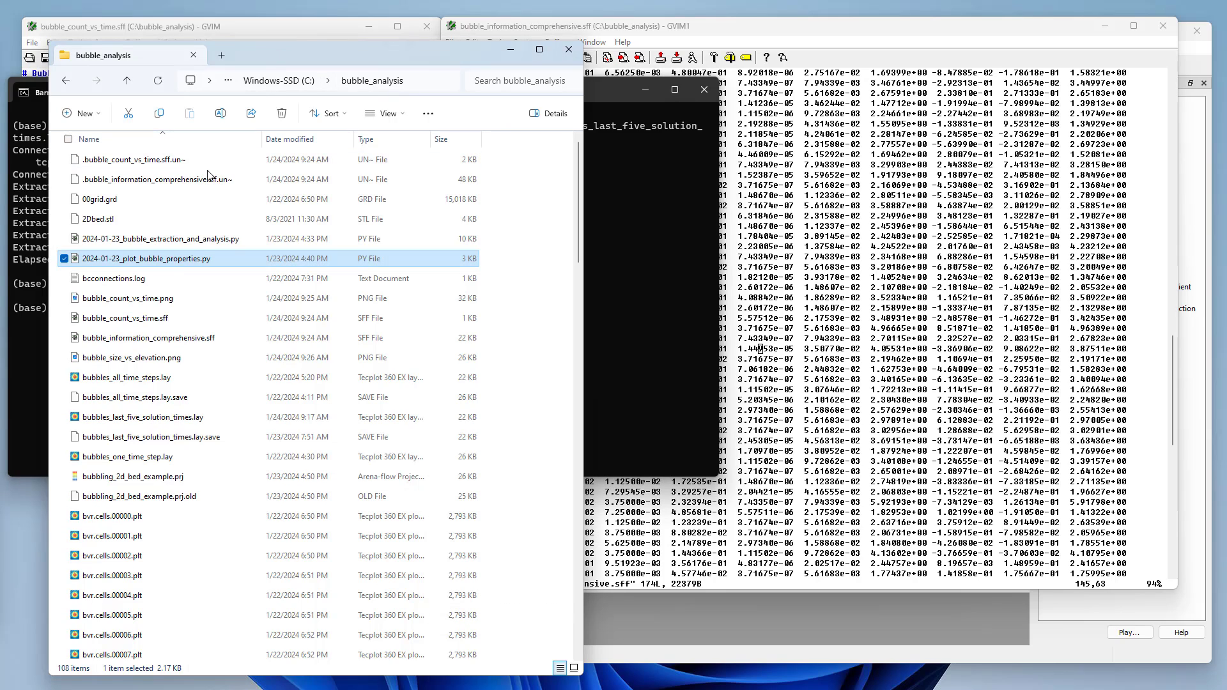
pyautogui.click(296, 142)
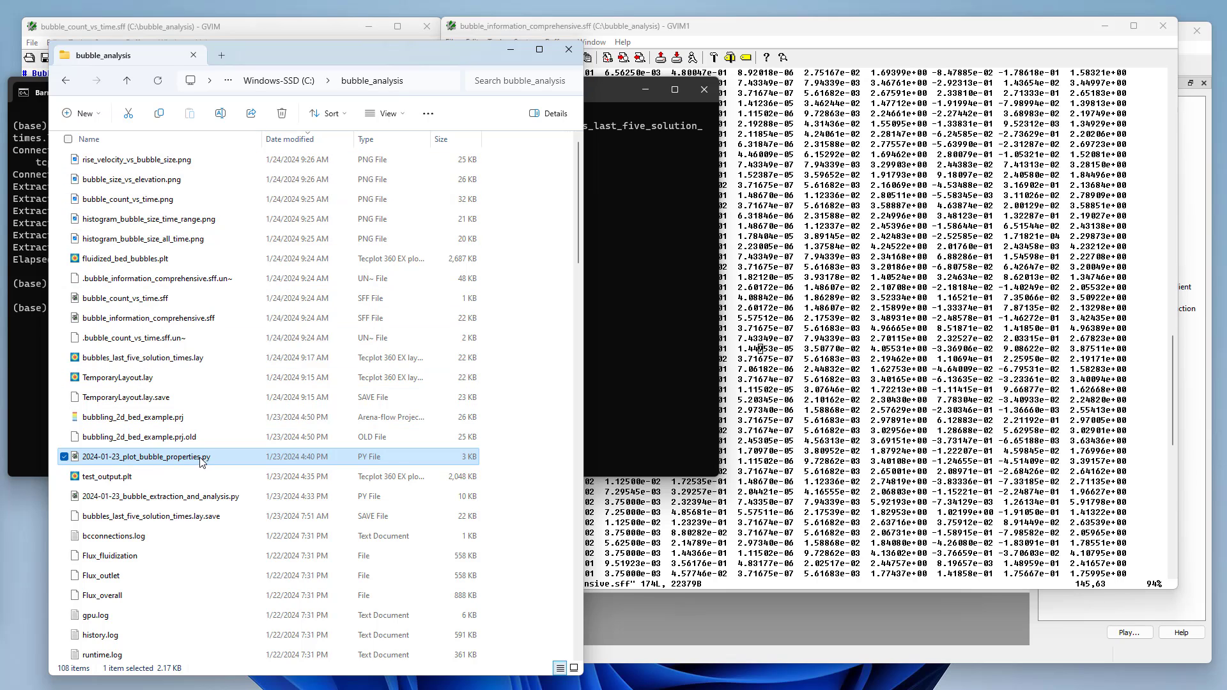
# - Close bubble_information_comprehensive.sff, switch to Tecplot 360, dismiss the PyTecplot Connections dialog and maximize the Tecplot window
pyautogui.click(997, 27)
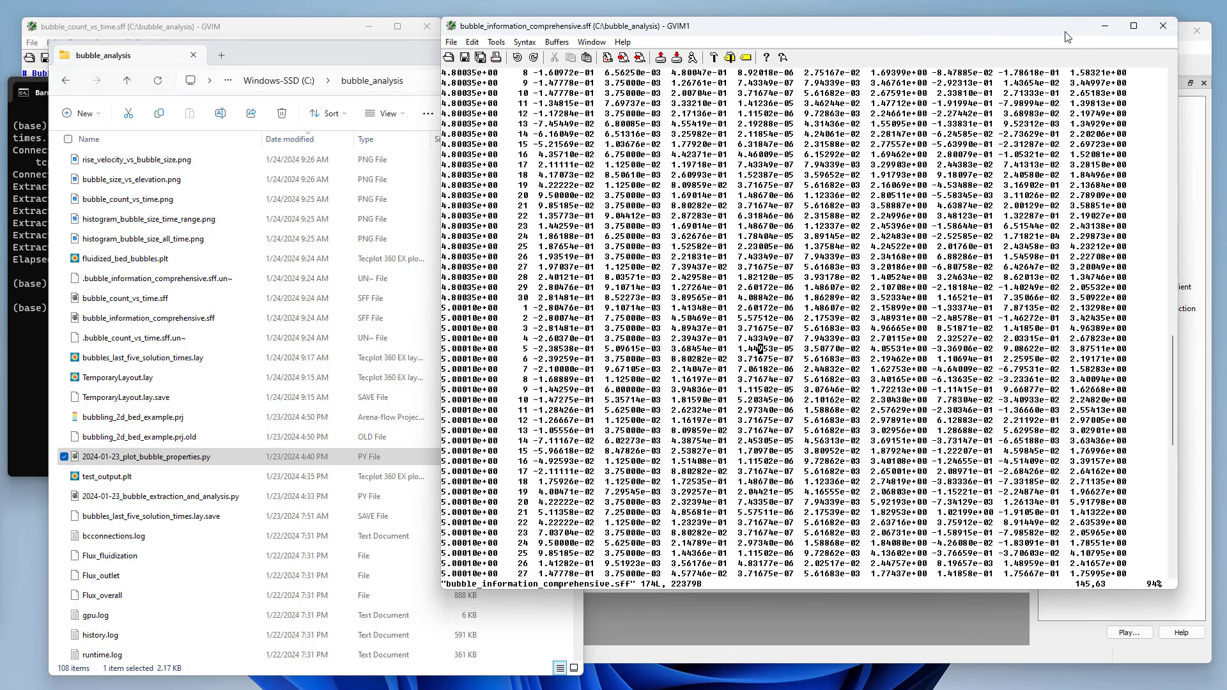
pyautogui.click(1163, 29)
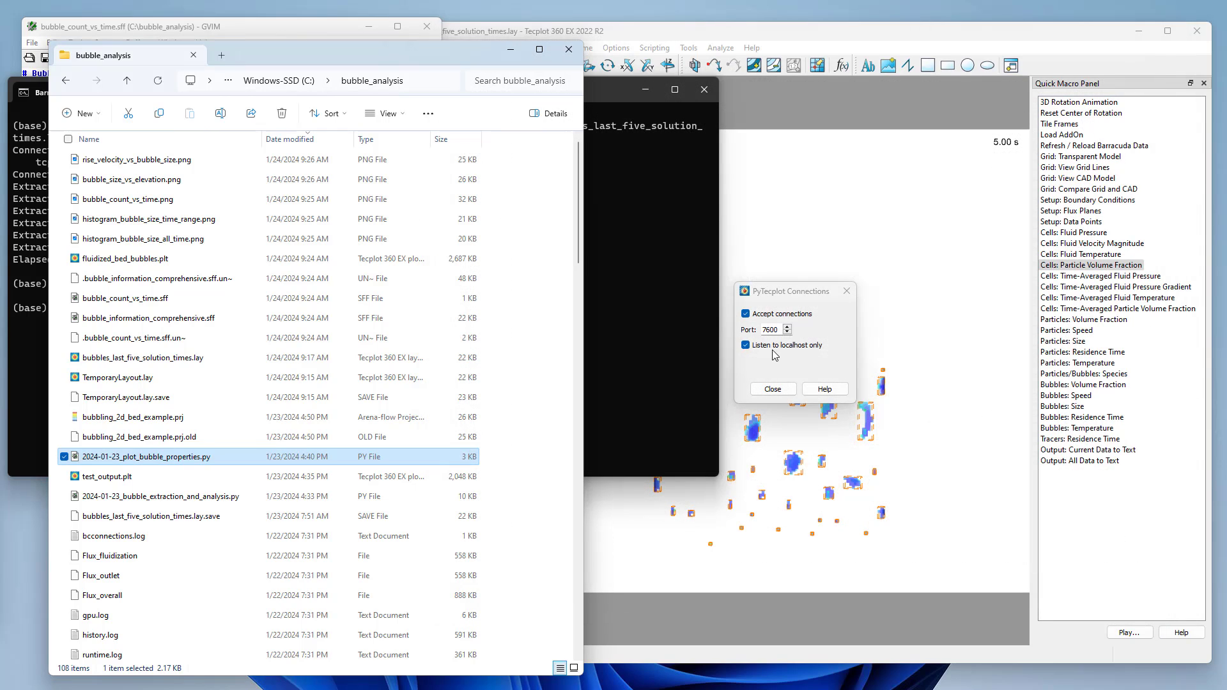
pyautogui.click(832, 38)
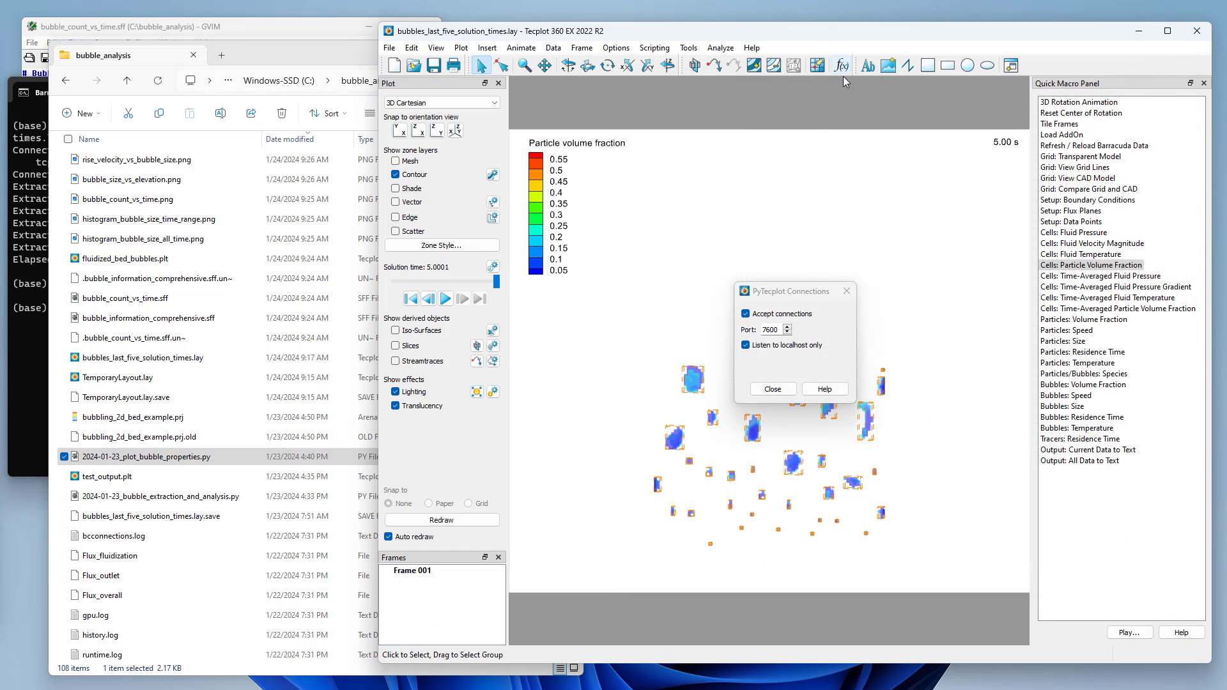
pyautogui.click(773, 389)
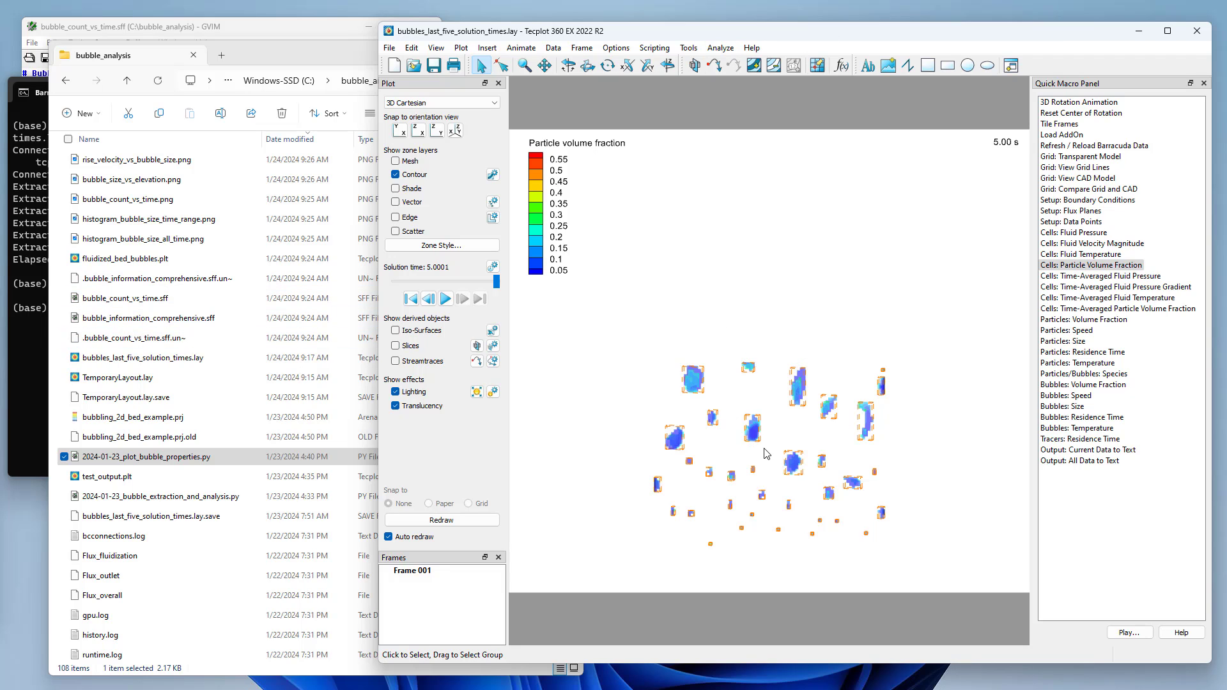
pyautogui.doubleClick(929, 41)
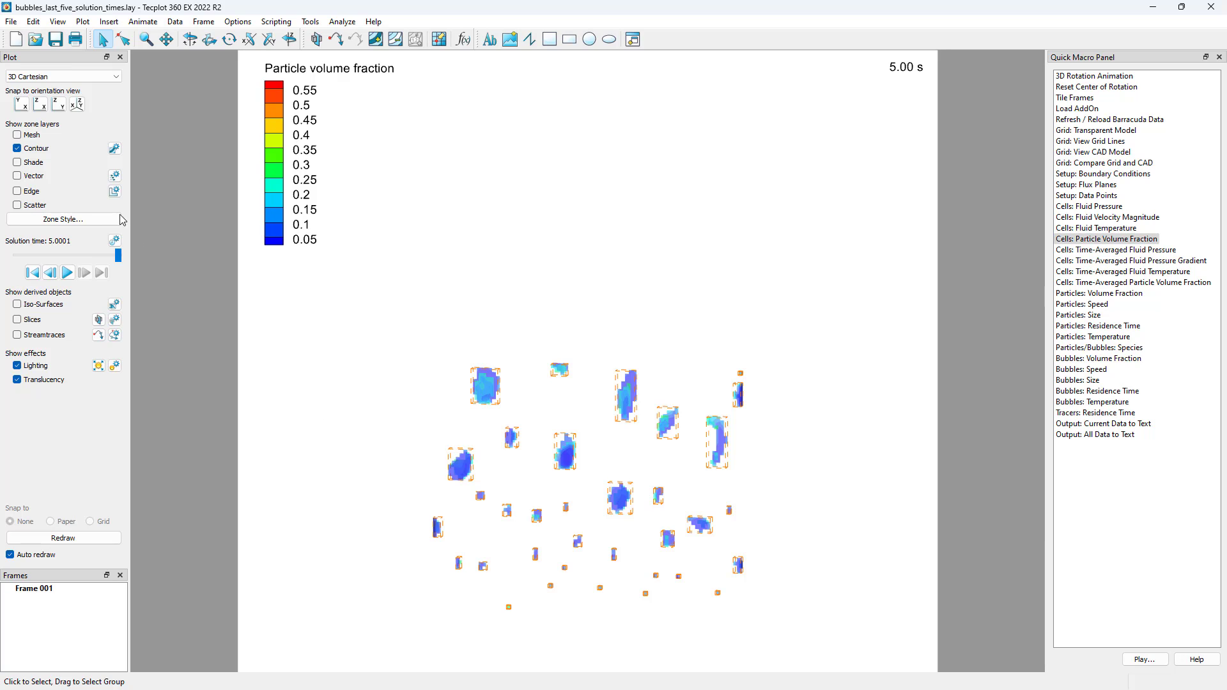
# - Open the zone style settings, move and enlarge their window to show all zones, and hide the Cells zone
pyautogui.click(84, 219)
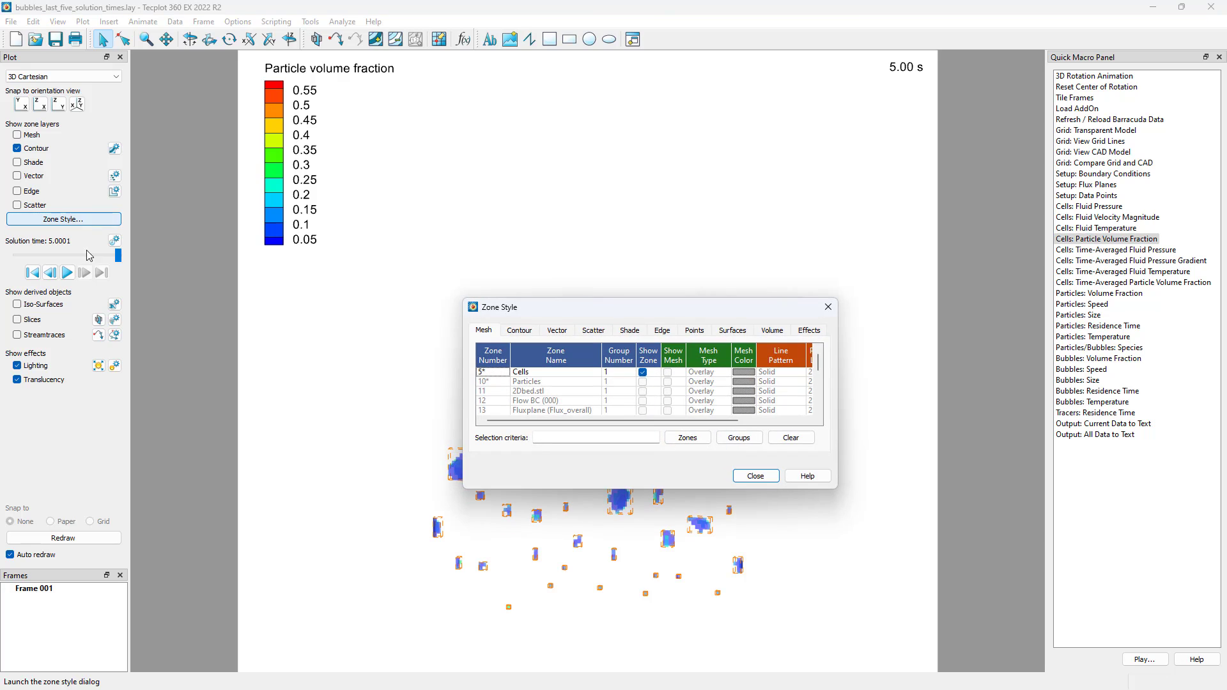
pyautogui.moveTo(734, 312); pyautogui.dragTo(976, 184)
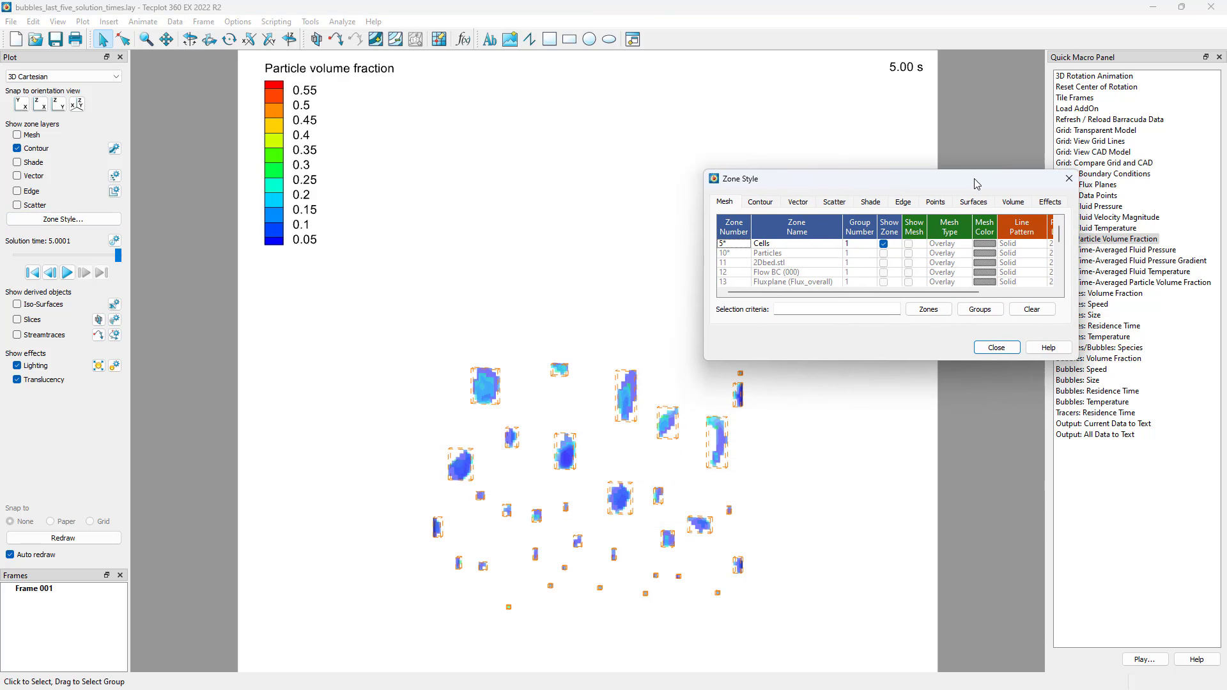
pyautogui.moveTo(1074, 359); pyautogui.dragTo(1201, 555)
pyautogui.click(884, 244)
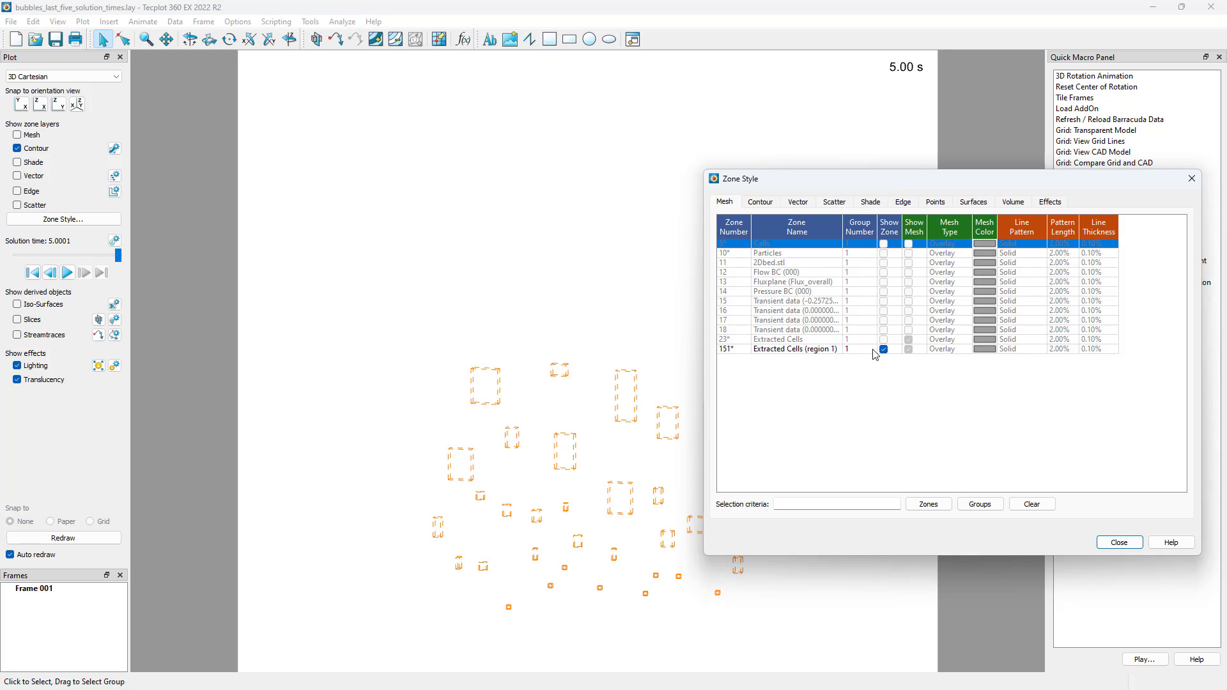
# - Set the surfaces to plot for the Extracted Cells (region 1) zone to Boundary cell faces
pyautogui.click(974, 203)
pyautogui.click(942, 352)
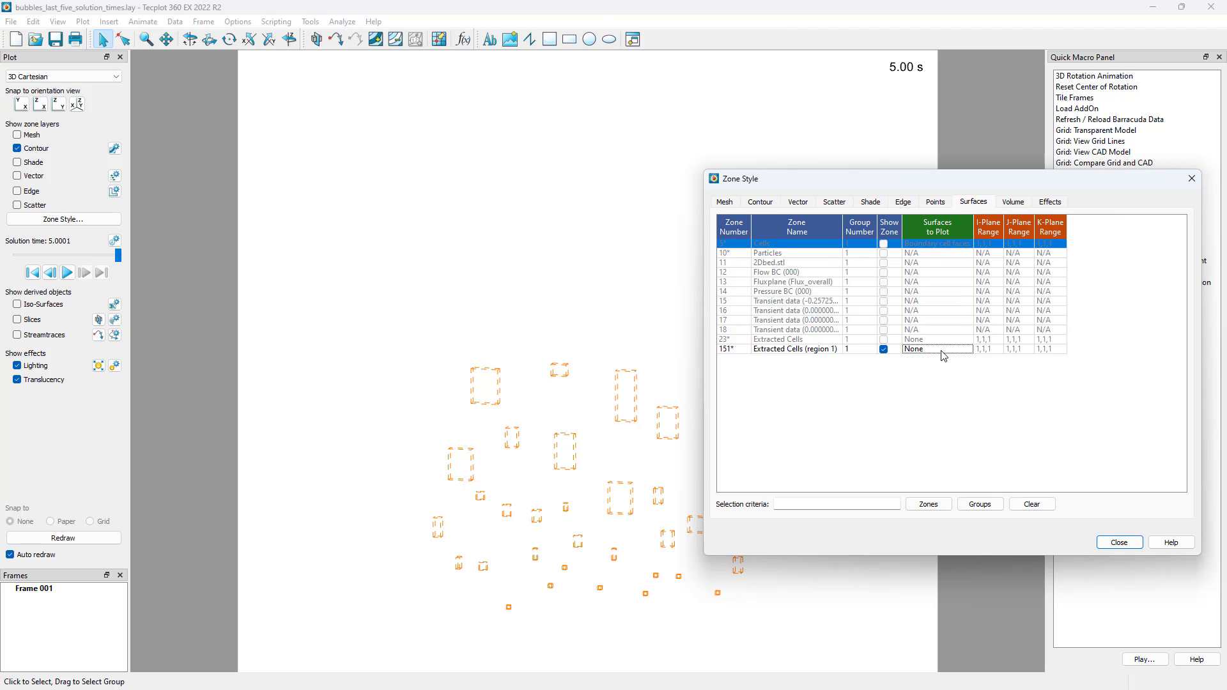
pyautogui.click(943, 353)
pyautogui.click(992, 376)
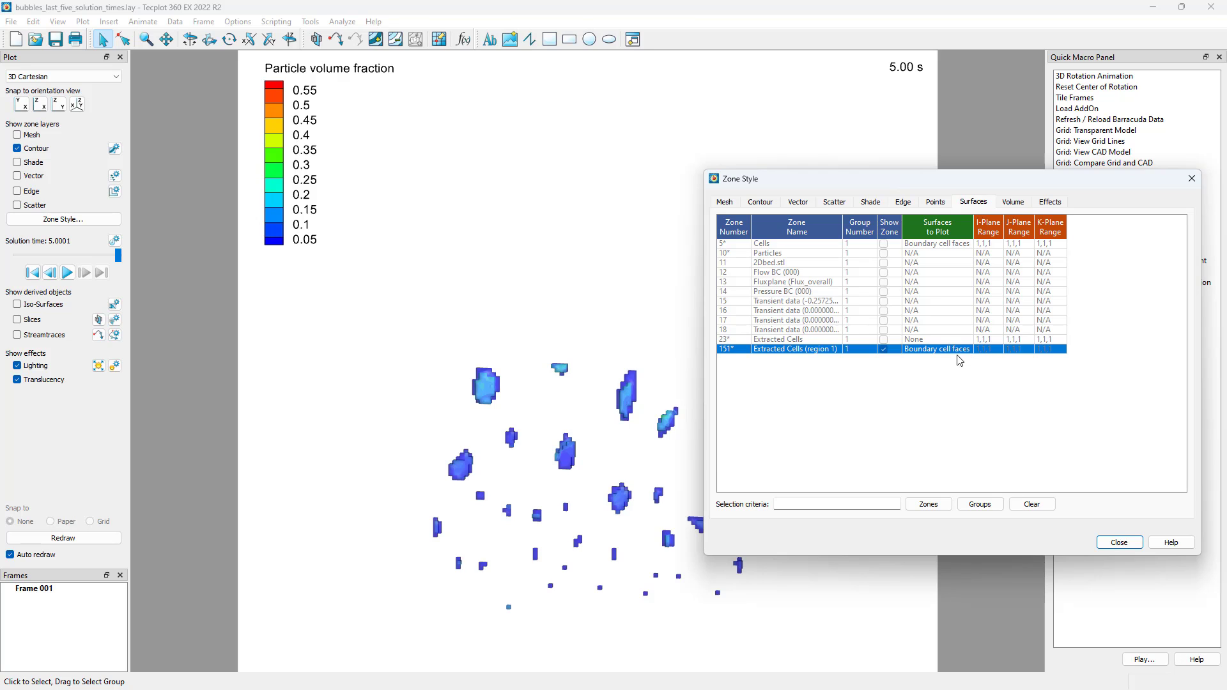
# - Change the contour variable of the extracted bubbles to bubble_diameter and close the contour details
pyautogui.doubleClick(279, 135)
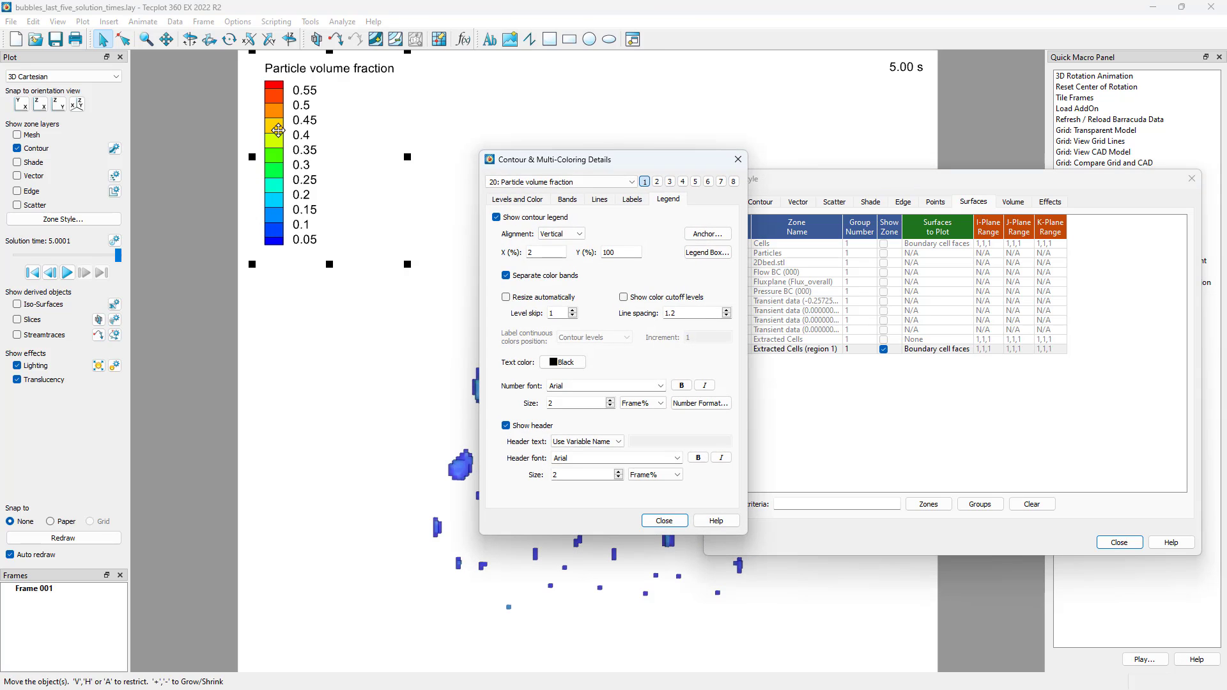
pyautogui.moveTo(615, 161); pyautogui.dragTo(196, 199)
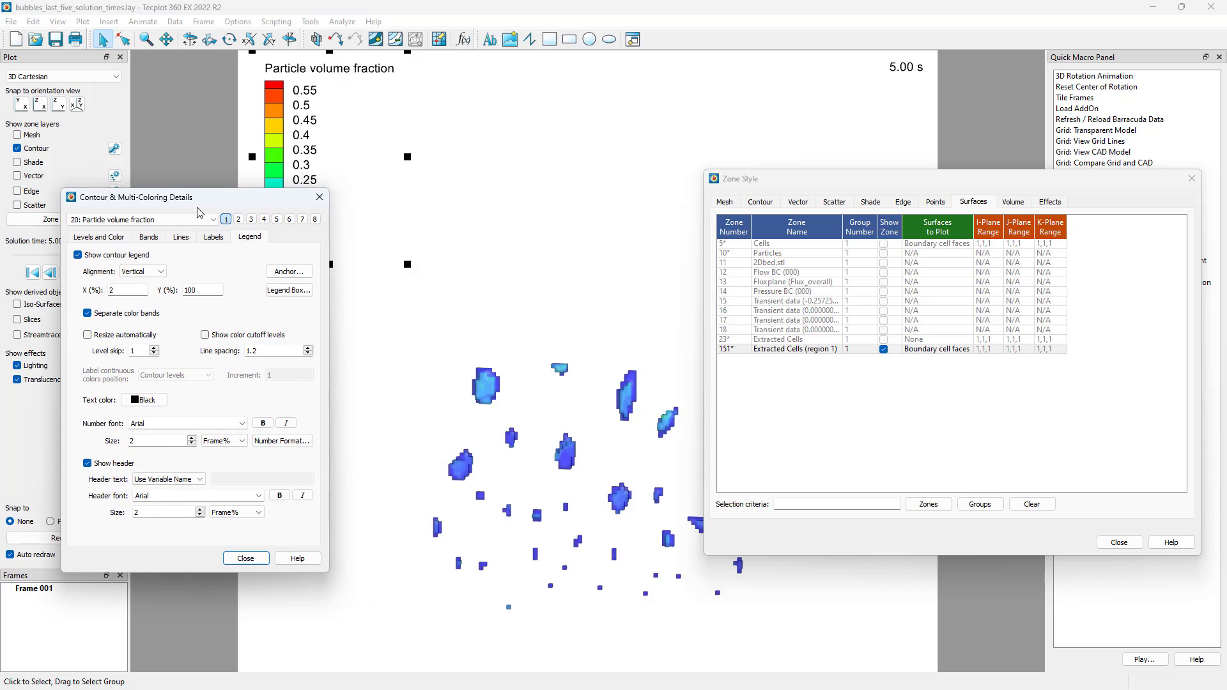
pyautogui.click(191, 220)
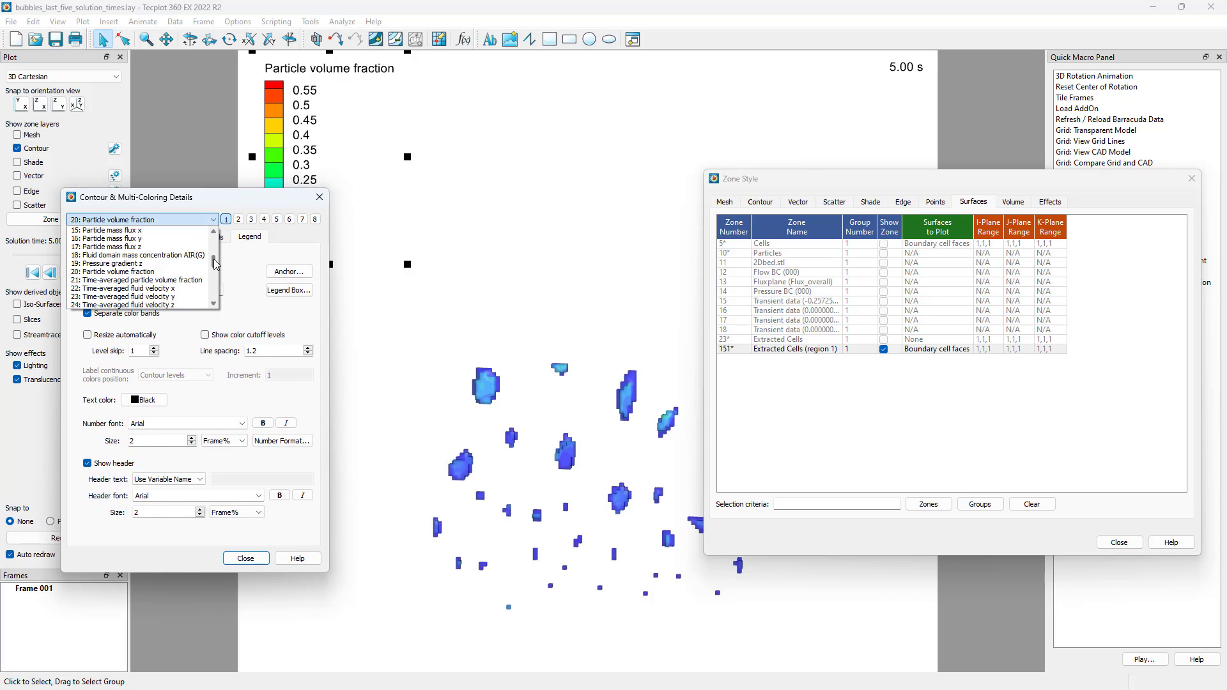
pyautogui.moveTo(214, 258); pyautogui.dragTo(216, 290)
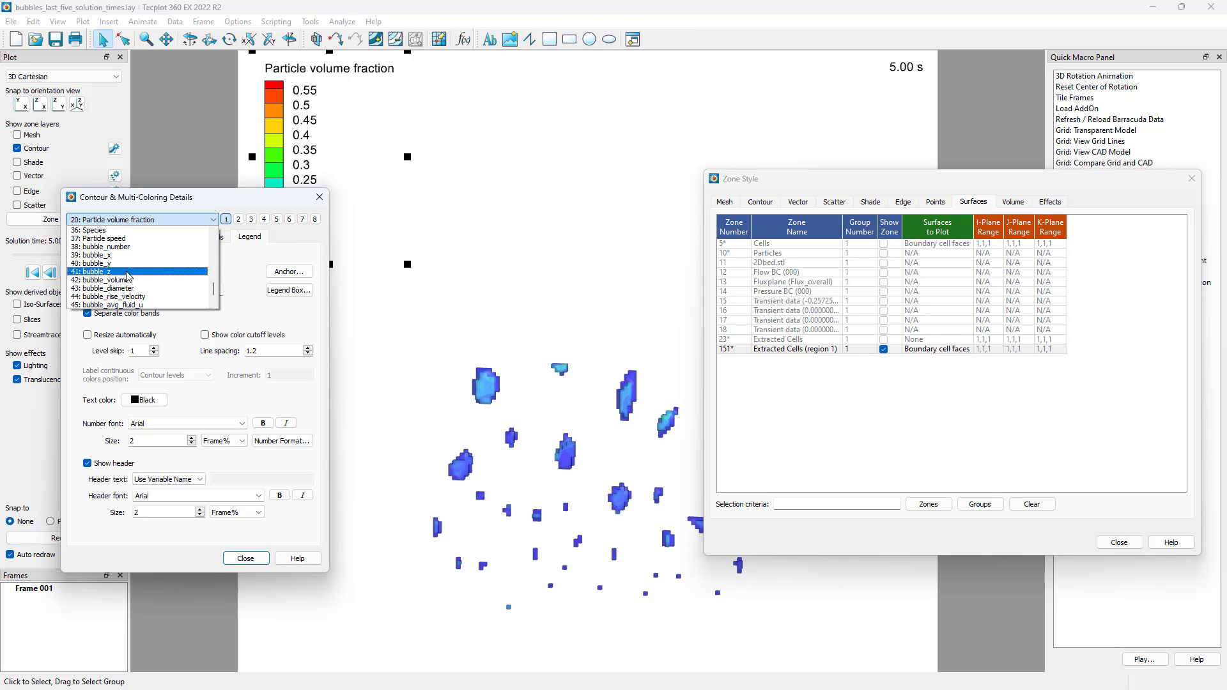
pyautogui.scroll(-1, 128, 277)
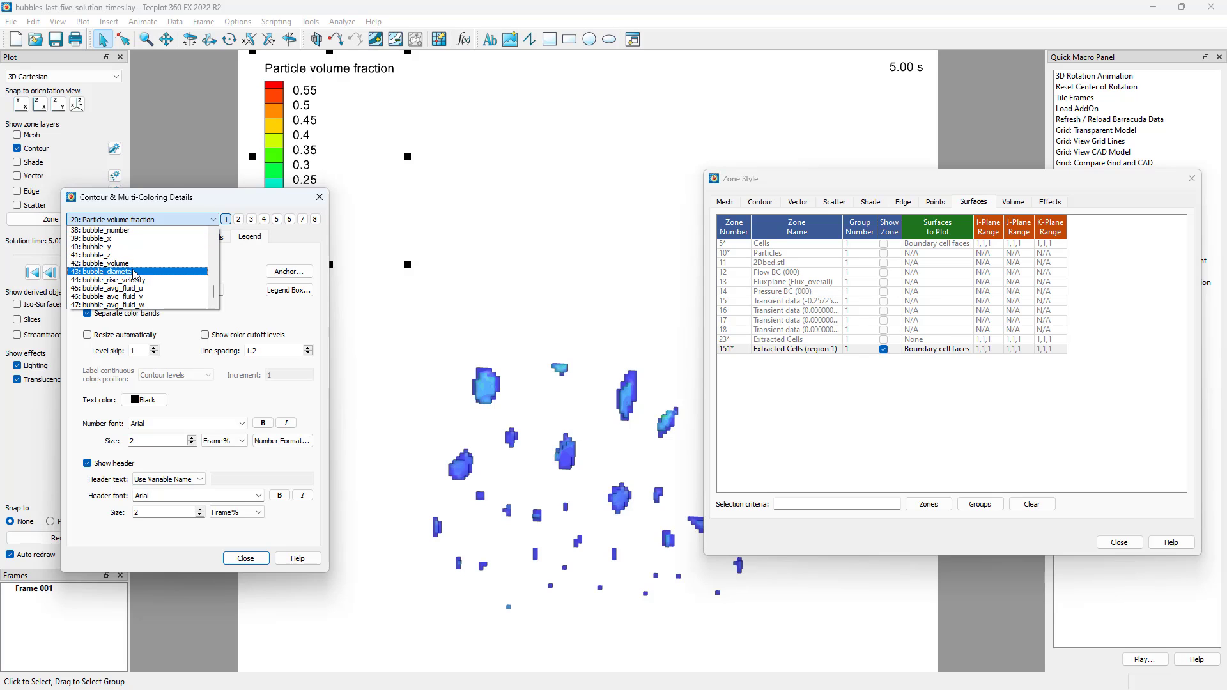
pyautogui.click(134, 272)
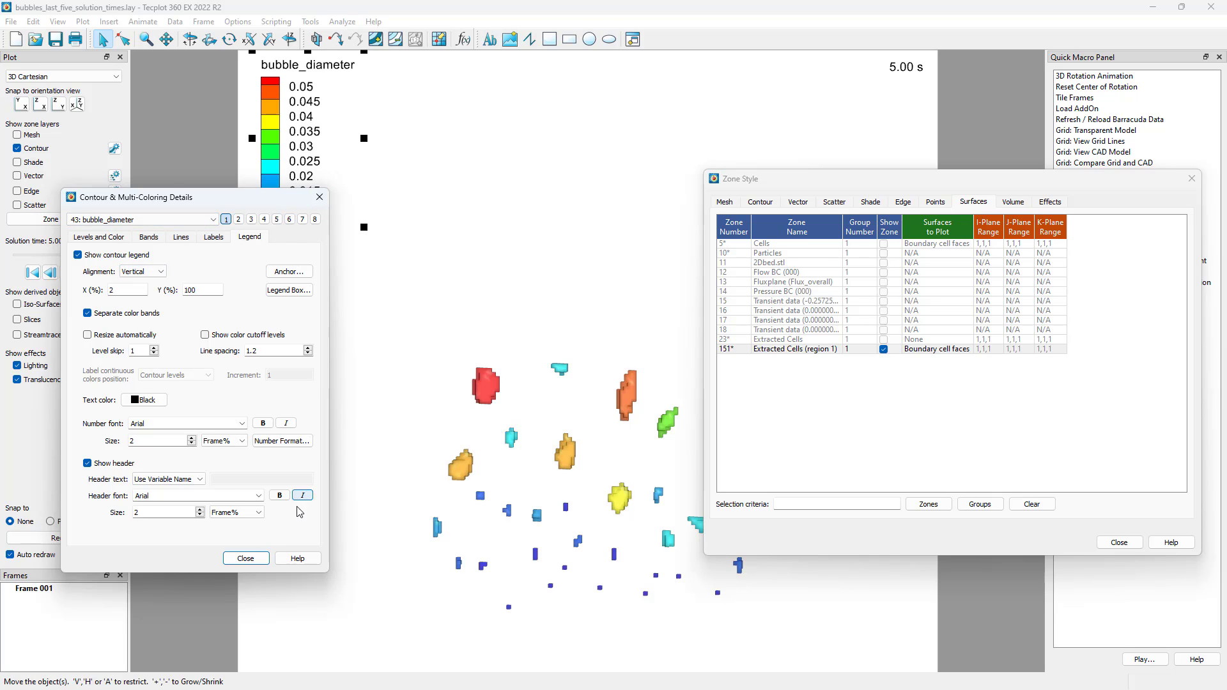
pyautogui.click(245, 558)
# - Show the 2Dbed.stl zone, enable shading for it, and turn on the Shade zone layer
pyautogui.moveTo(937, 190); pyautogui.dragTo(1019, 182)
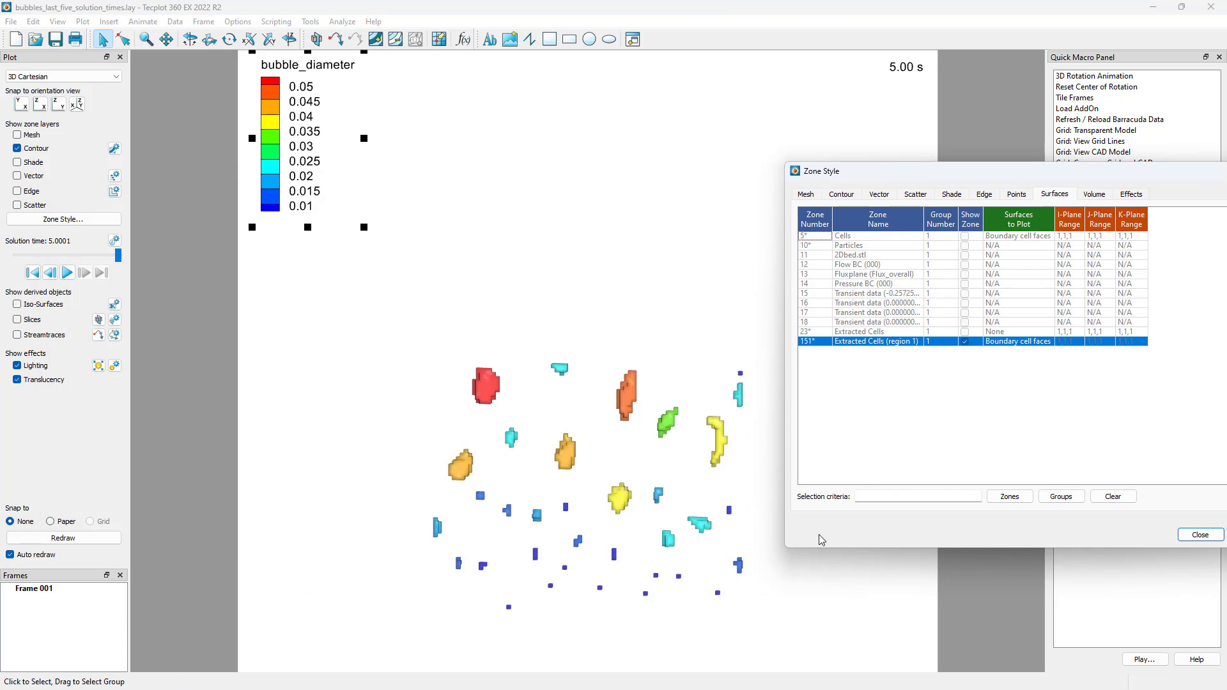
pyautogui.click(808, 196)
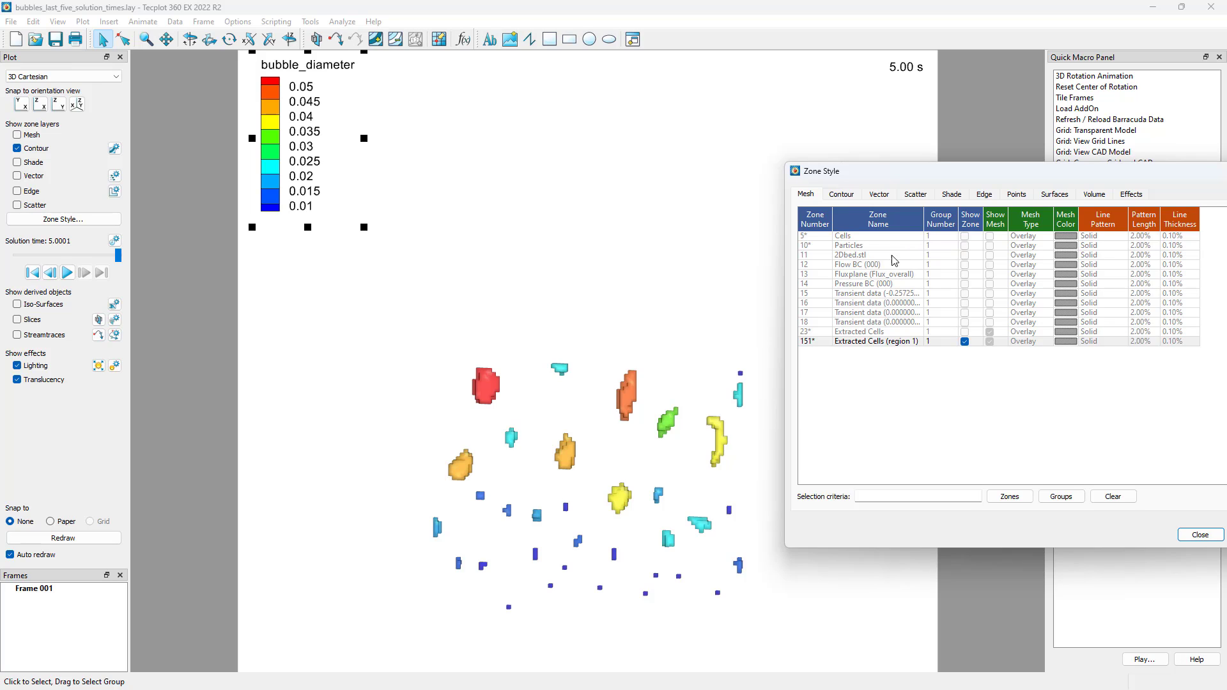
pyautogui.click(965, 256)
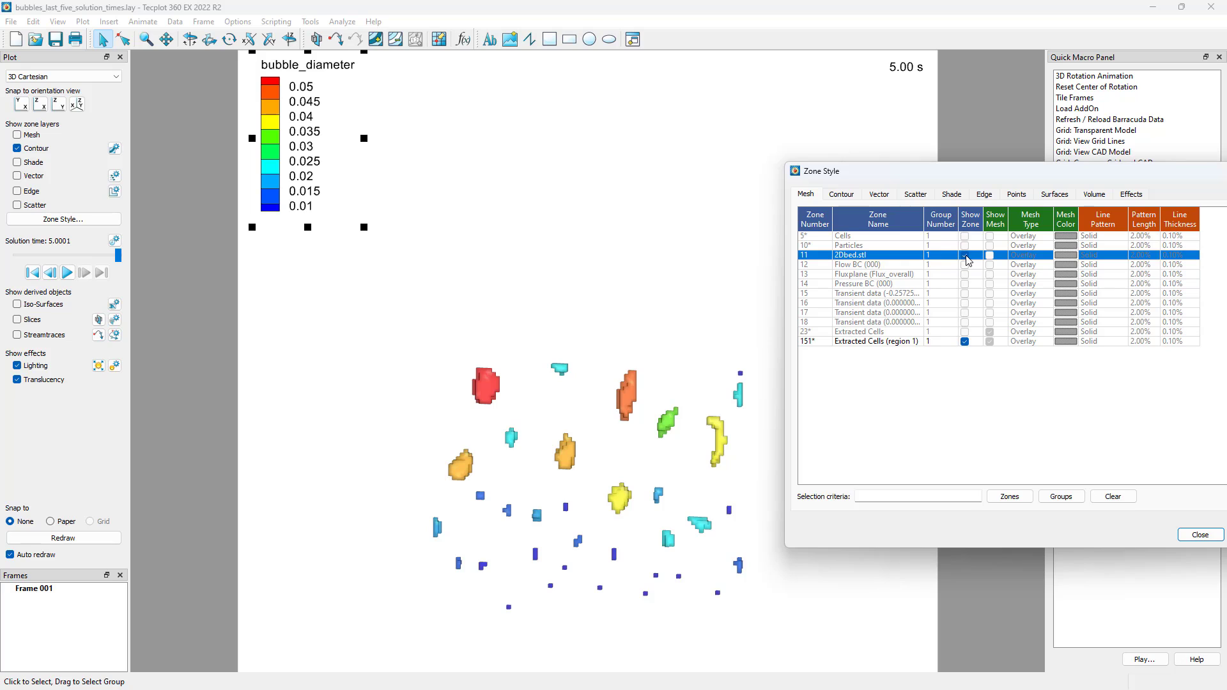
pyautogui.click(951, 195)
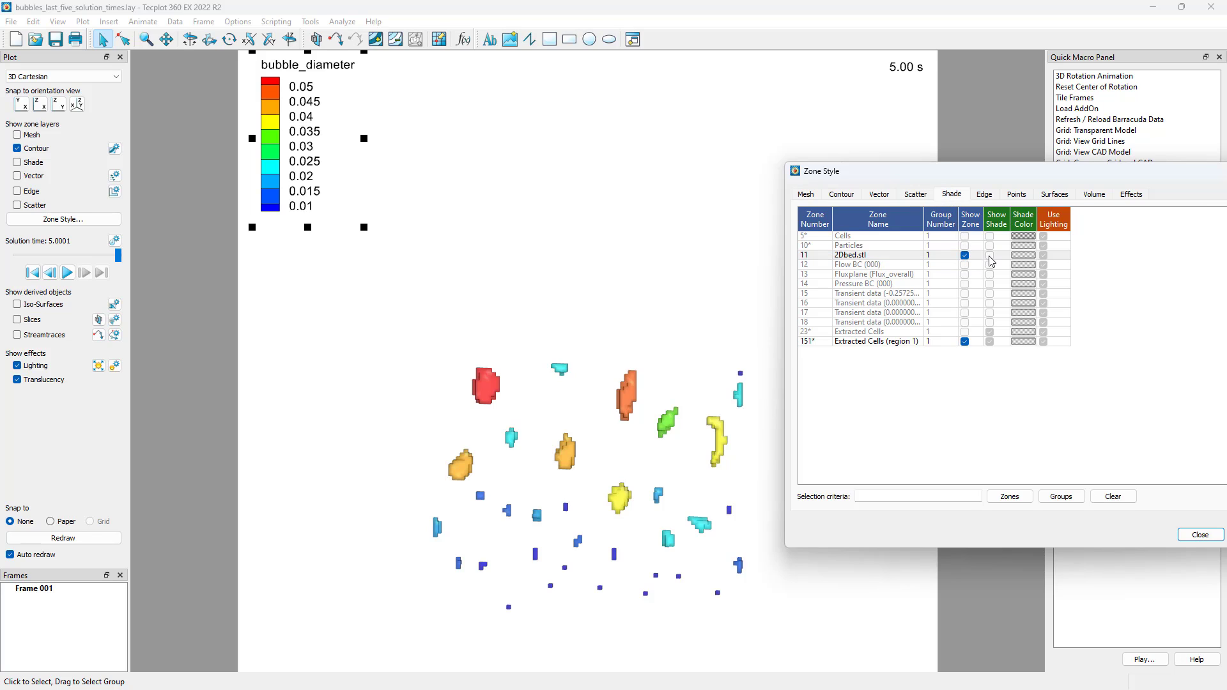
pyautogui.click(990, 256)
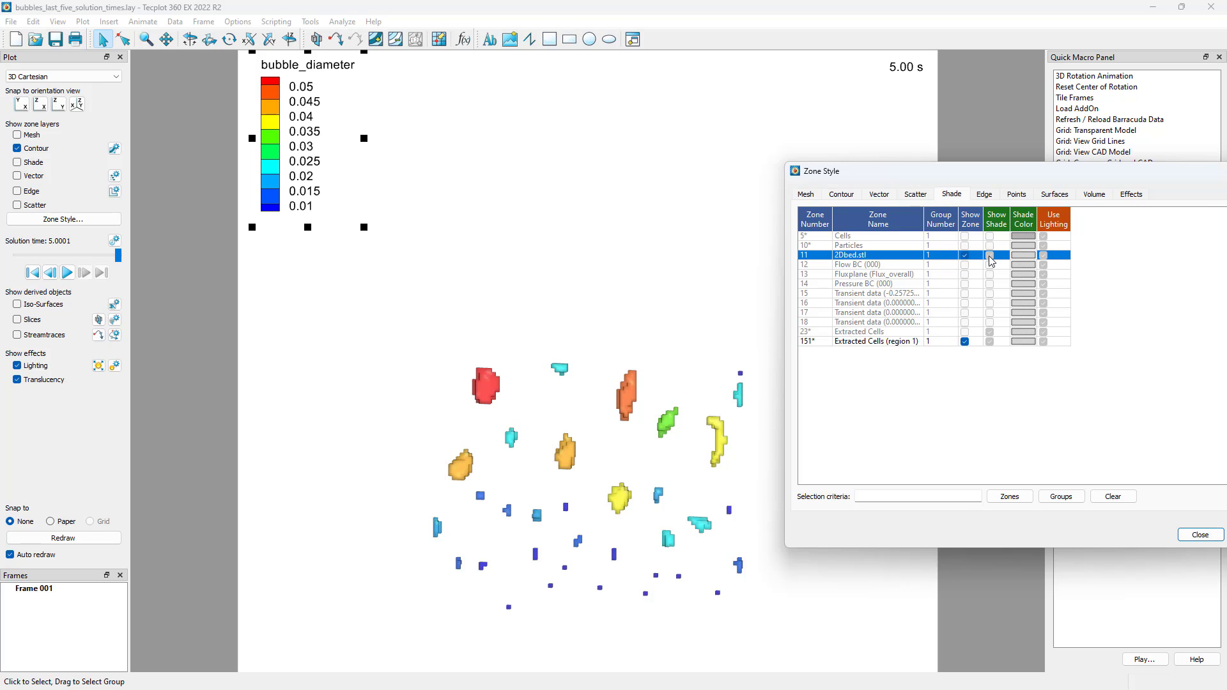
pyautogui.click(22, 163)
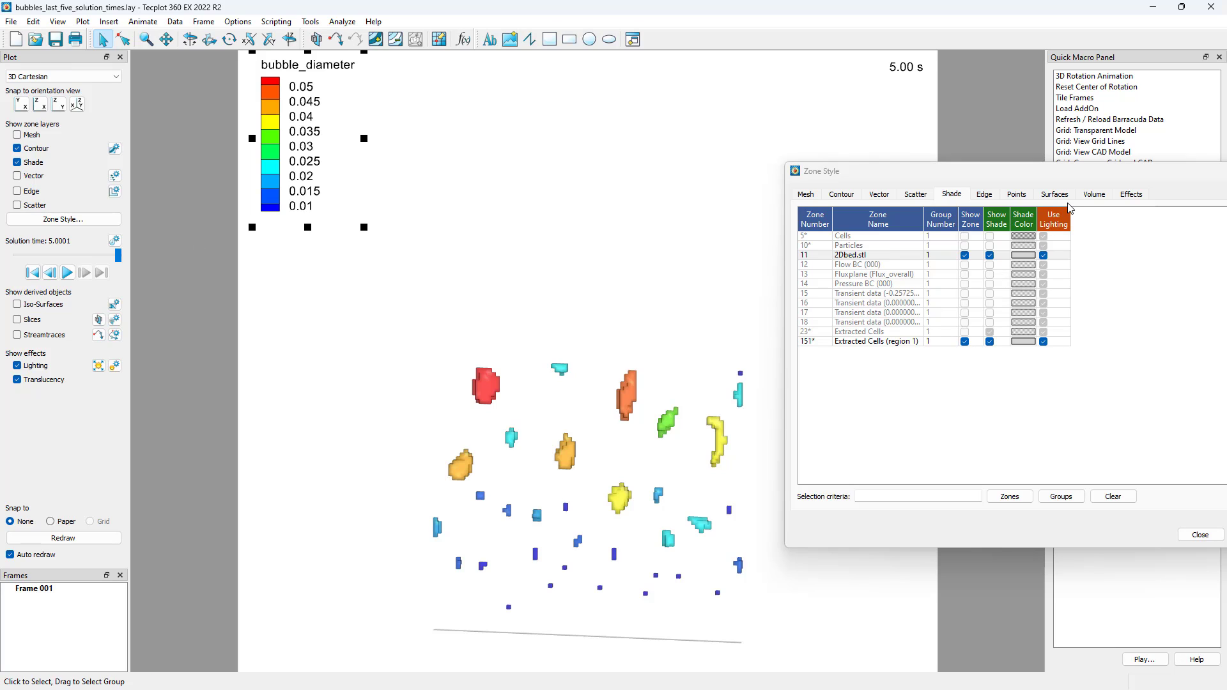
# - Disable value blanking for the 2Dbed.stl zone and surface translucency for the Extracted Cells (region 1) zone
pyautogui.click(1130, 196)
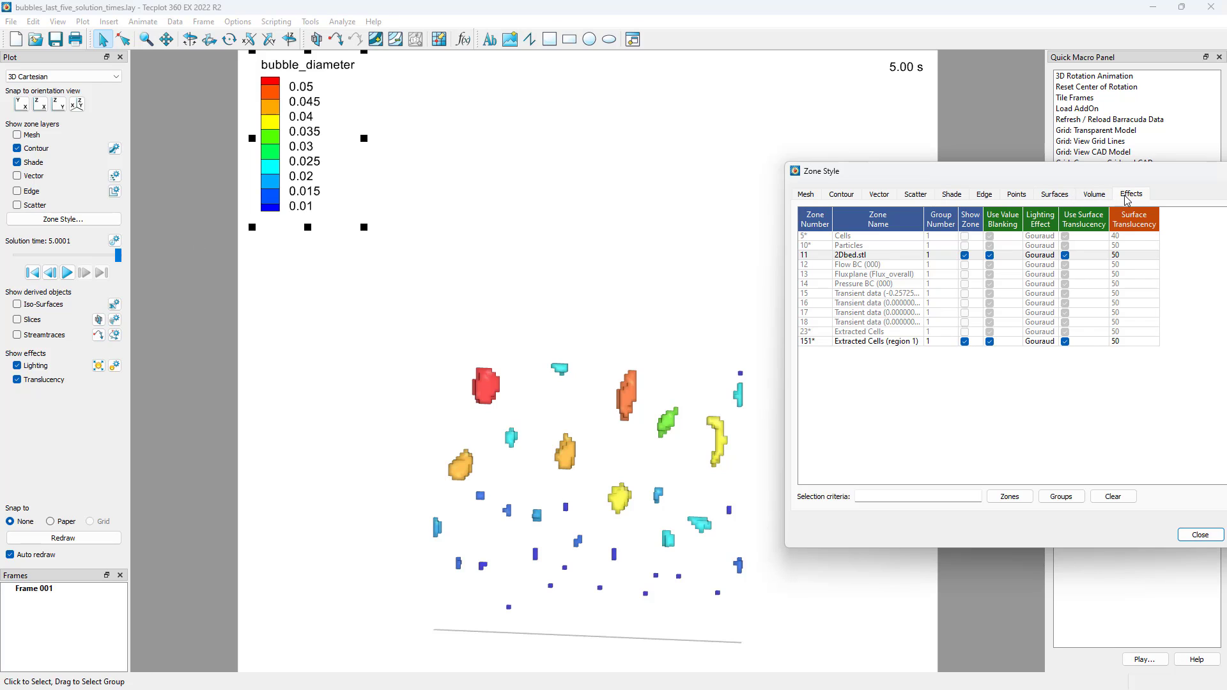
pyautogui.click(990, 256)
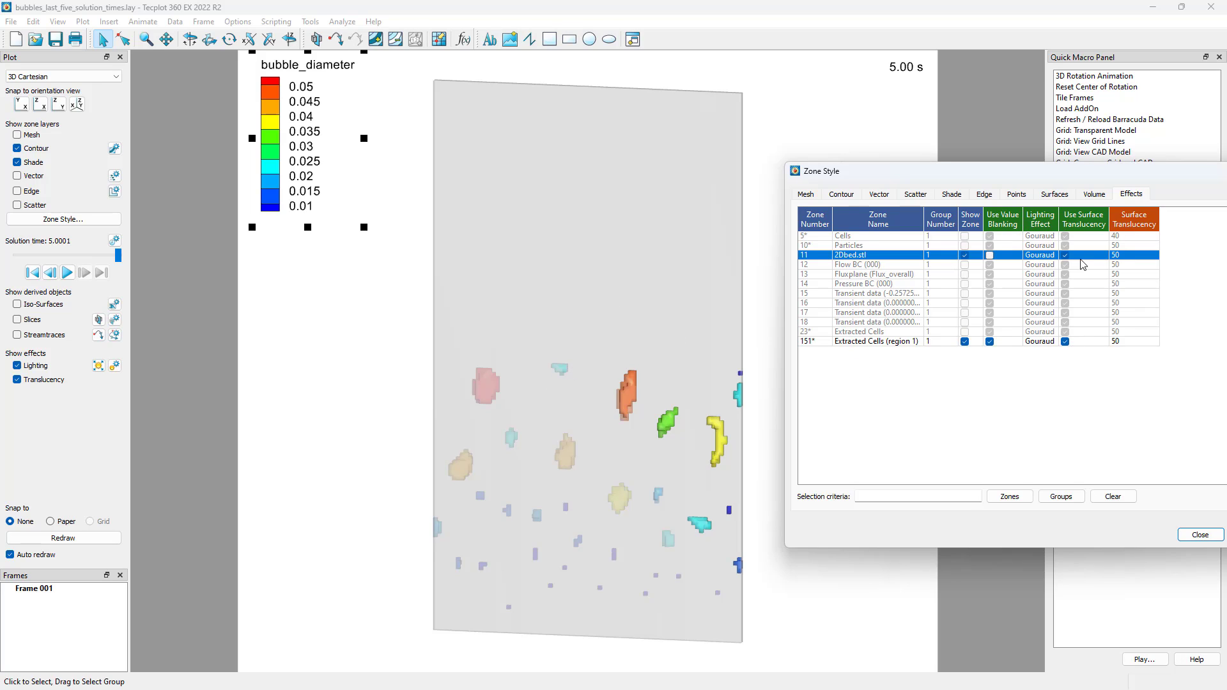
pyautogui.click(1064, 342)
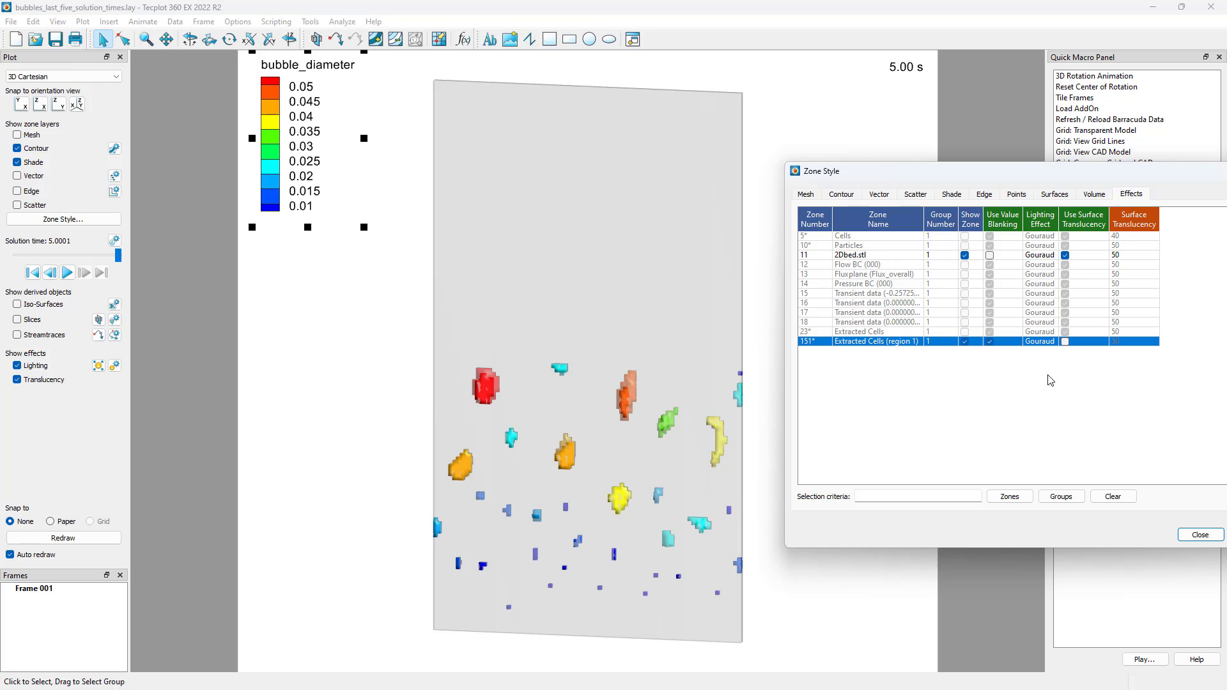
# - Set the surface translucency of the 2Dbed.stl zone to 80 and close the zone style settings
pyautogui.click(596, 225)
pyautogui.rightClick(596, 225)
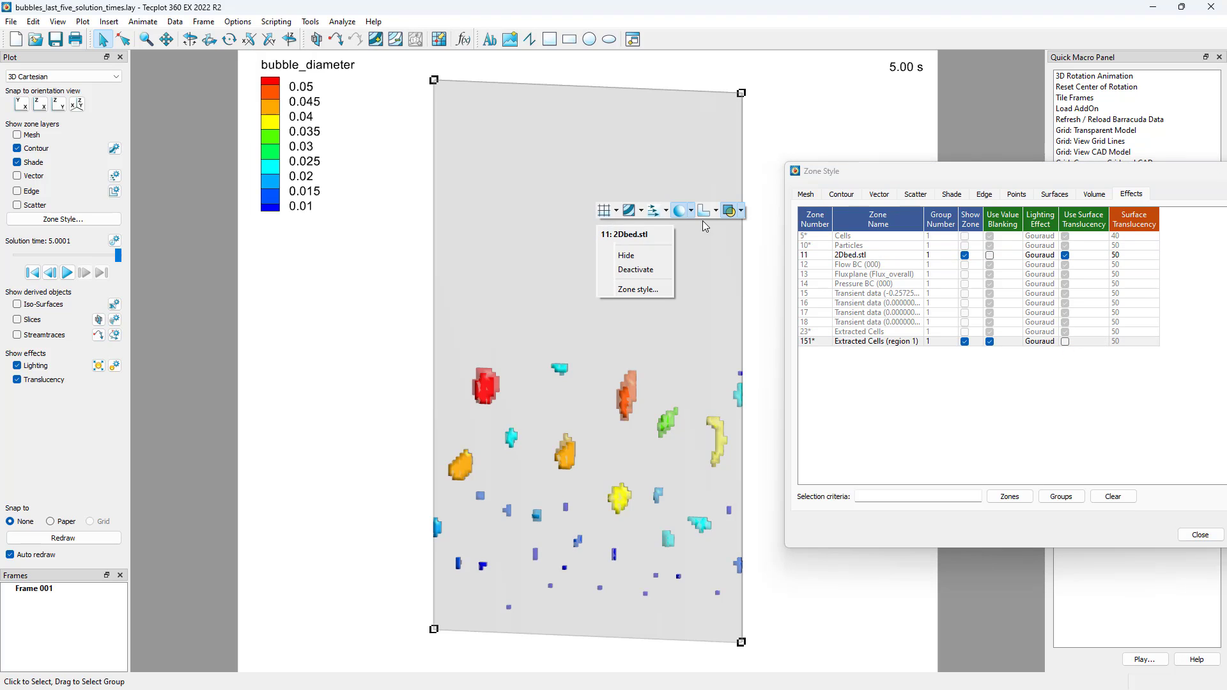
pyautogui.click(741, 211)
pyautogui.click(741, 211)
pyautogui.click(757, 333)
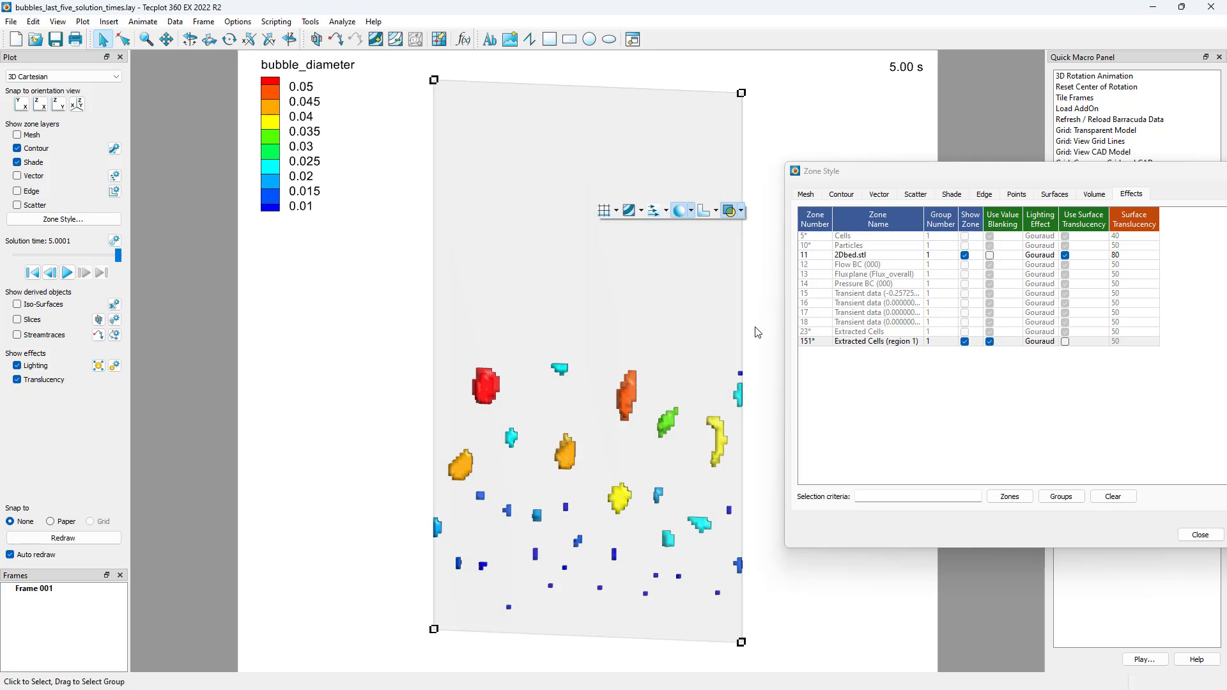
pyautogui.click(386, 352)
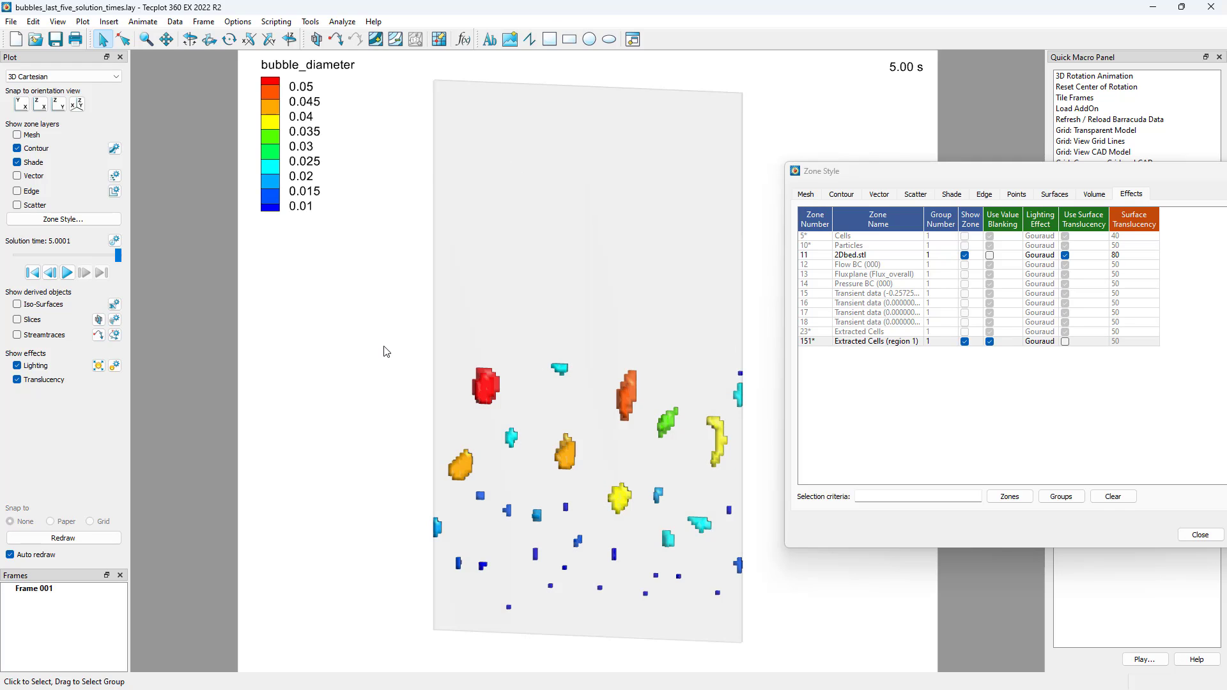
pyautogui.click(1199, 534)
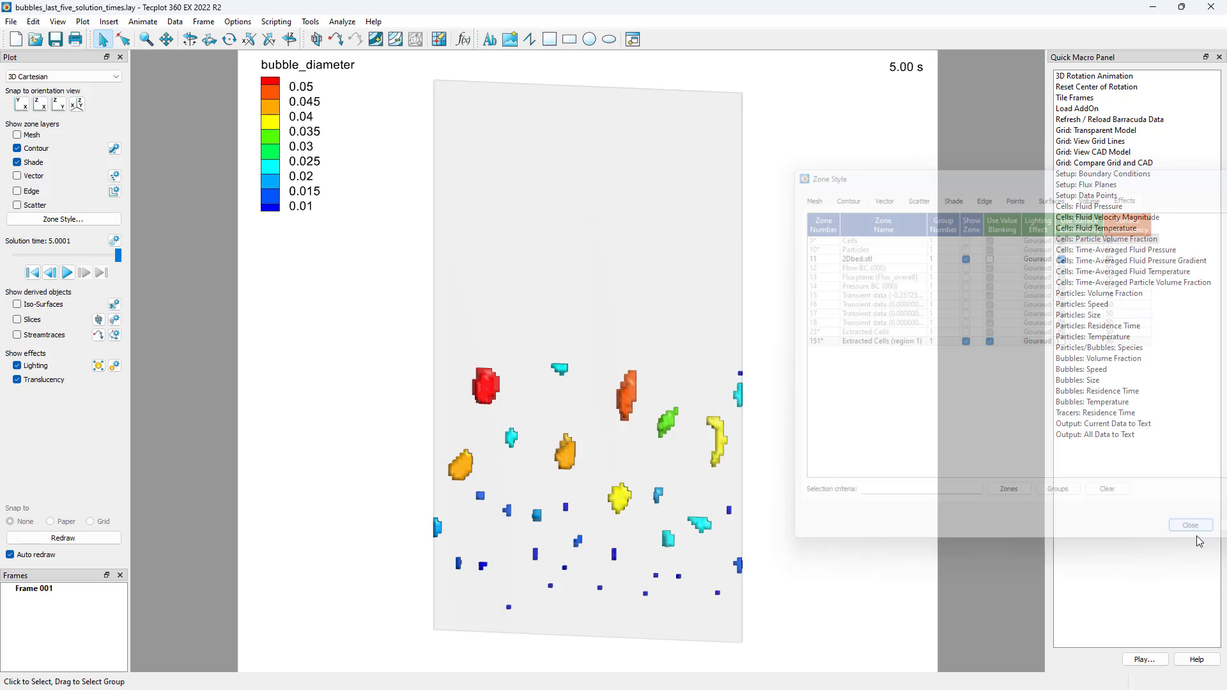
# - Return to the first solution time and step the bubble_diameter plot forward to the last one at 5.00 s
pyautogui.click(33, 274)
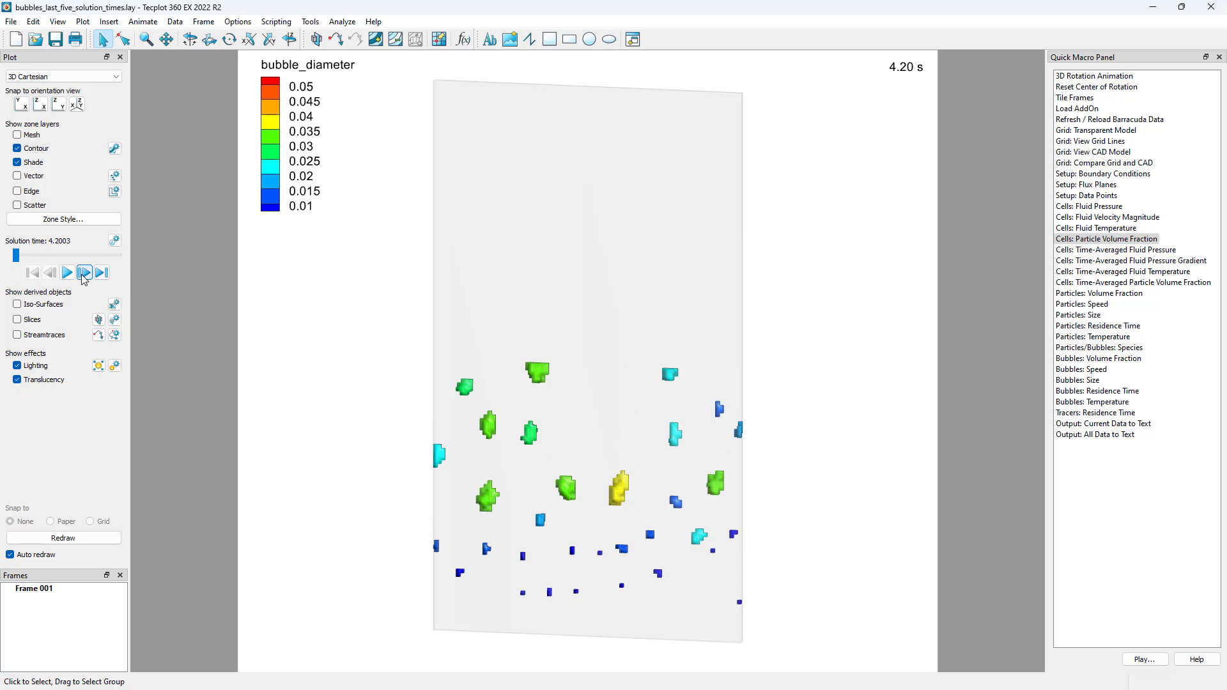
pyautogui.click(84, 274)
pyautogui.click(83, 274)
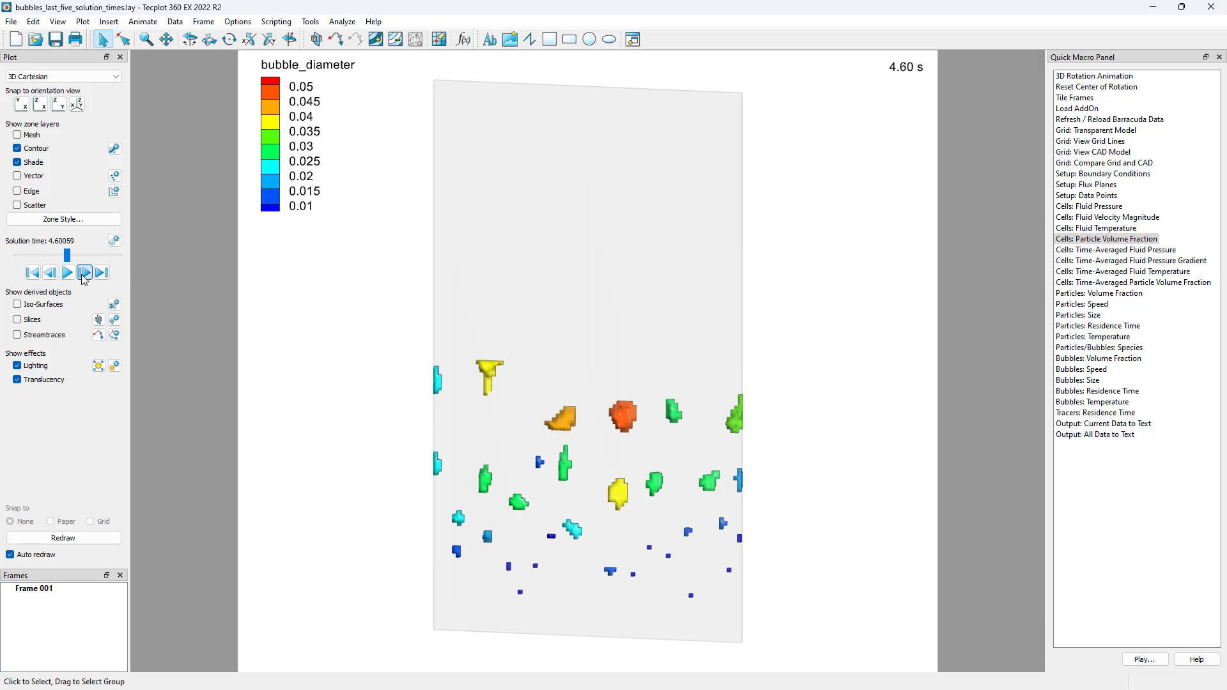
pyautogui.click(84, 274)
pyautogui.click(84, 273)
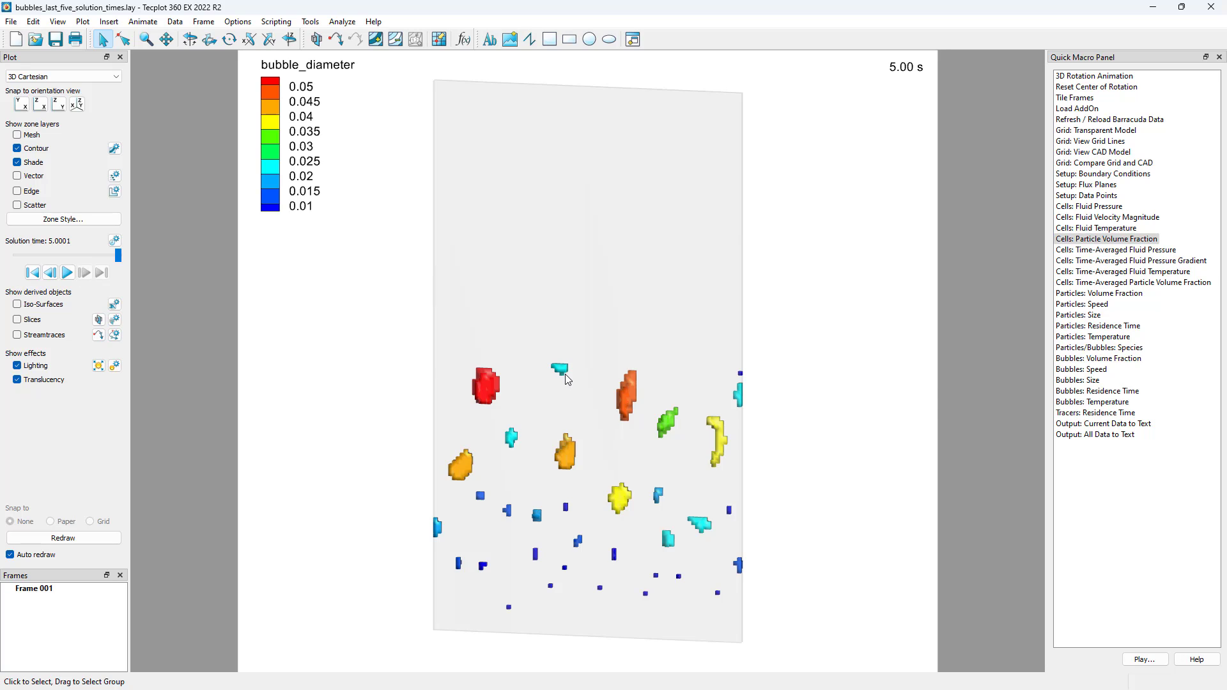
# - Duplicate the bubble_diameter frame and tile the two frames side by side
pyautogui.click(938, 391)
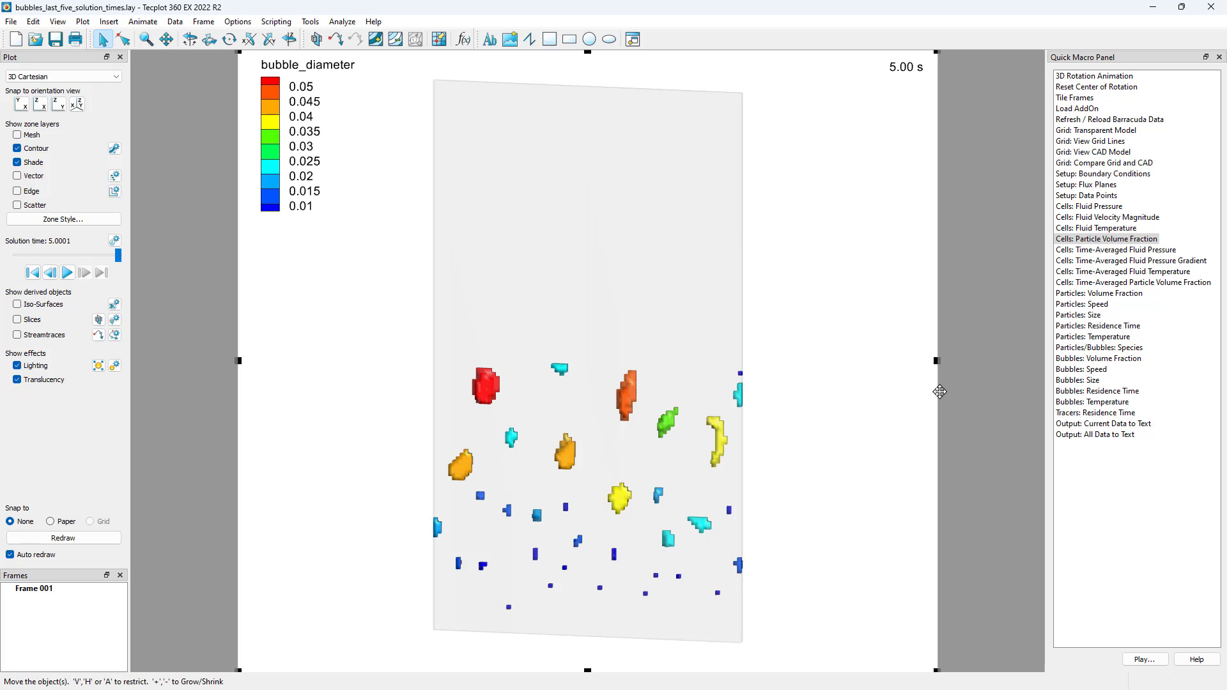
pyautogui.hotkey('ctrl', 'v')
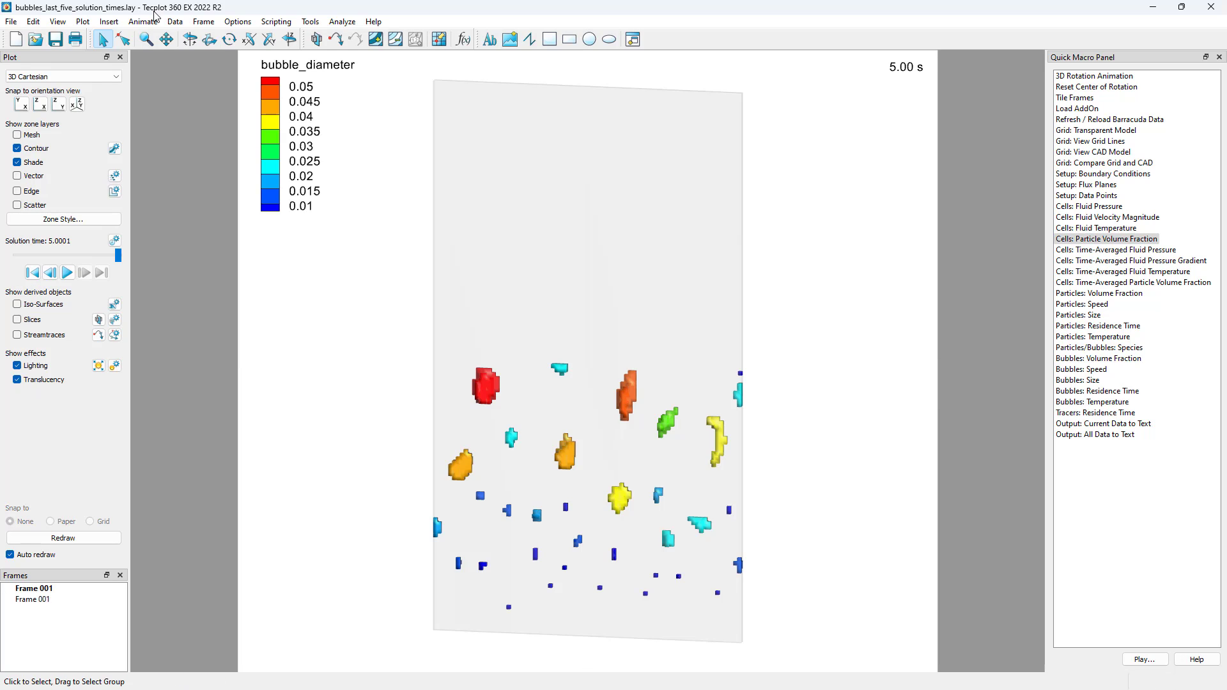
pyautogui.click(203, 21)
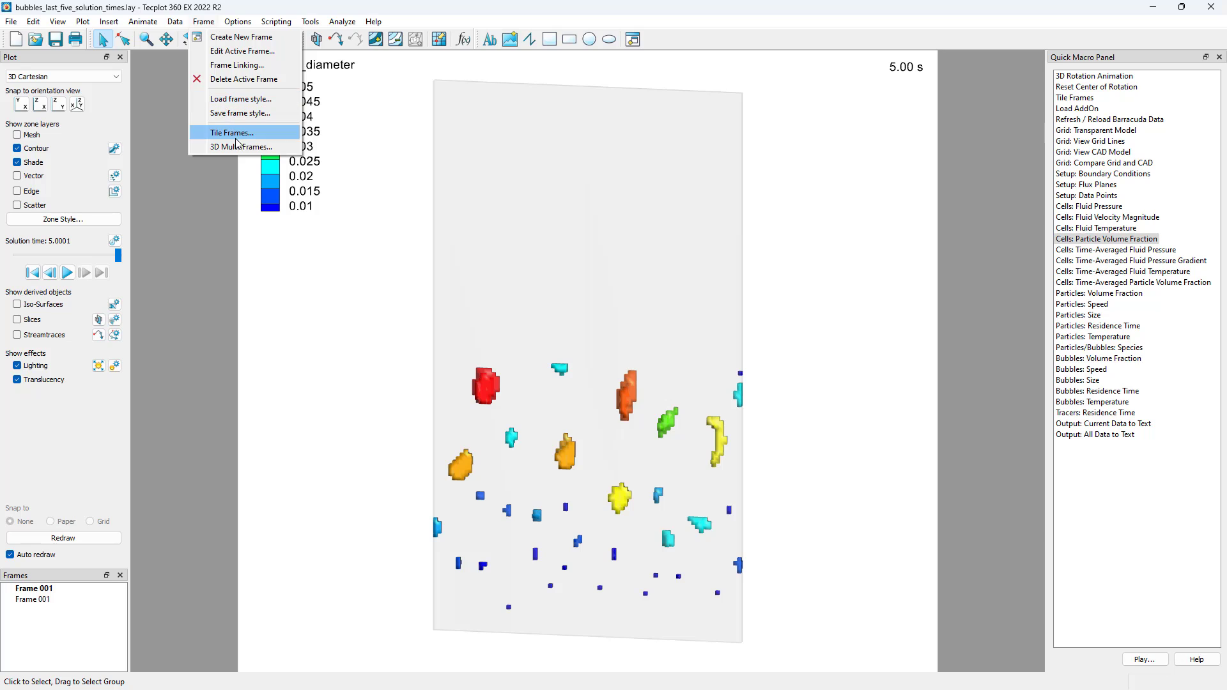
pyautogui.click(236, 136)
pyautogui.click(591, 354)
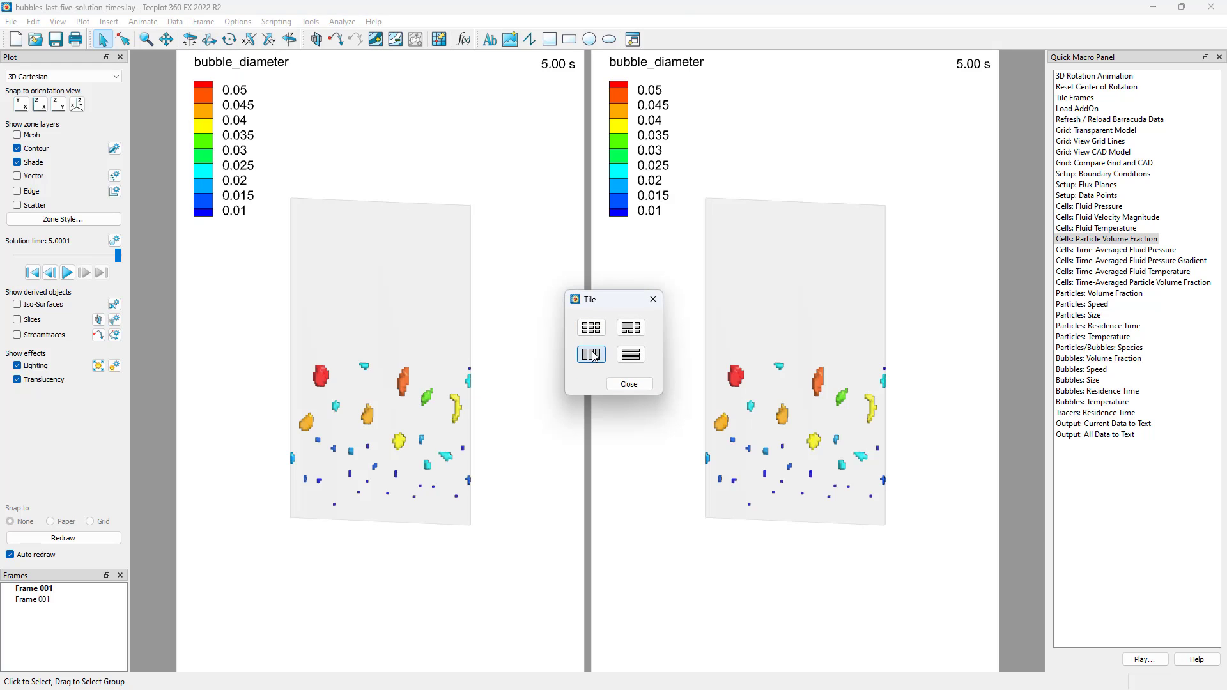
pyautogui.click(629, 384)
# - Link solution time and 3D plot view between frames and apply the links to all frames of group 1
pyautogui.click(204, 21)
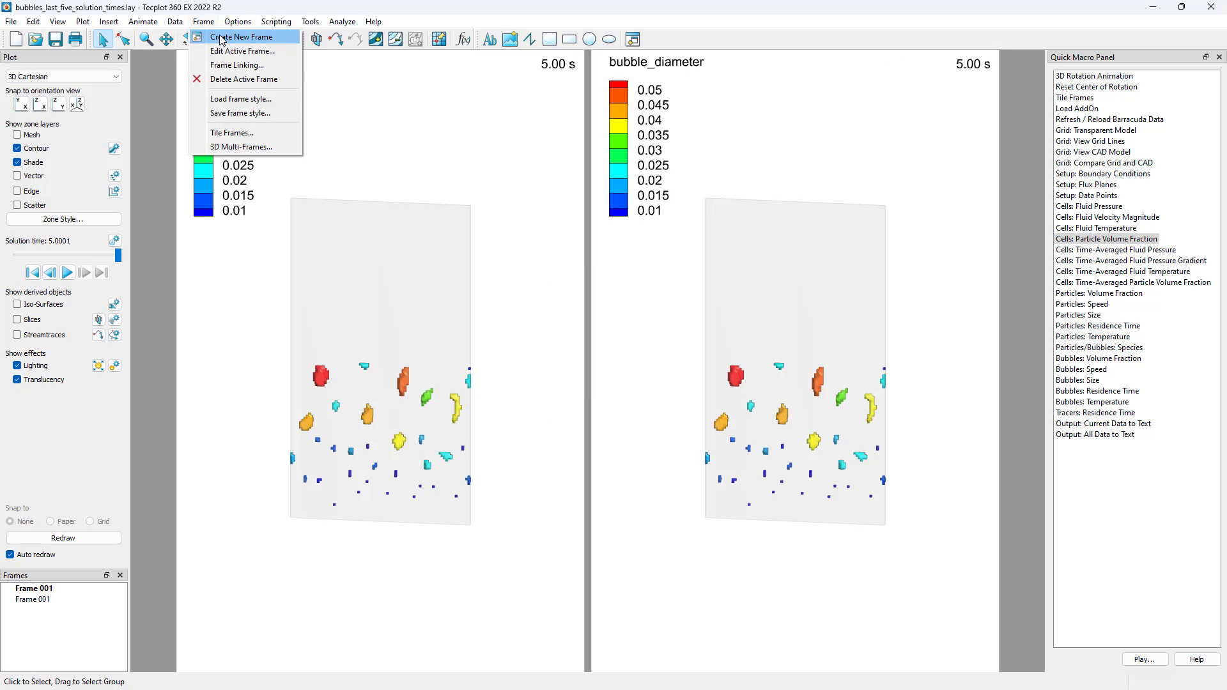
pyautogui.click(228, 65)
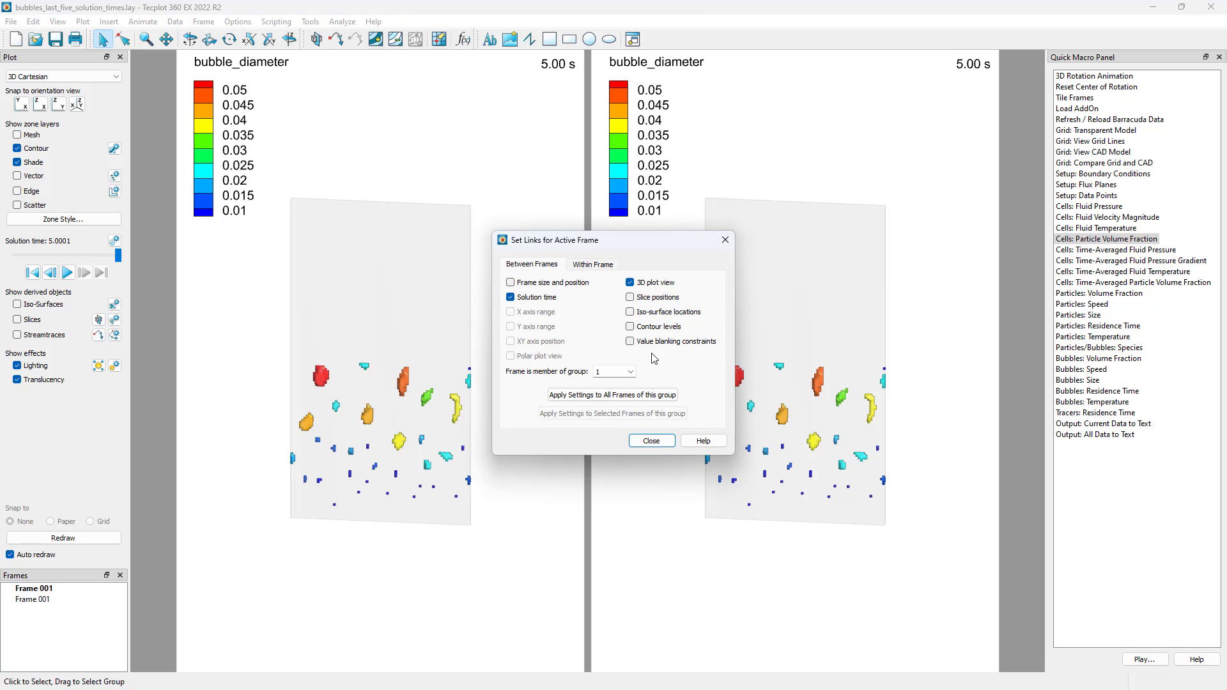
pyautogui.click(651, 394)
pyautogui.click(651, 441)
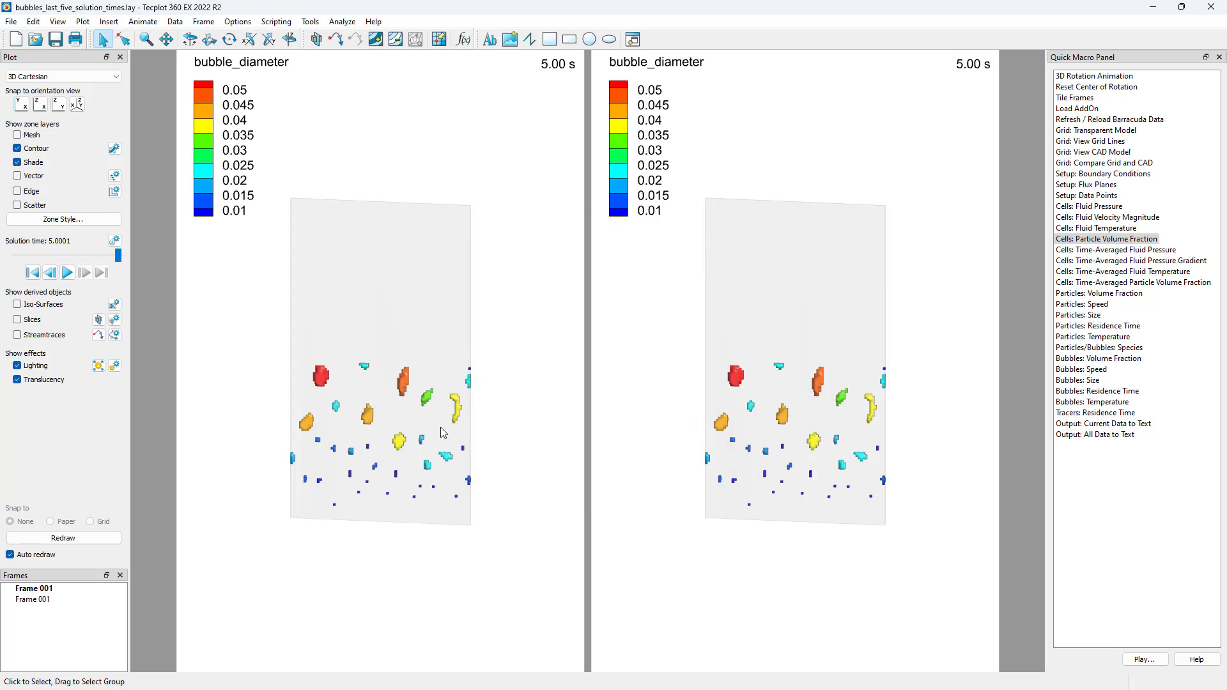
# - Change the contour variable of the right-hand frame to bubble_rise_velocity and close the contour details
pyautogui.scroll(5, 389, 298)
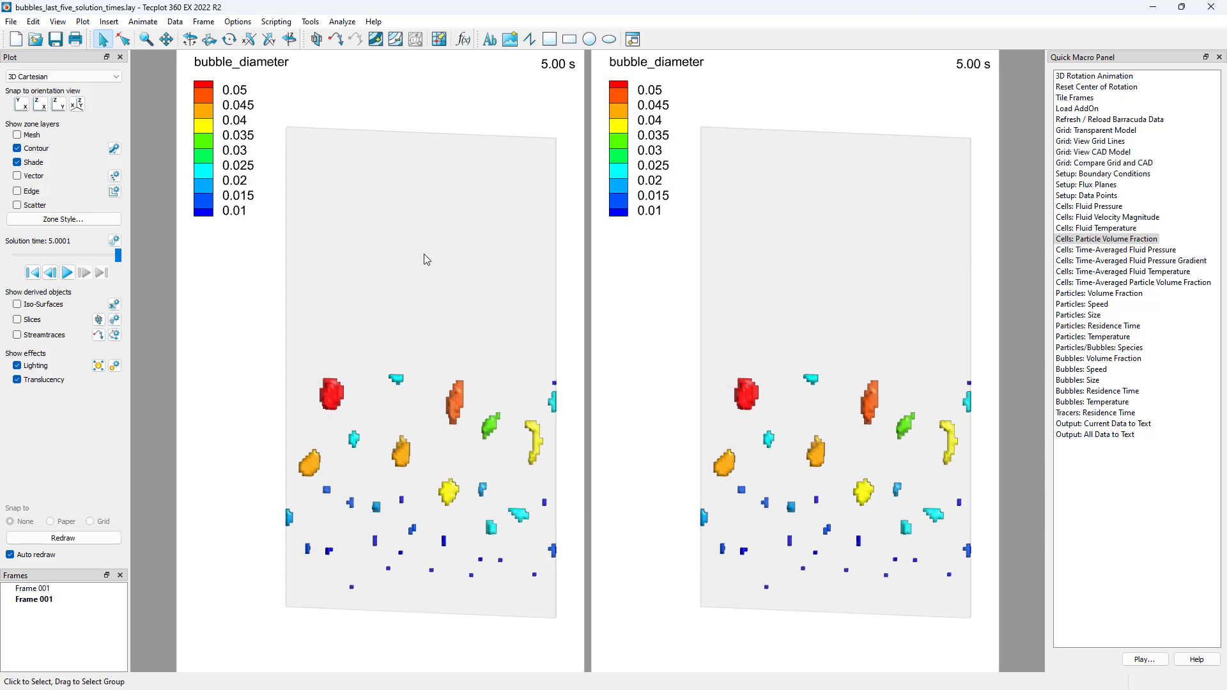
pyautogui.scroll(1, 424, 262)
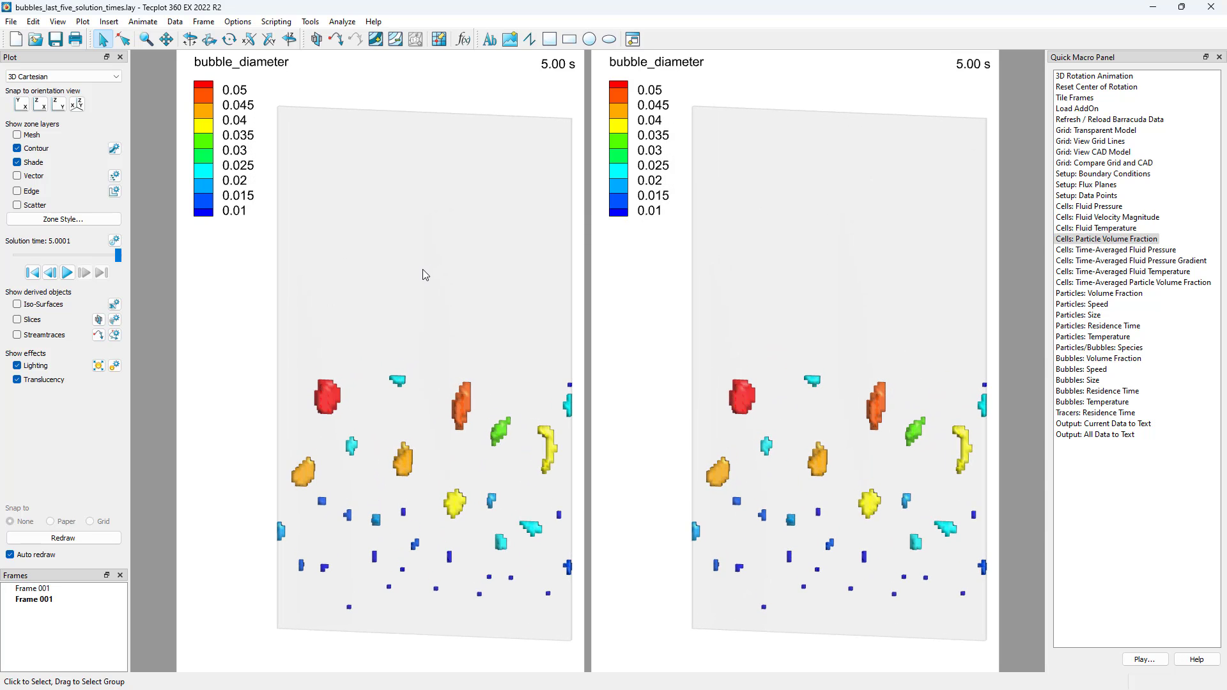
pyautogui.doubleClick(636, 135)
pyautogui.click(217, 225)
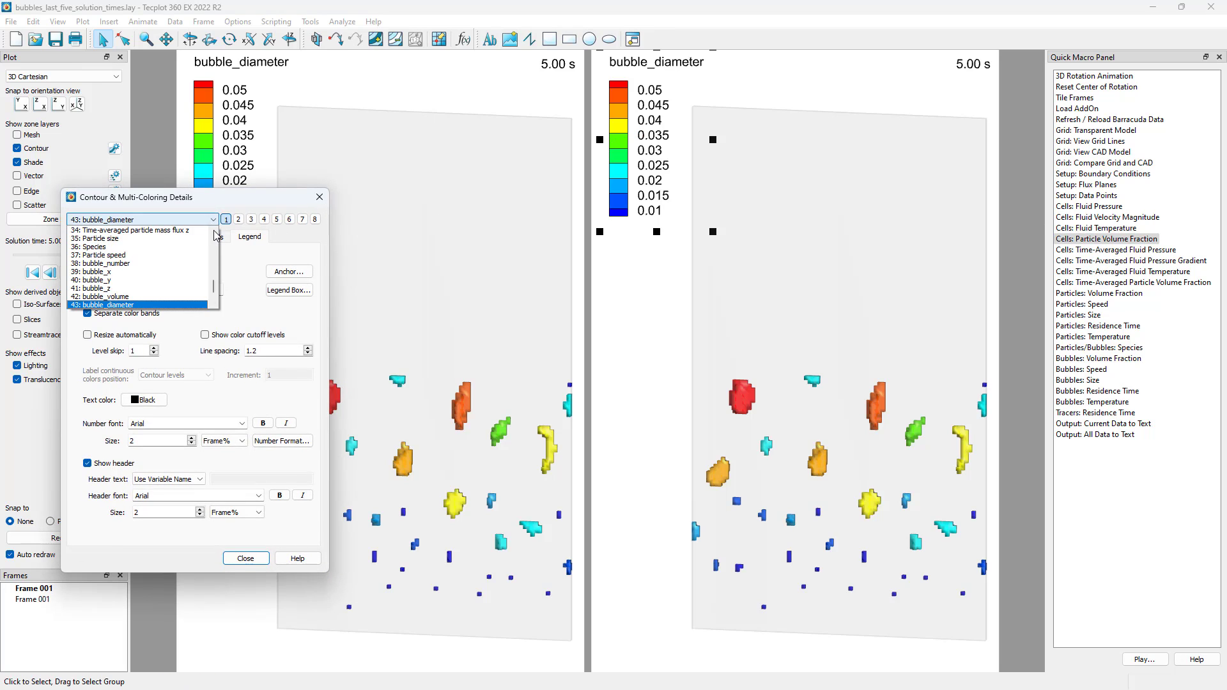
pyautogui.scroll(-2, 218, 288)
pyautogui.click(154, 280)
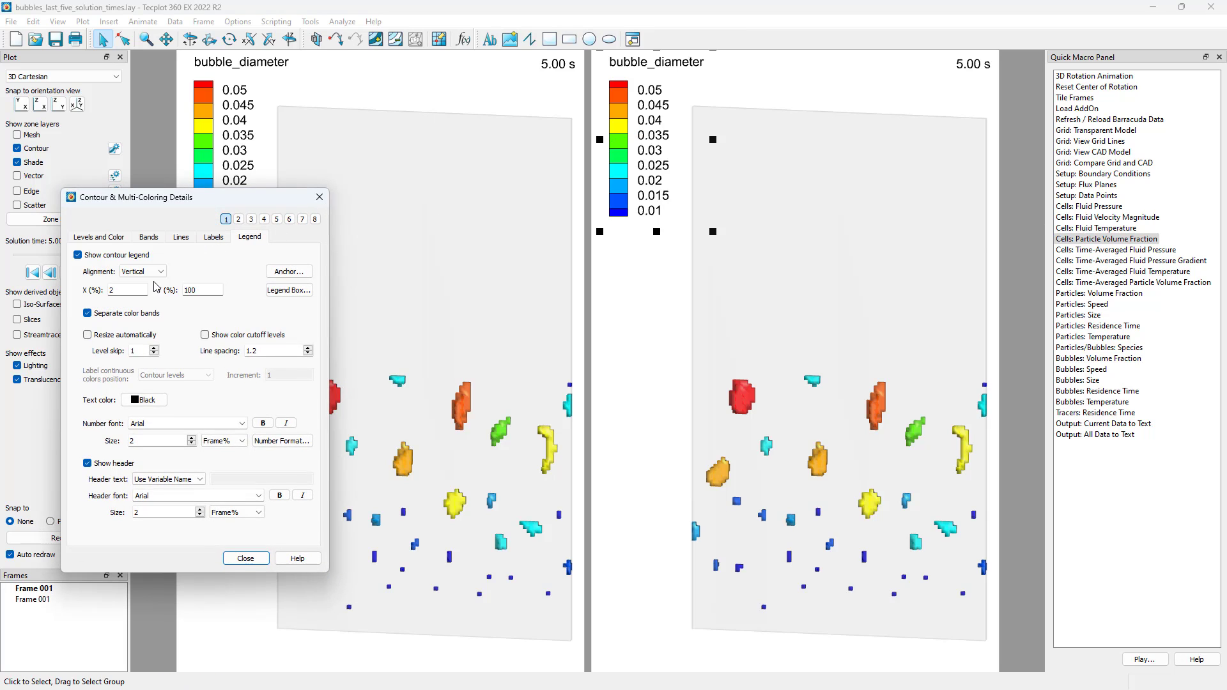
pyautogui.click(248, 557)
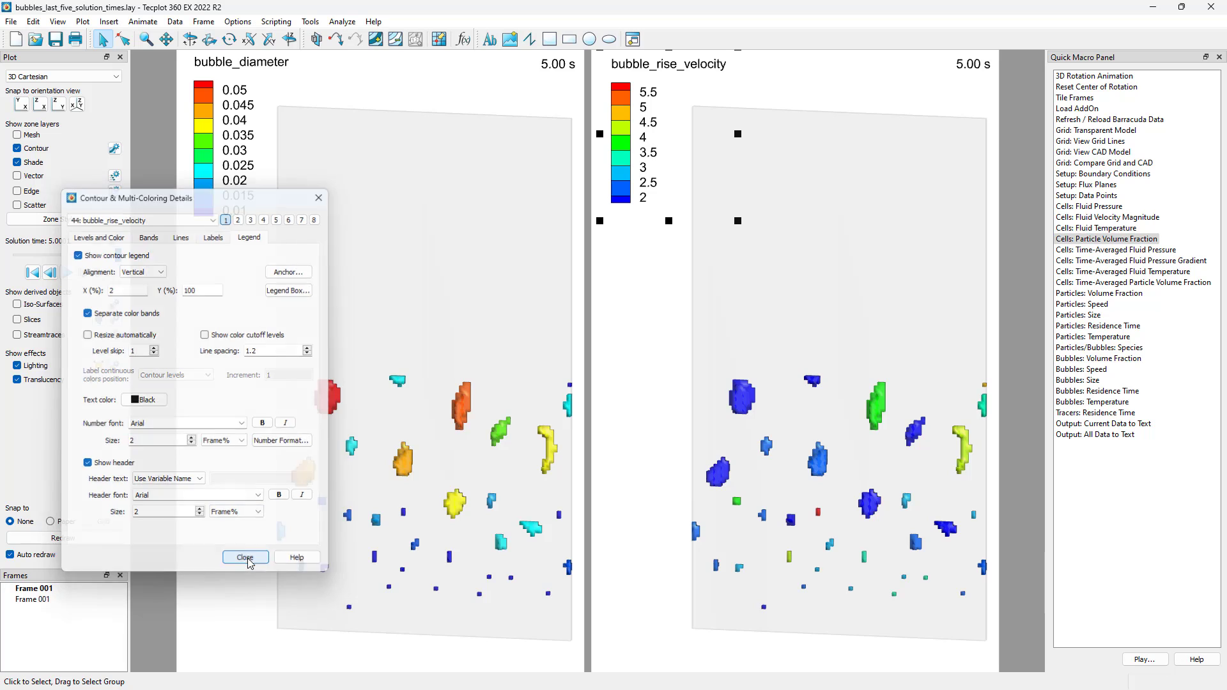
# - Step both linked frames through the solution times from 4.20 s to 5.00 s to compare bubble diameter and rise velocity
pyautogui.click(85, 273)
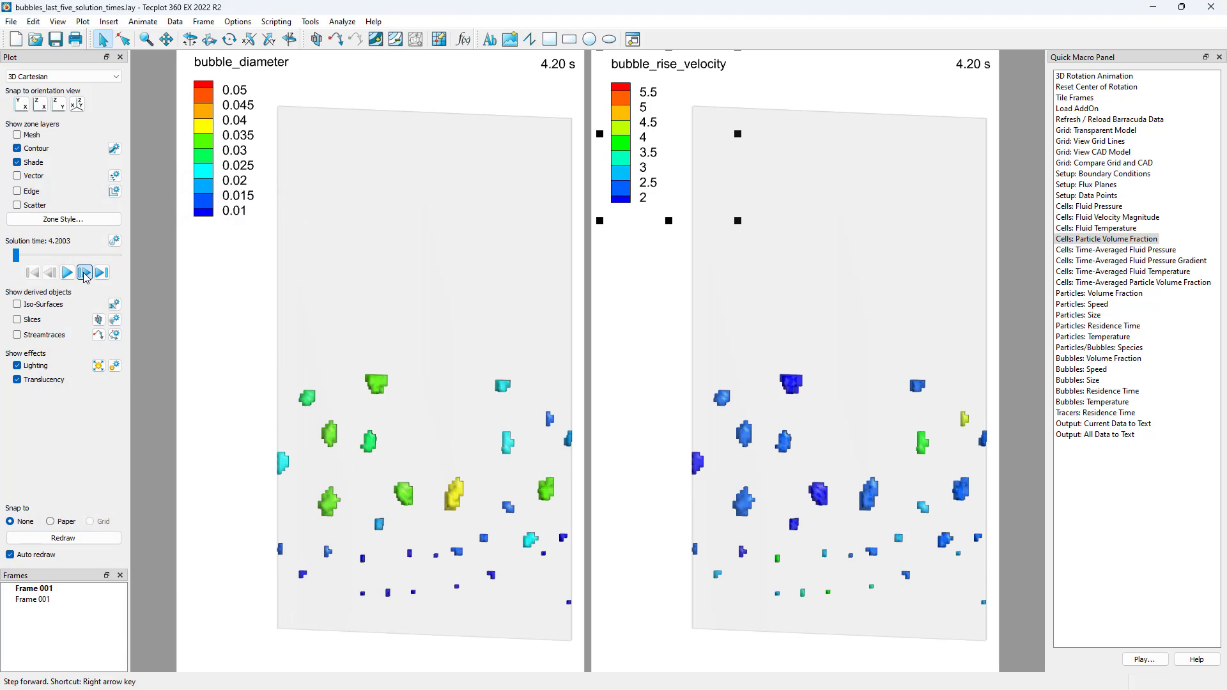
pyautogui.click(85, 273)
pyautogui.click(85, 273)
pyautogui.click(85, 273)
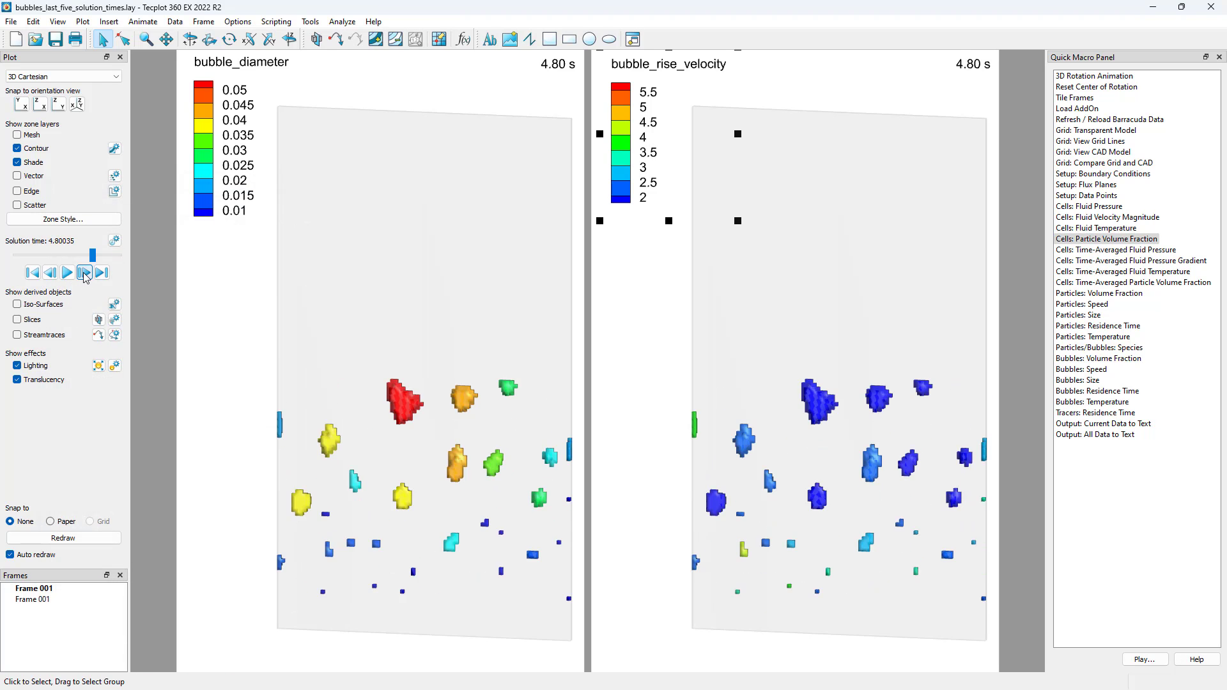
pyautogui.click(84, 273)
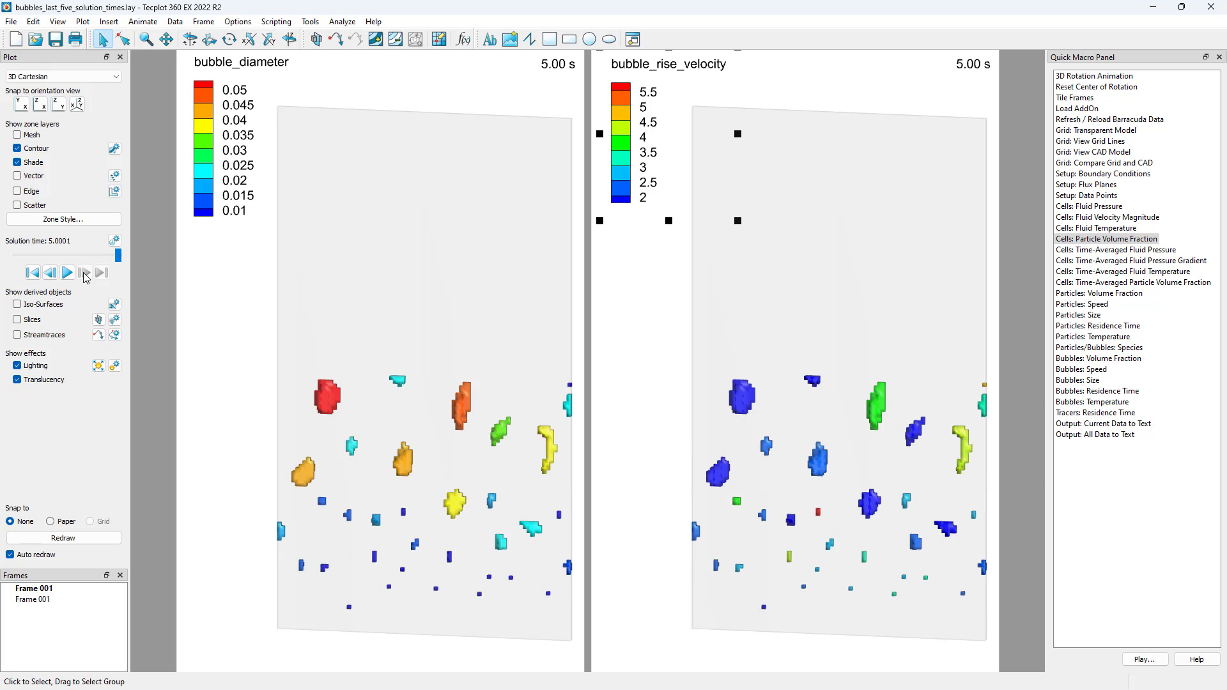
pyautogui.click(230, 453)
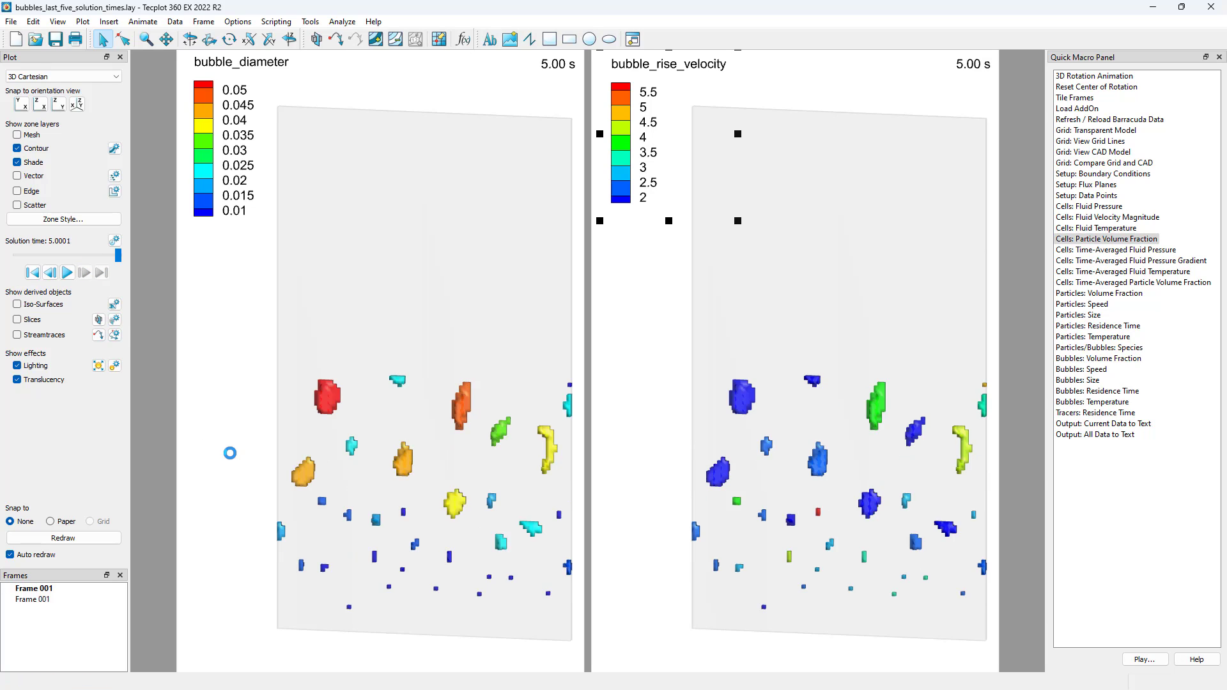